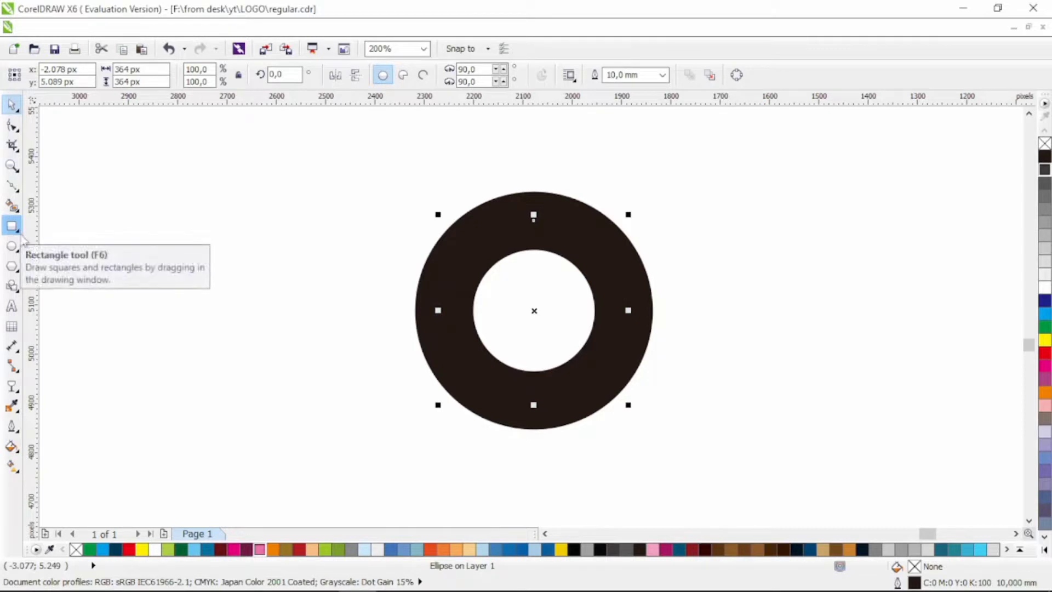
Step: Draw a three-sided polygon about 380 by 329 px beside the ring and rotate it so that its tip points toward the ring
left_click(12, 266)
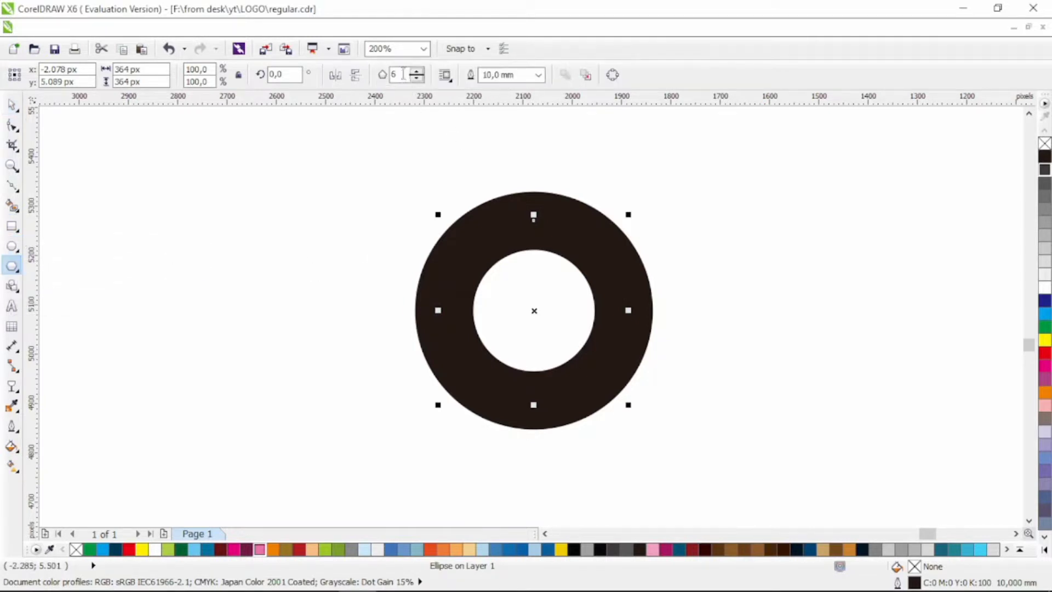
left_click_drag(404, 74, 333, 85)
type("3")
left_click_drag(642, 183, 839, 349)
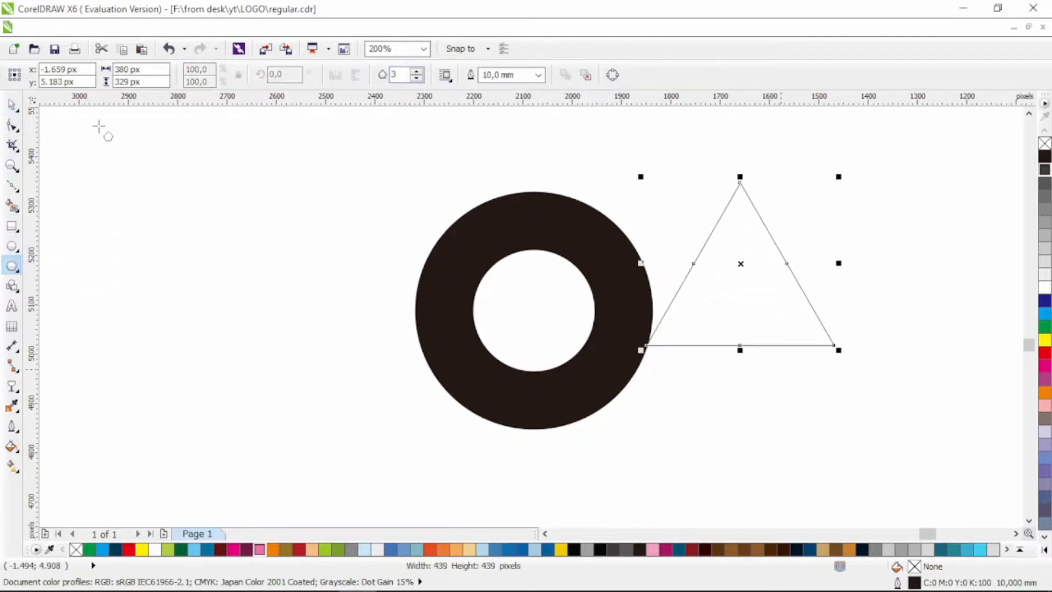
left_click(12, 104)
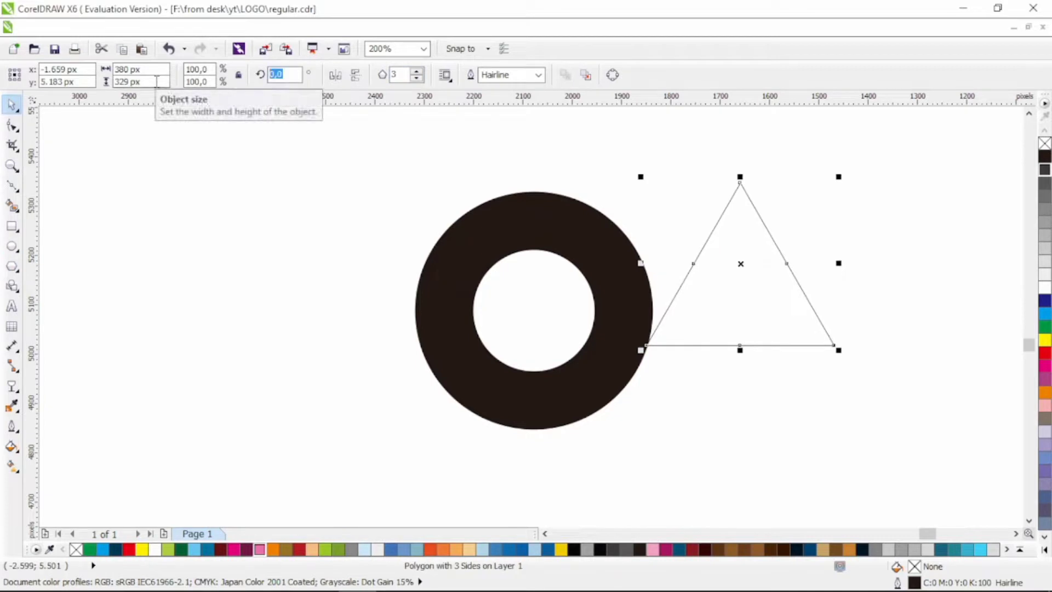
key("Return")
Step: Convert the ring's outline to an object, centre the triangle vertically on the ring, and place the triangle's tip at the ring's centre
left_click(515, 220)
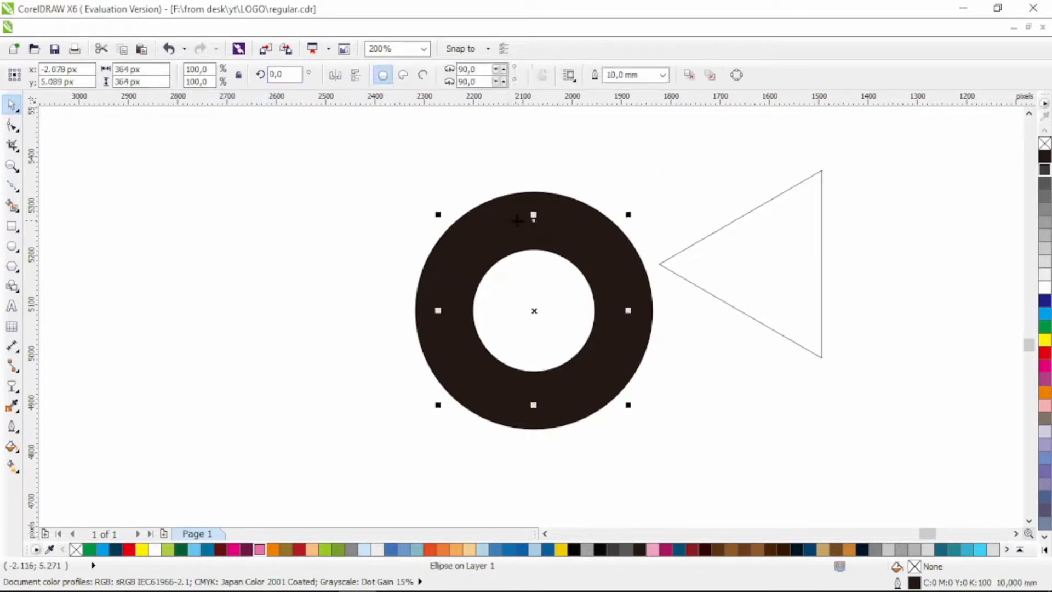
key("ctrl+shift+q")
left_click(769, 245)
left_click(617, 246, "shift")
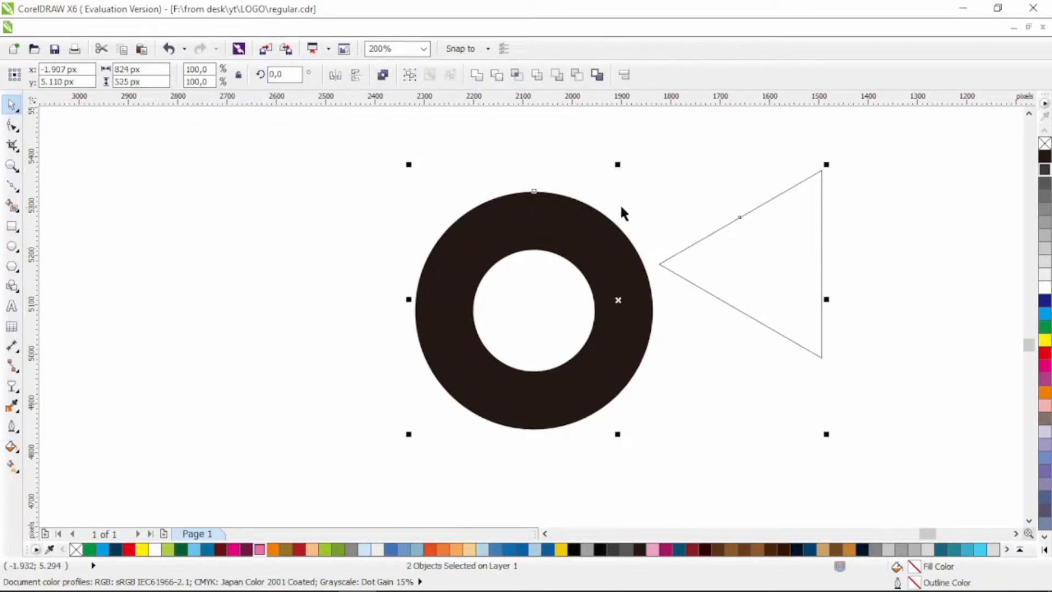
key("e")
left_click(649, 179)
left_click_drag(778, 322, 533, 323)
Step: Trim the ring with the triangle to form a C and delete the triangle
left_click(520, 222, "shift")
left_click(497, 75)
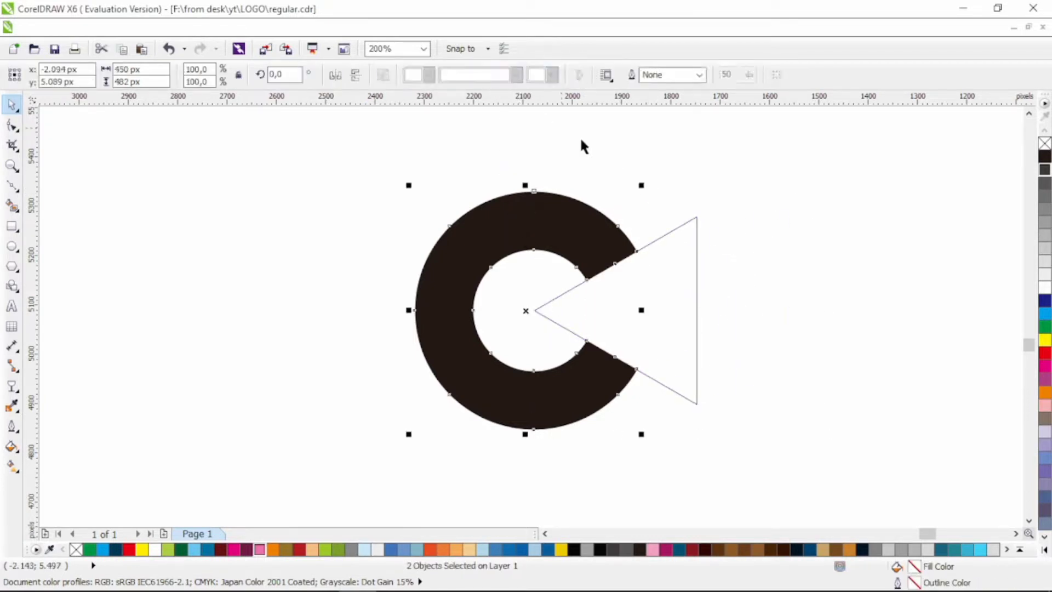
left_click(660, 271)
key("Delete")
Step: Round the upper end of the C by deleting the three nodes along its slanted cut
left_click(595, 246)
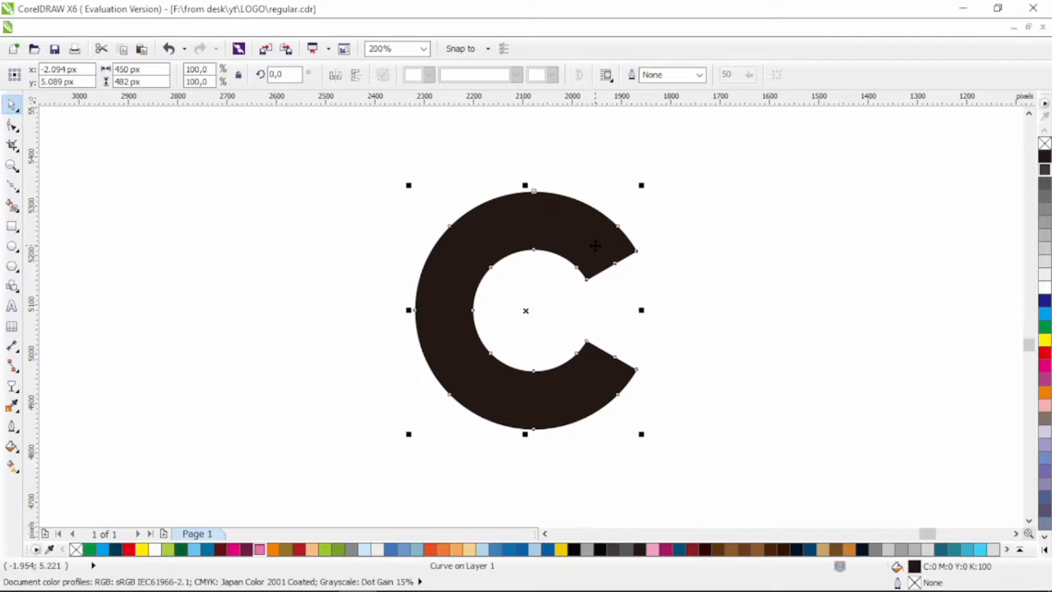
key("F10")
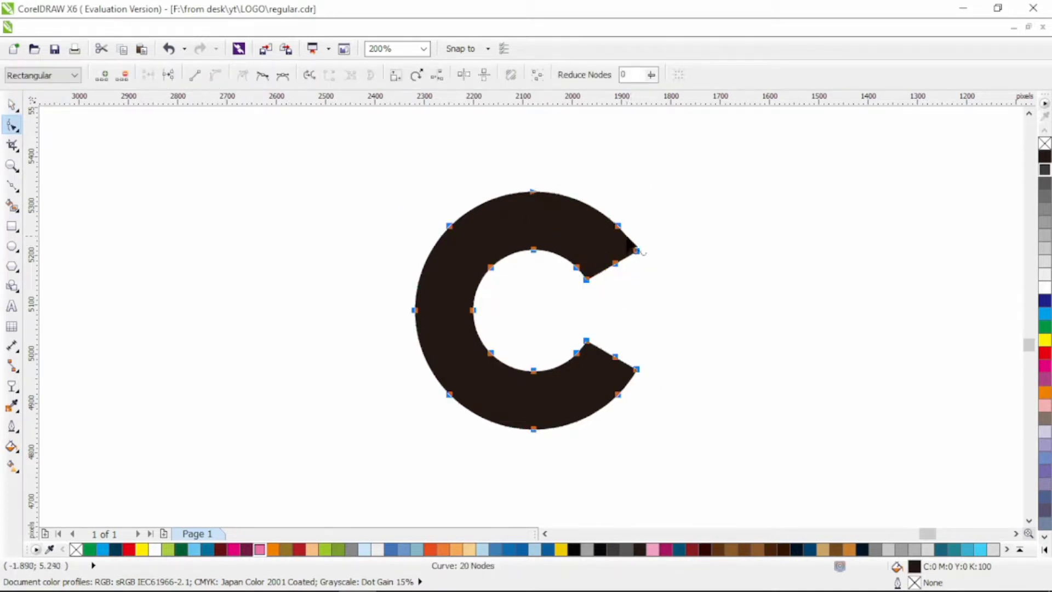
left_click(652, 344)
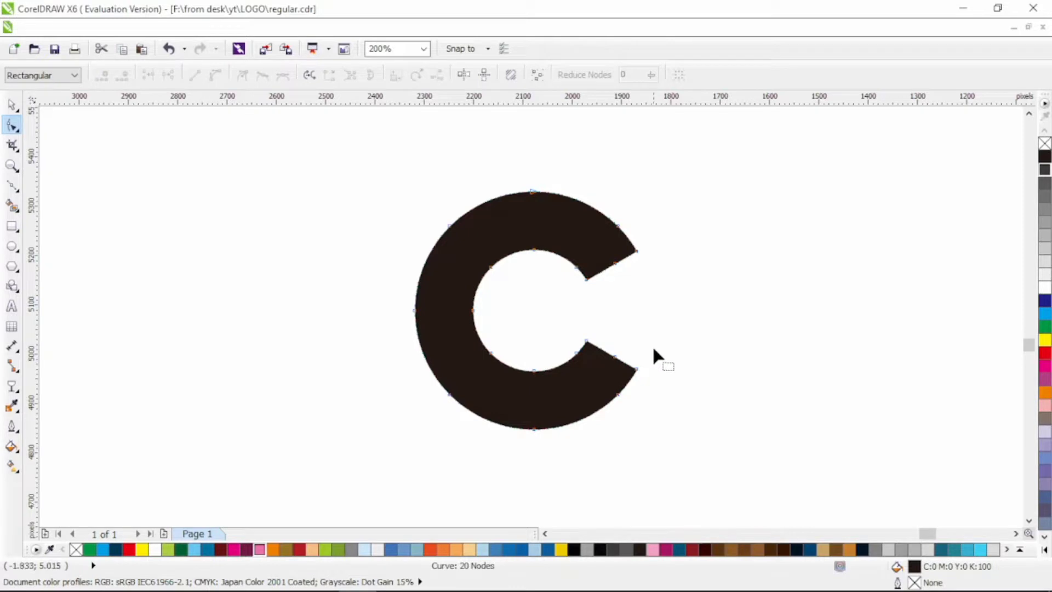
double_click(586, 279)
double_click(614, 263)
double_click(636, 251)
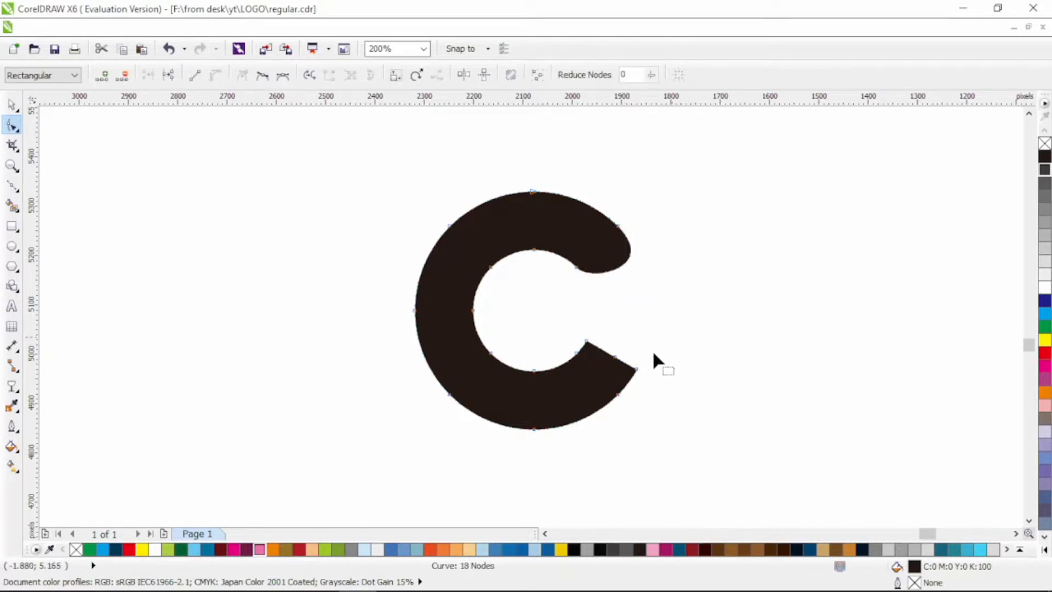
Step: Round the lower end of the C by deleting the three nodes along its slanted cut
double_click(614, 356)
left_click_drag(578, 330, 599, 349)
key("Delete")
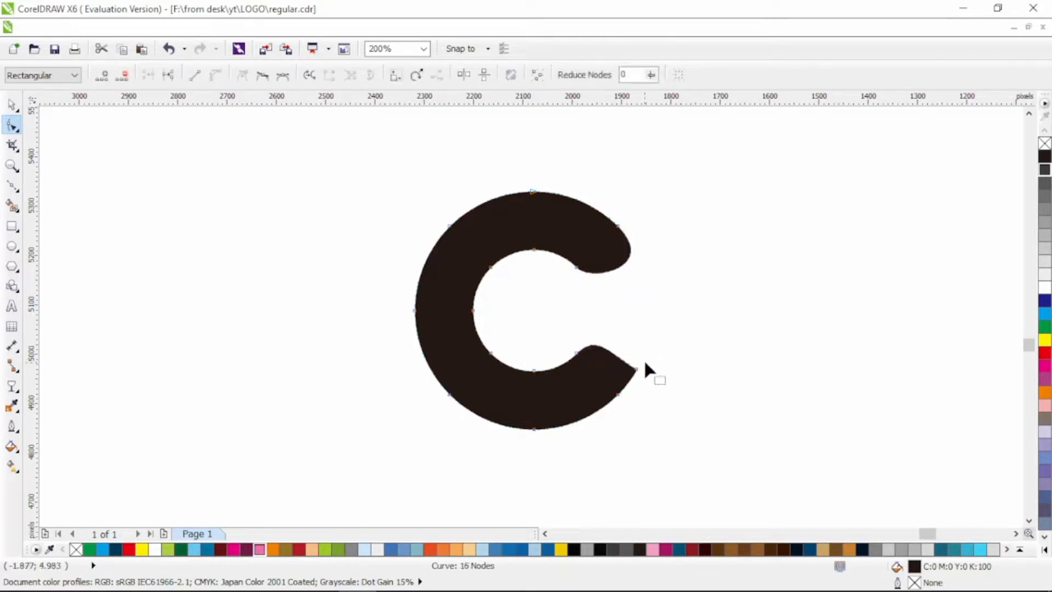
key("Delete")
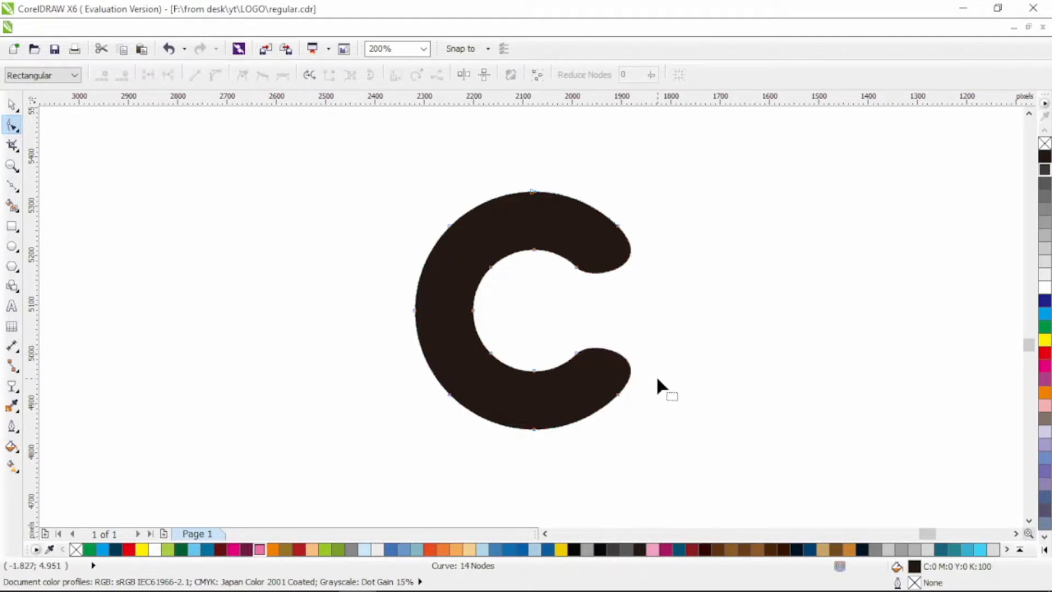
Step: Give the C a black hairline outline and remove its fill
key("space")
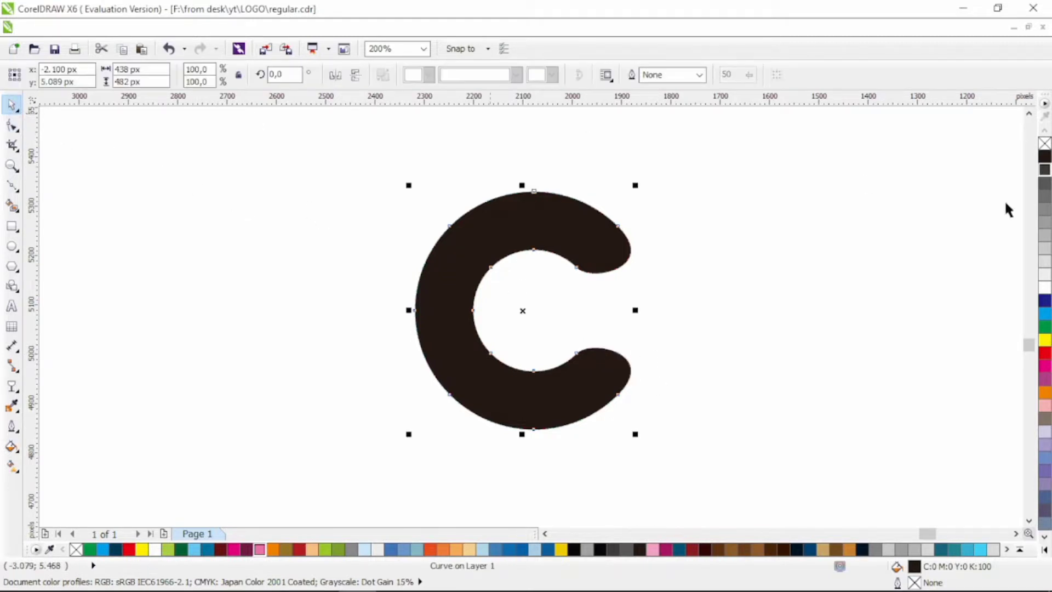
right_click(1045, 157)
left_click(1045, 144)
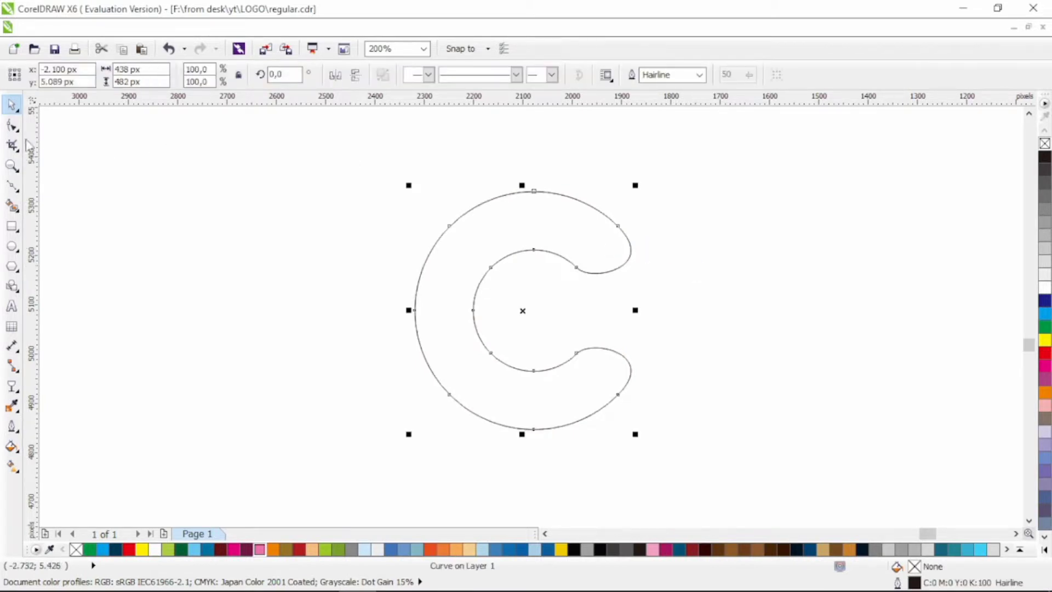
Step: Duplicate the C outline and delete all nodes in the lower half of the copy
left_click(12, 126)
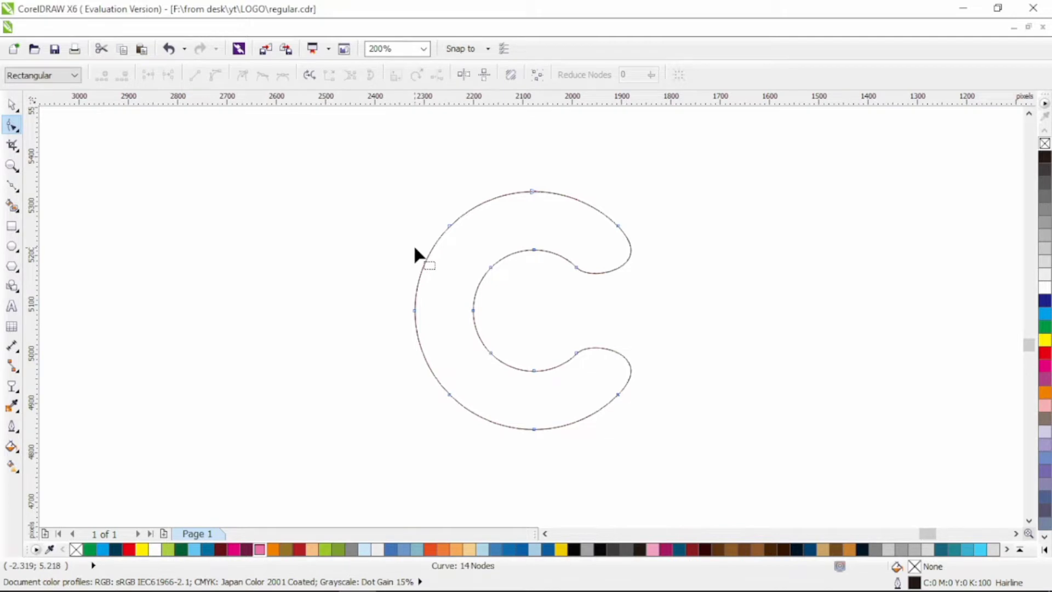
key("ctrl+a")
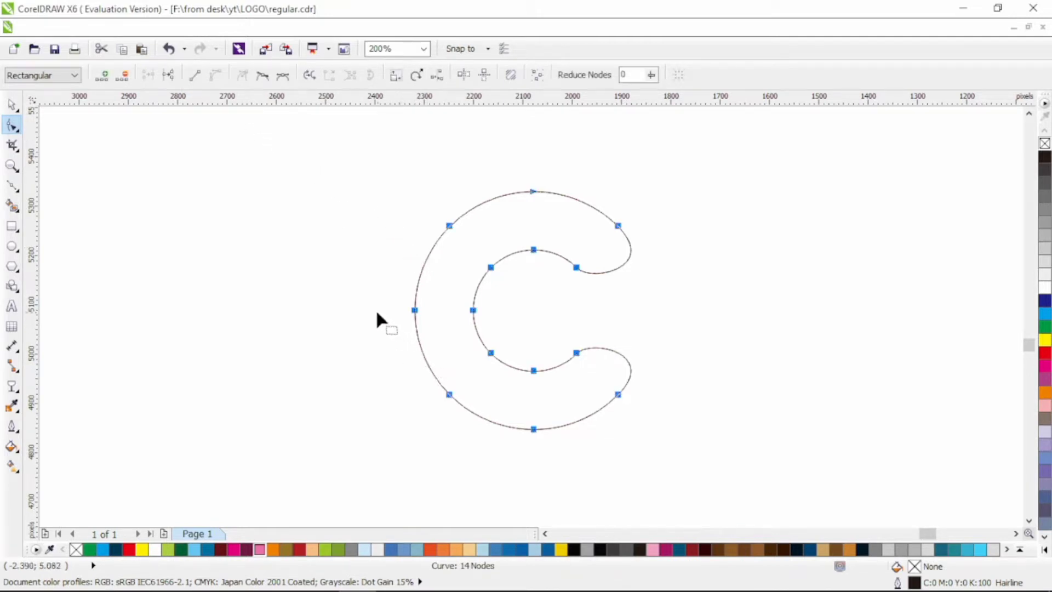
left_click_drag(376, 308, 630, 446)
key("Delete")
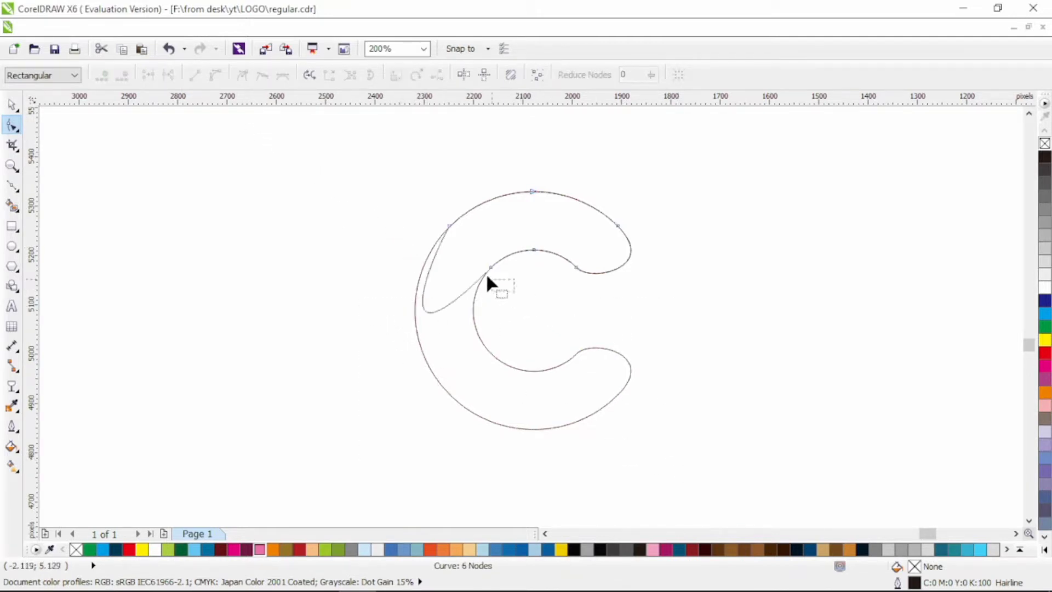
Step: Delete the copy's remaining inner nodes and curve its inner edge to form a crescent along the C's upper arm
left_click_drag(487, 277, 480, 258)
key("Delete")
left_click_drag(549, 277, 514, 241)
key("Delete")
left_click_drag(596, 299, 526, 249)
left_click_drag(301, 376, 487, 204)
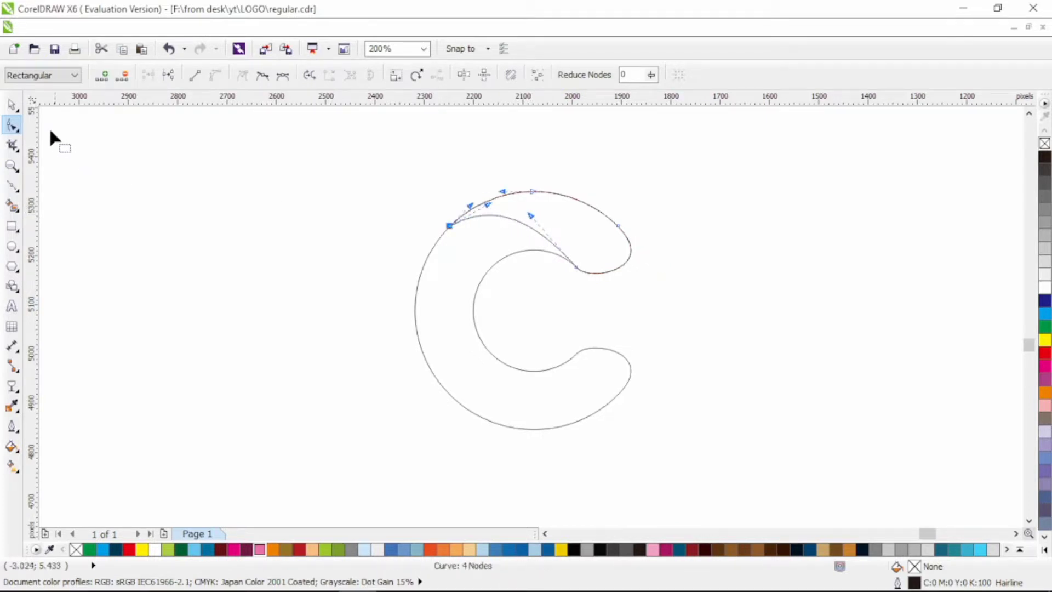
Step: Mirror a copy of the crescent vertically and align it with the bottom of the C
left_click(12, 105)
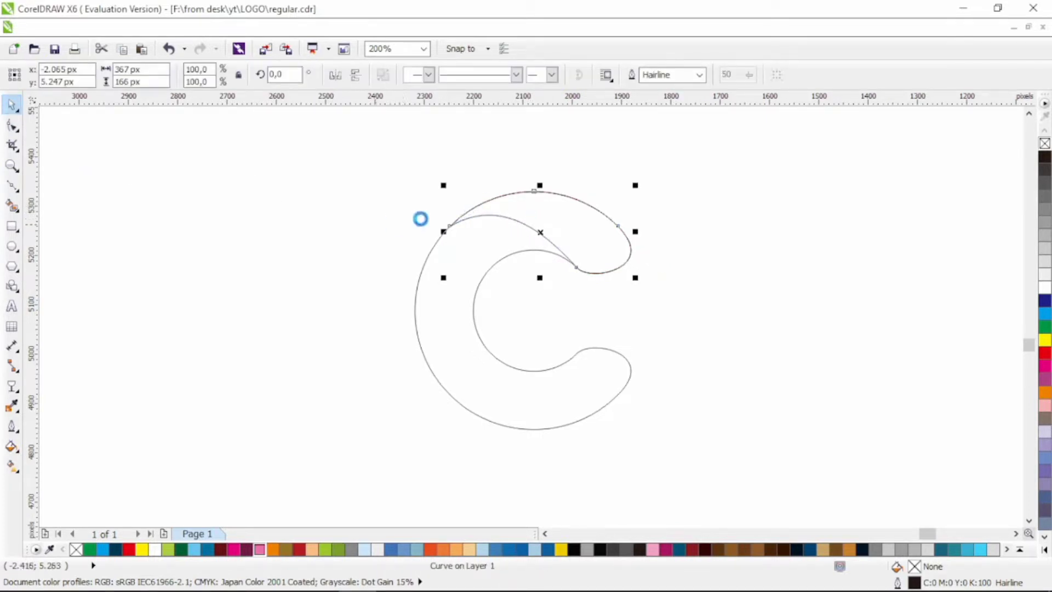
left_click(356, 76)
left_click(429, 302, "shift")
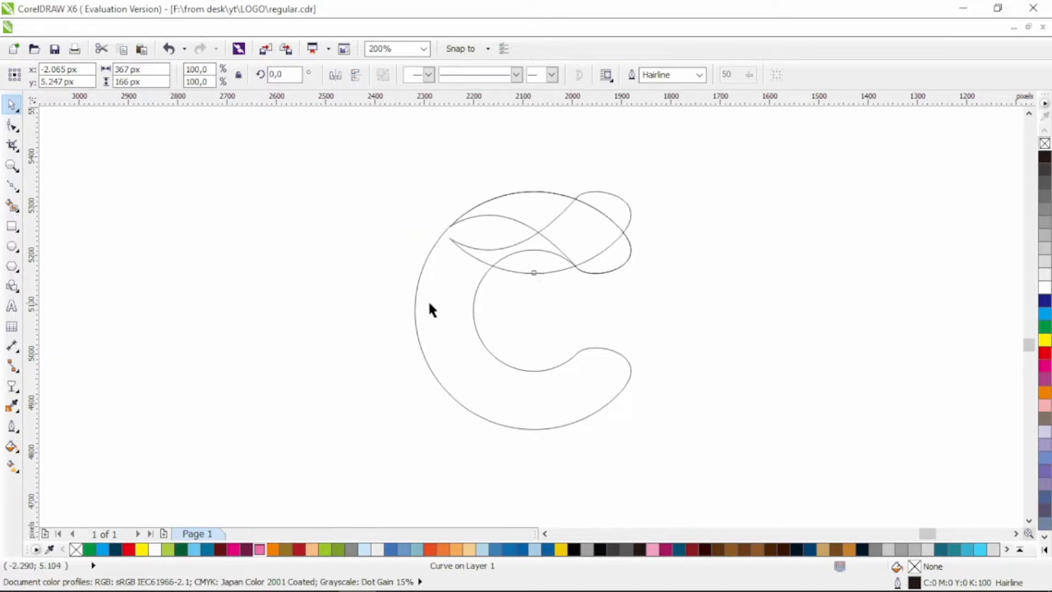
key("b")
left_click(730, 314)
left_click(729, 313)
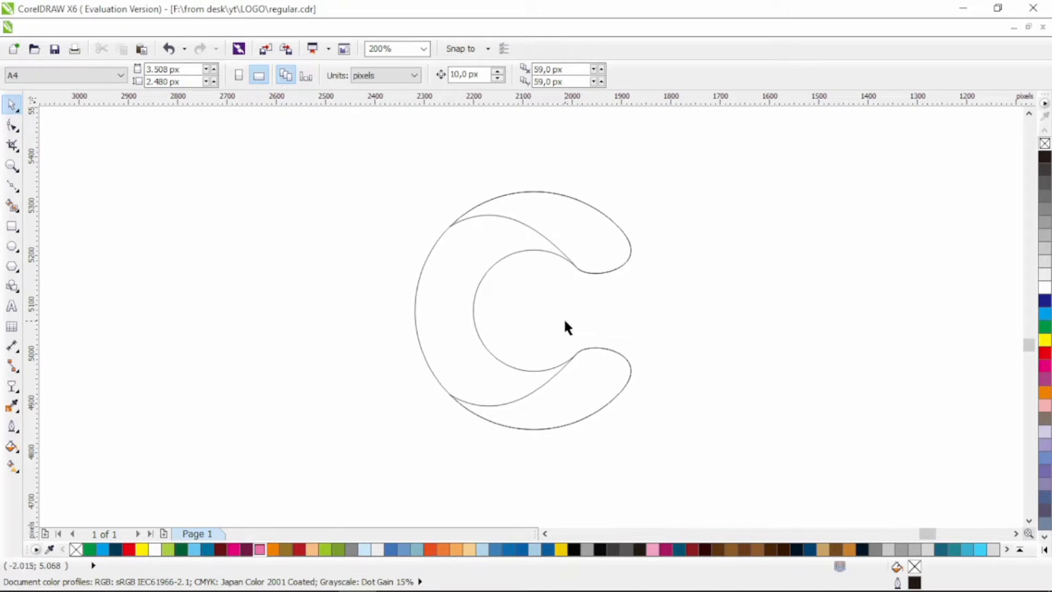
Step: Draw a rectangle across the C's left side, make it slightly taller, and centre it vertically on the C
left_click(12, 226)
left_click_drag(370, 280, 539, 330)
key("space")
left_click(467, 233, "shift")
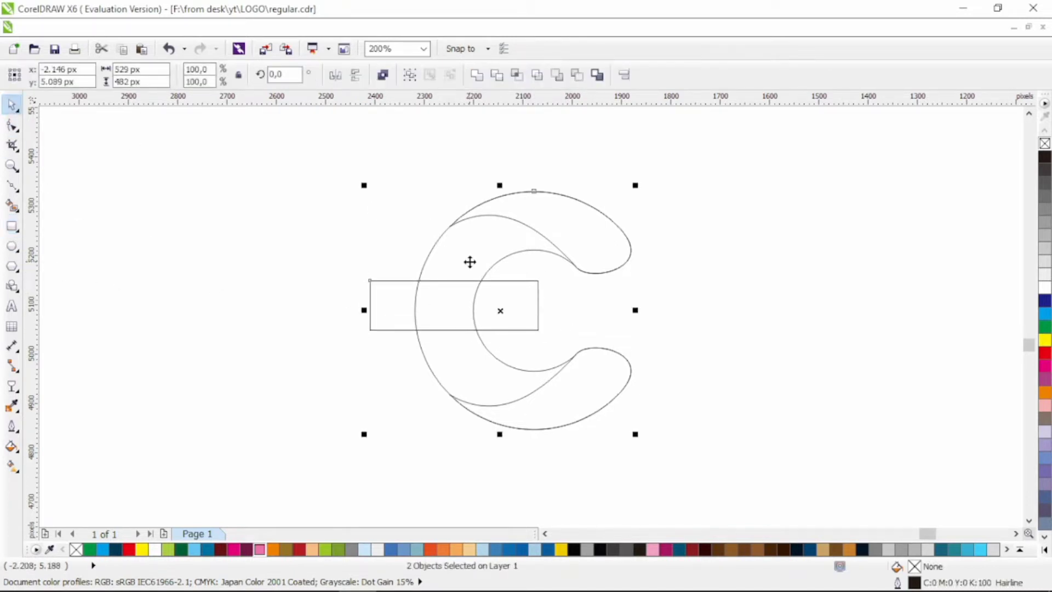
key("r")
key("ctrl+z")
left_click(359, 207)
left_click(453, 286)
left_click_drag(454, 280, 455, 273)
Step: Trim the C shapes with the rectangle and delete the rectangle to leave a gap in the left side
key("ctrl+a")
left_click(499, 75)
left_click(648, 162)
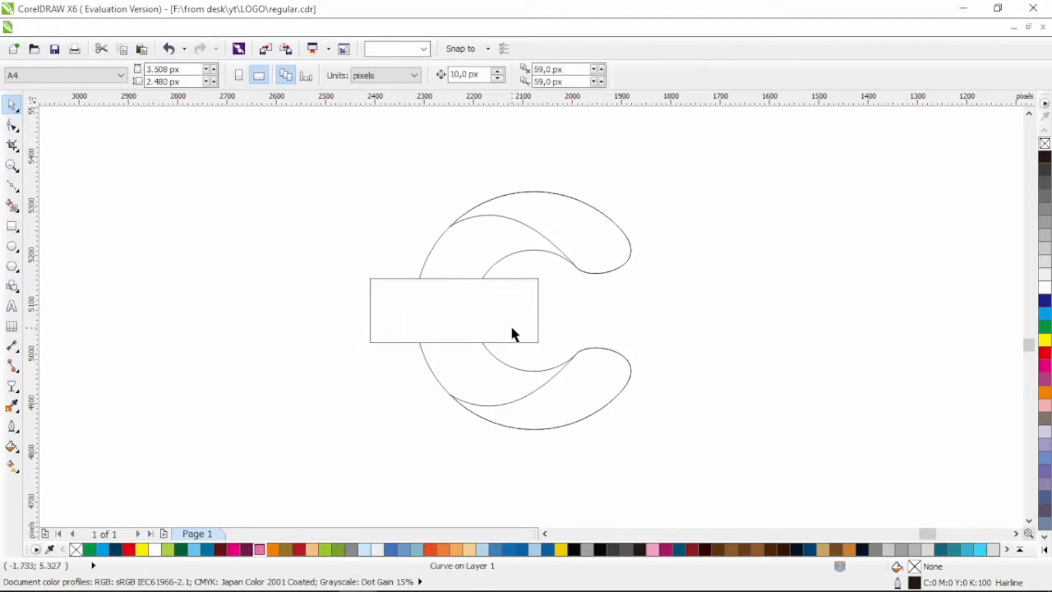
left_click(511, 327)
key("Delete")
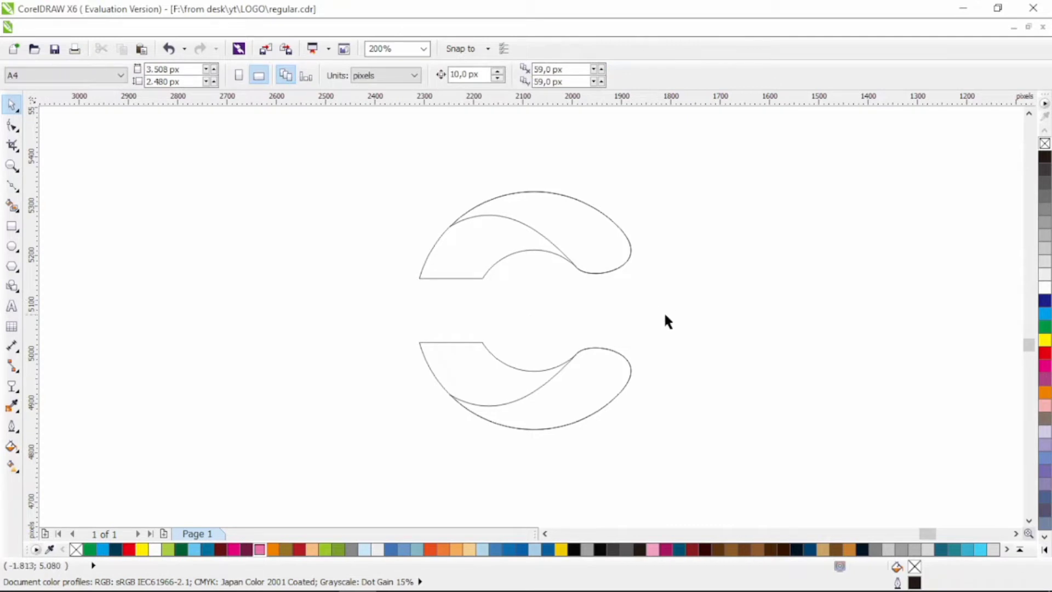
Step: Break the trimmed C apart into separate upper and lower pieces
left_click(494, 268)
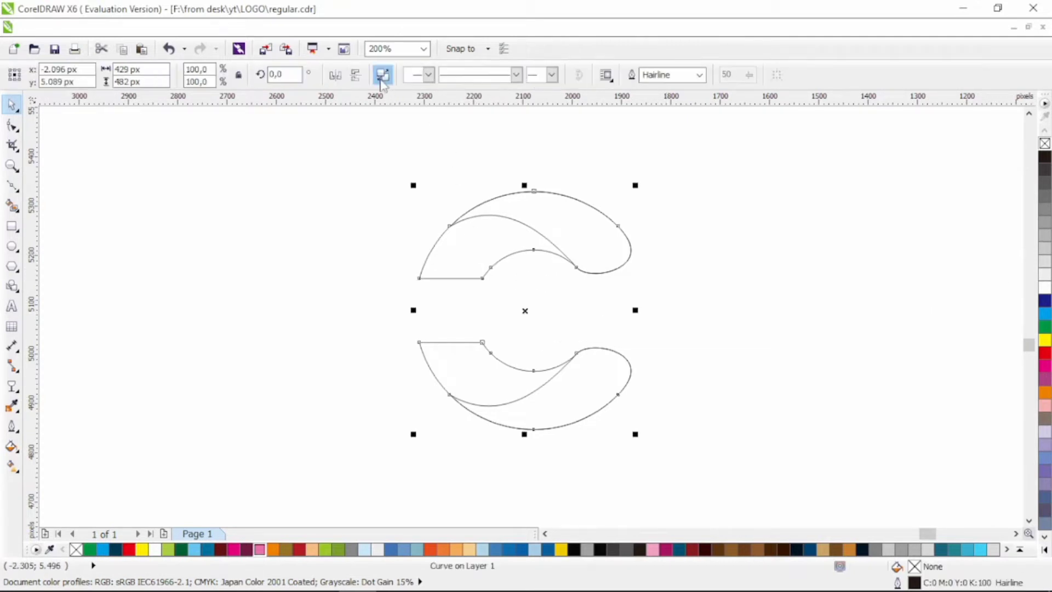
left_click(379, 76)
left_click(546, 247)
Step: Remove the upper crescent's outline and fill it with dark purple C58 M100 Y58 K24
left_click(546, 248)
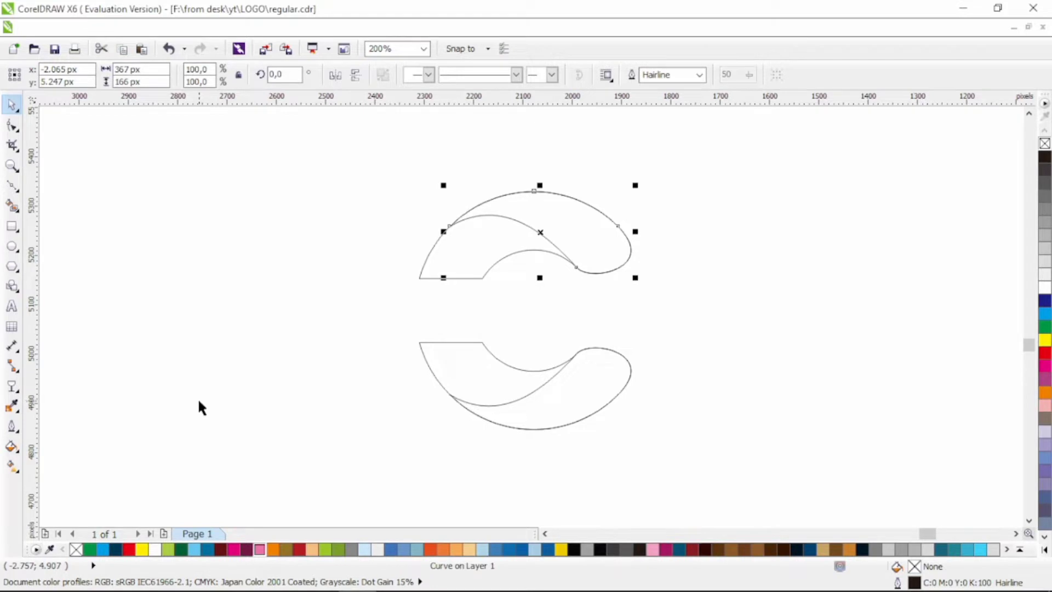
left_click(115, 549)
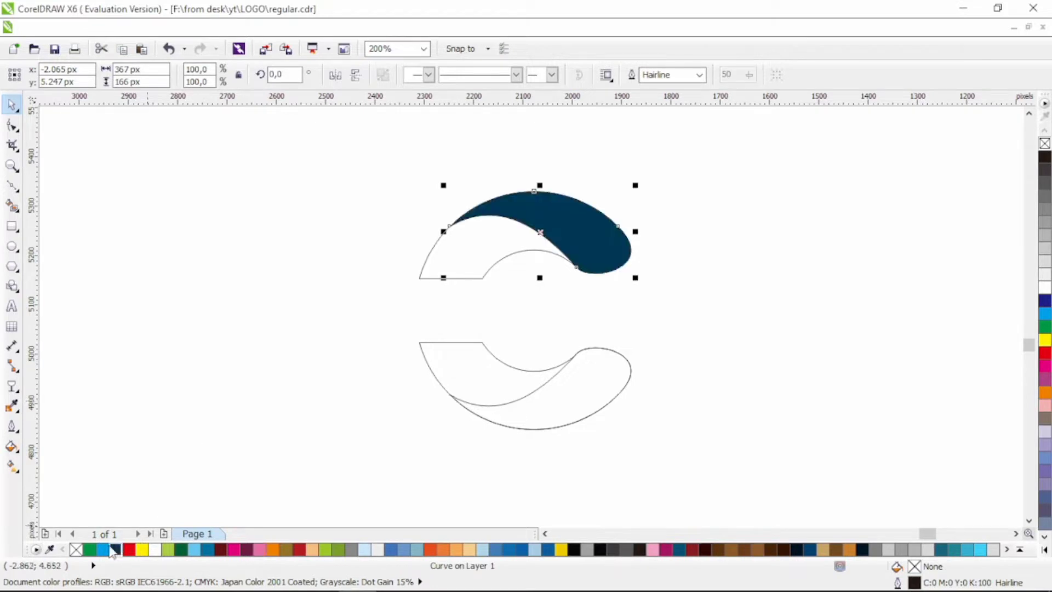
right_click(76, 549)
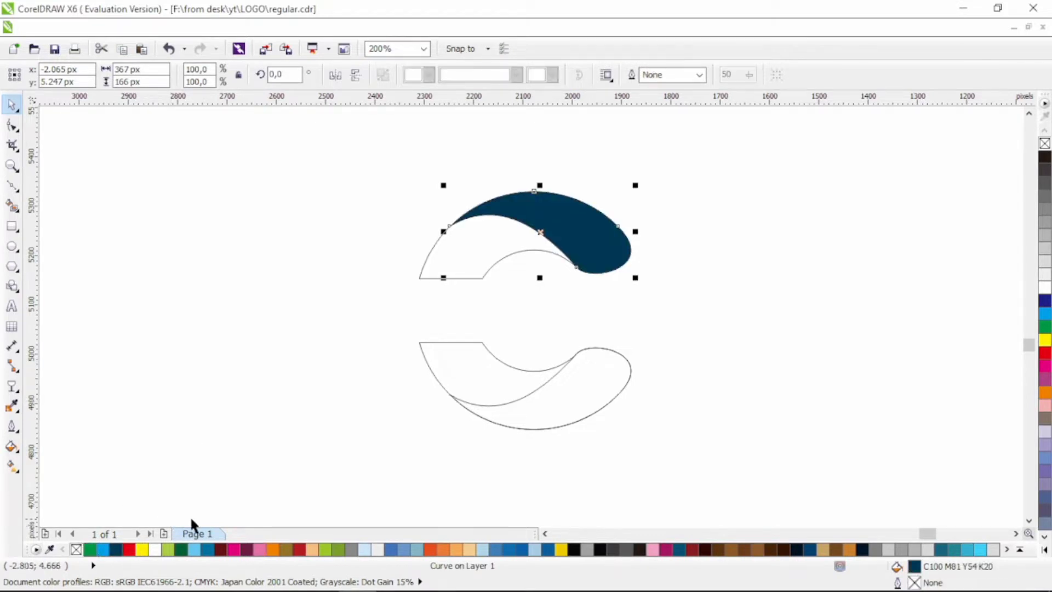
left_click(247, 549)
Step: Apply a linear fountain fill to the upper crescent, running from dark purple at its thin end to magenta at its rounded end
left_click(12, 466)
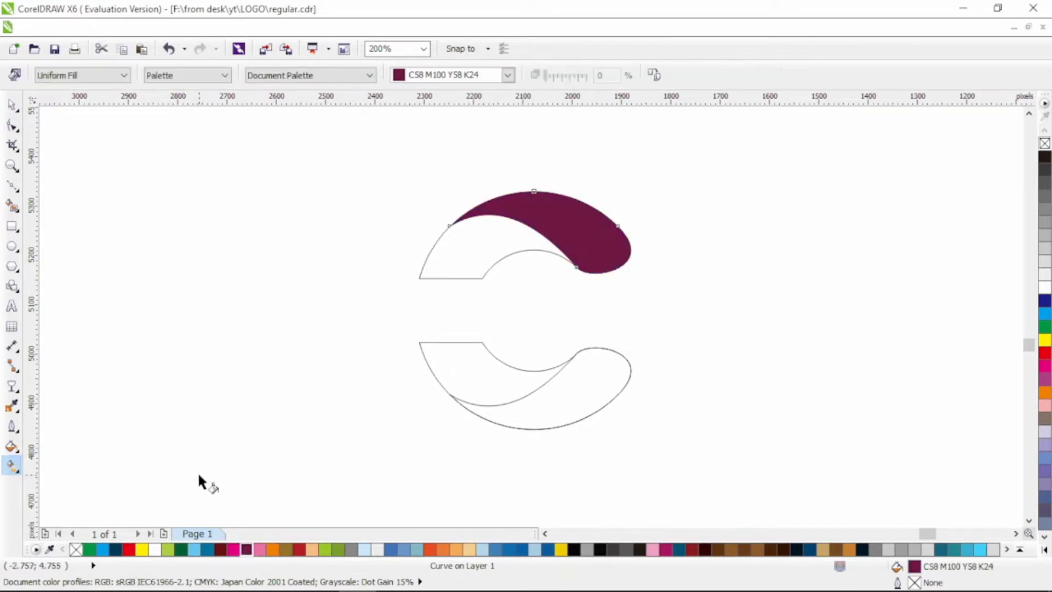
left_click_drag(428, 240, 596, 217)
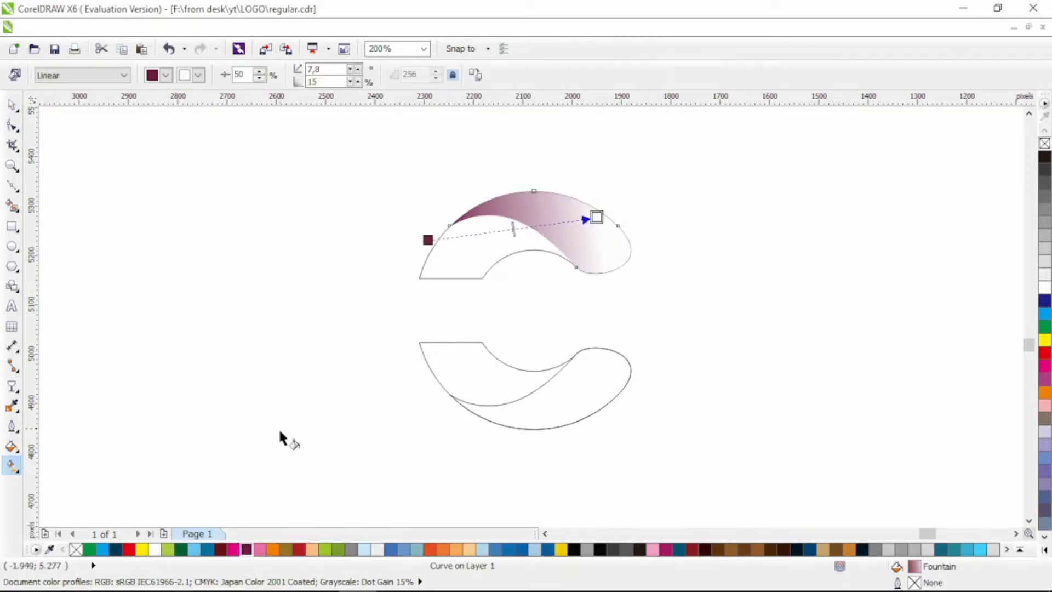
left_click(247, 549)
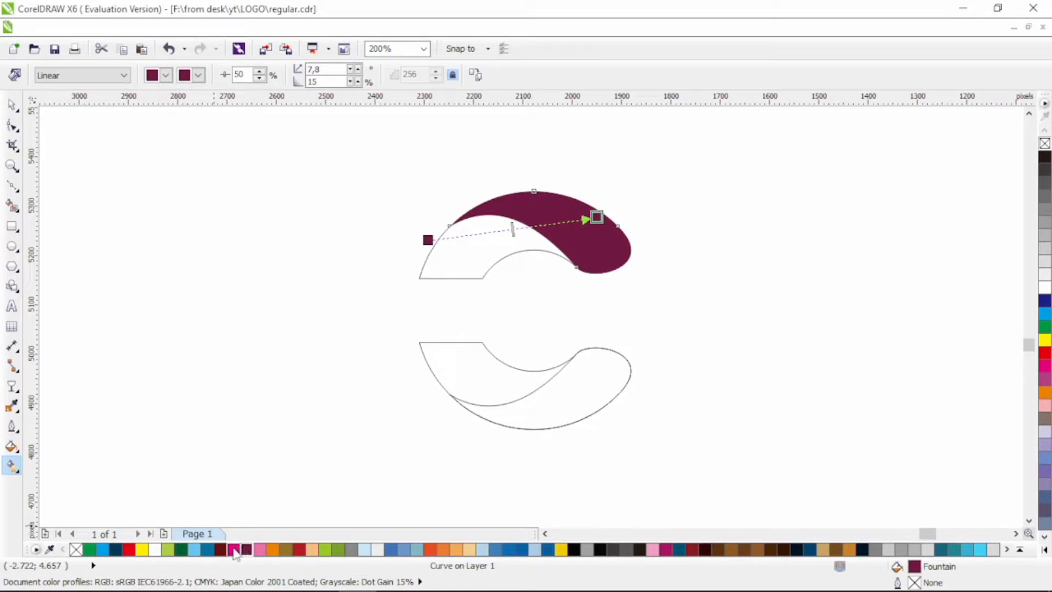
left_click(233, 549)
left_click_drag(439, 259, 624, 222)
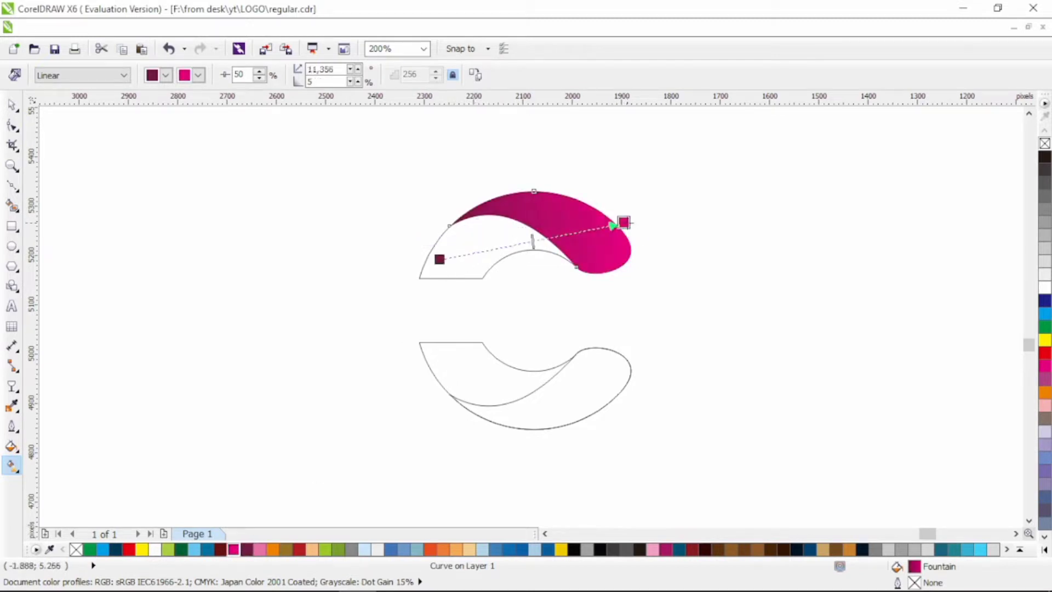
Step: Make an unfilled, black-outlined copy of the upper crescent, add a node under its rounded end and delete its top and outer nodes
left_click(12, 104)
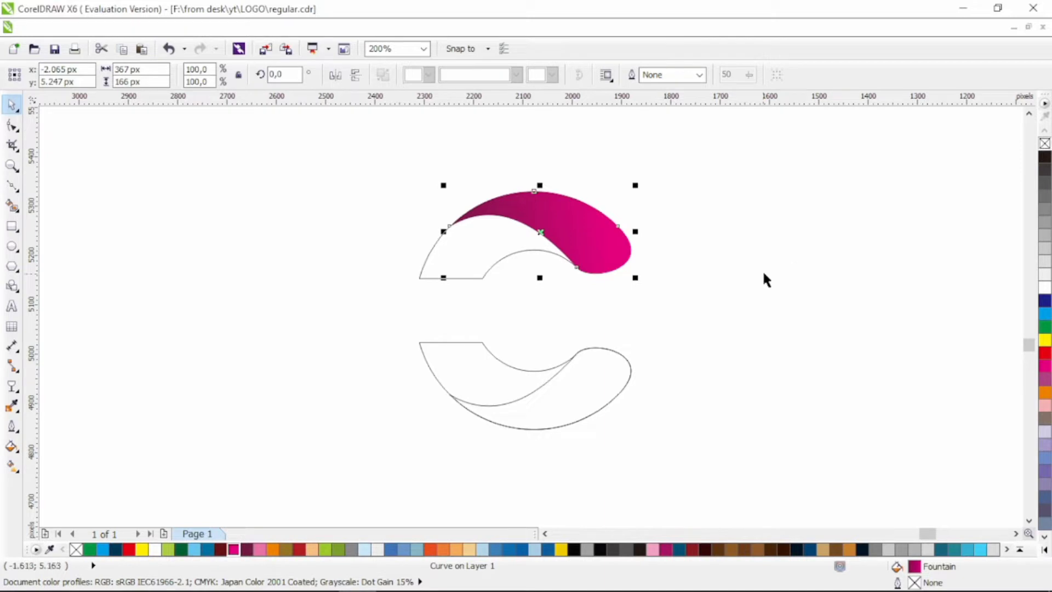
right_click(1045, 156)
left_click(12, 125)
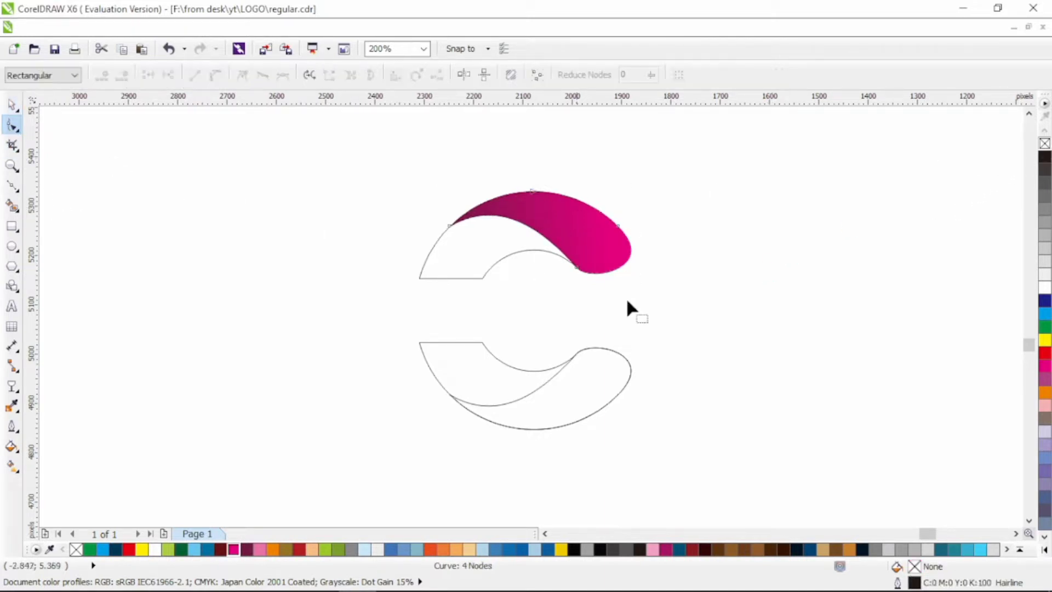
double_click(593, 273)
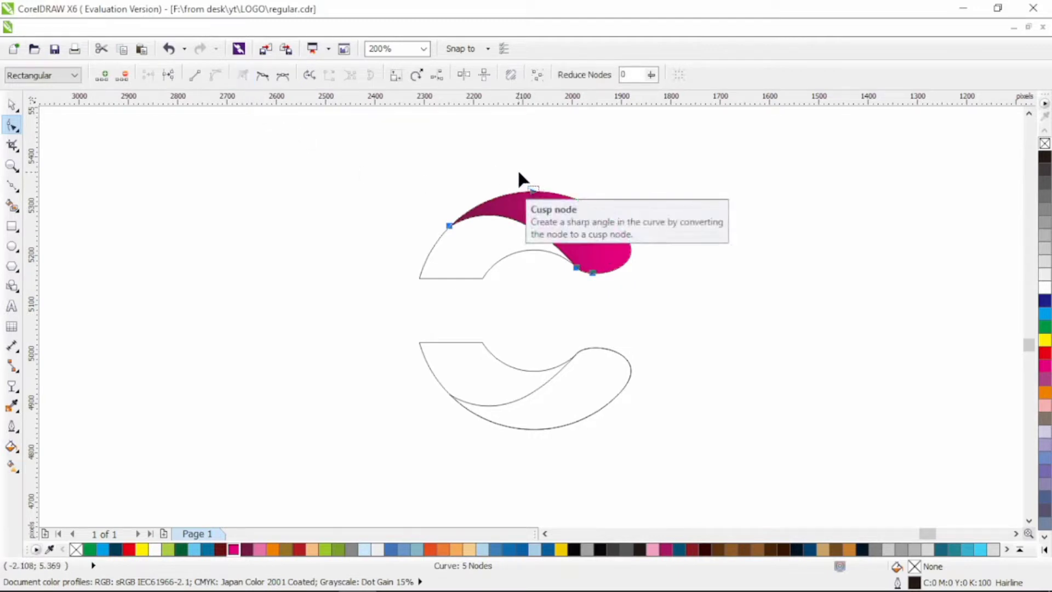
left_click_drag(518, 172, 562, 199)
key("Delete")
left_click_drag(596, 183, 583, 280)
key("Delete")
Step: Adjust the copied crescent's curve handles so its outer edge forms a narrower crescent inside the original
left_click_drag(699, 277, 654, 265)
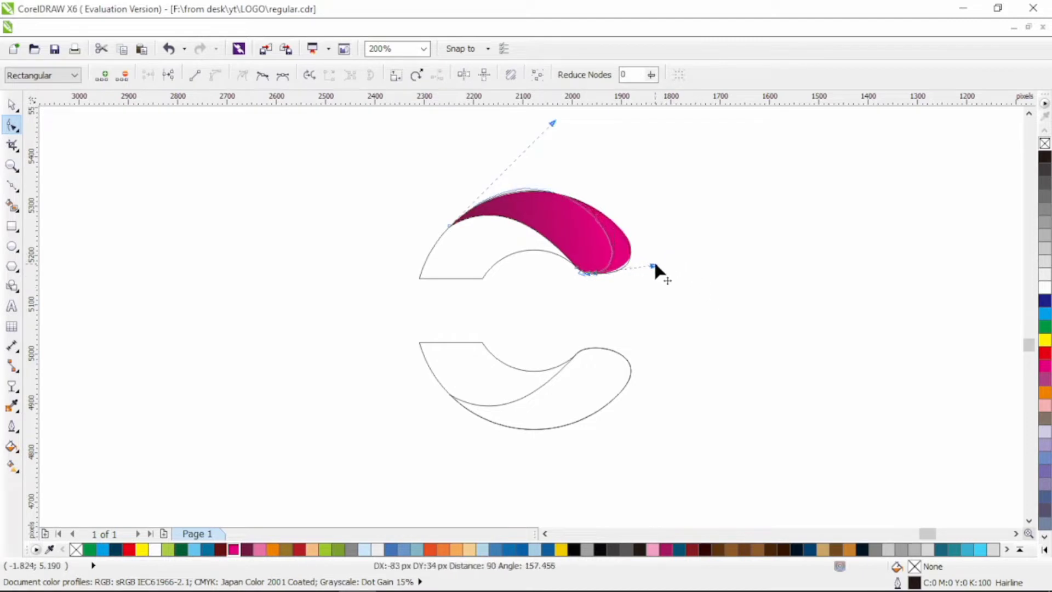
left_click_drag(552, 122, 533, 160)
left_click_drag(655, 268, 655, 264)
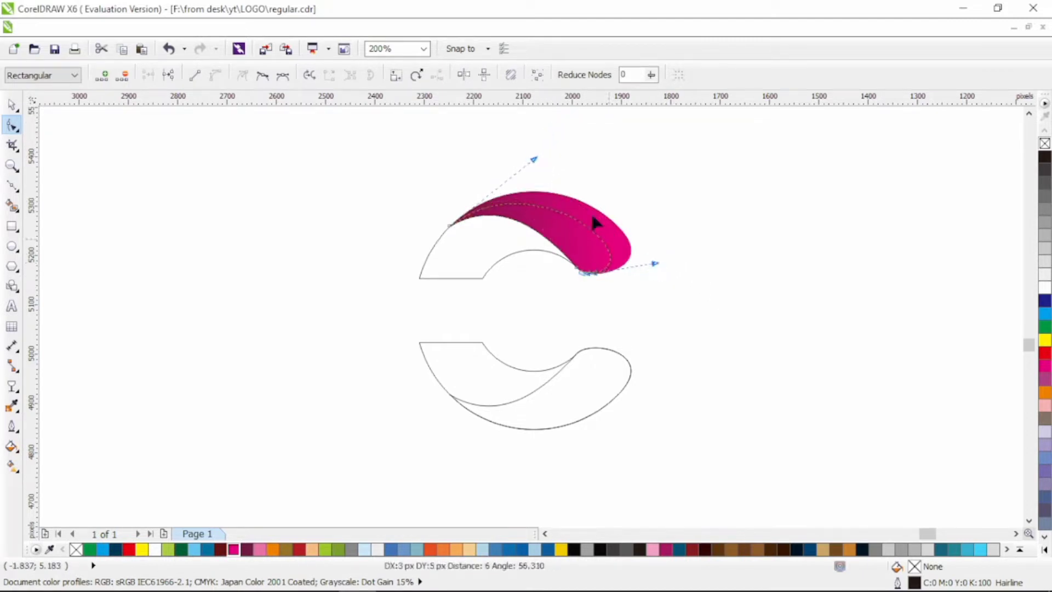
left_click_drag(534, 160, 529, 154)
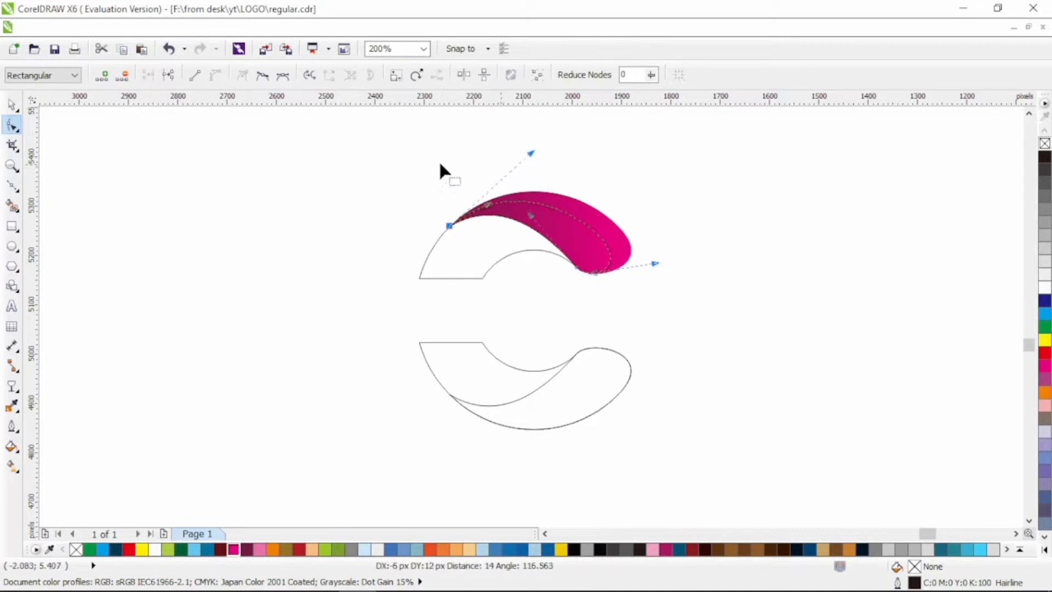
Step: Fill the inner crescent with dark purple C58 M100 Y58 K24 and remove its outline
left_click(12, 104)
left_click(246, 548)
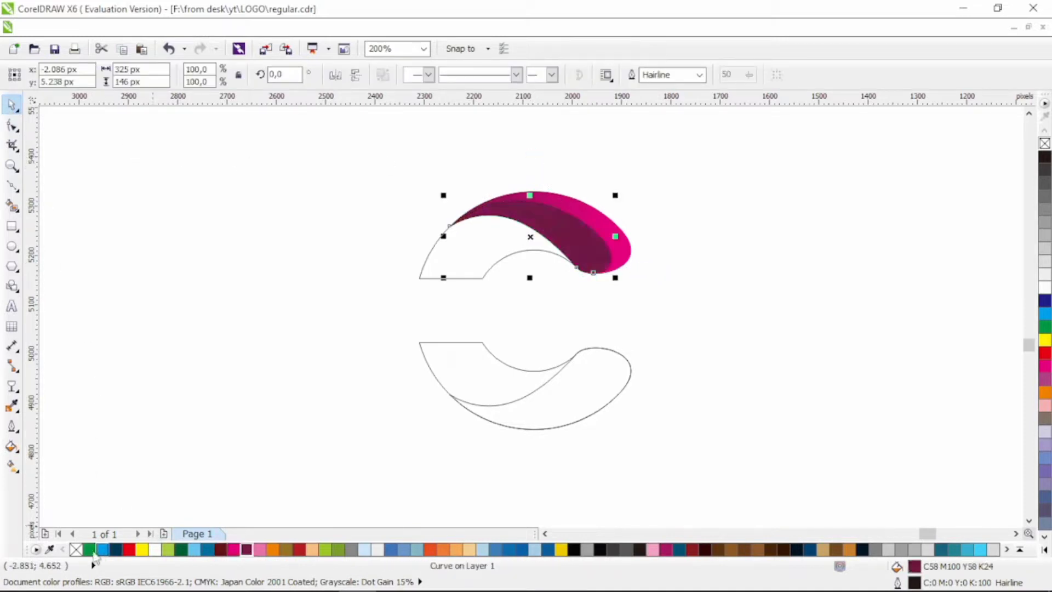
right_click(76, 548)
Step: Apply a linear fountain fill to the inner crescent, from dark purple at its thin end to magenta just beyond its rounded end
left_click(12, 466)
left_click_drag(448, 221, 693, 244)
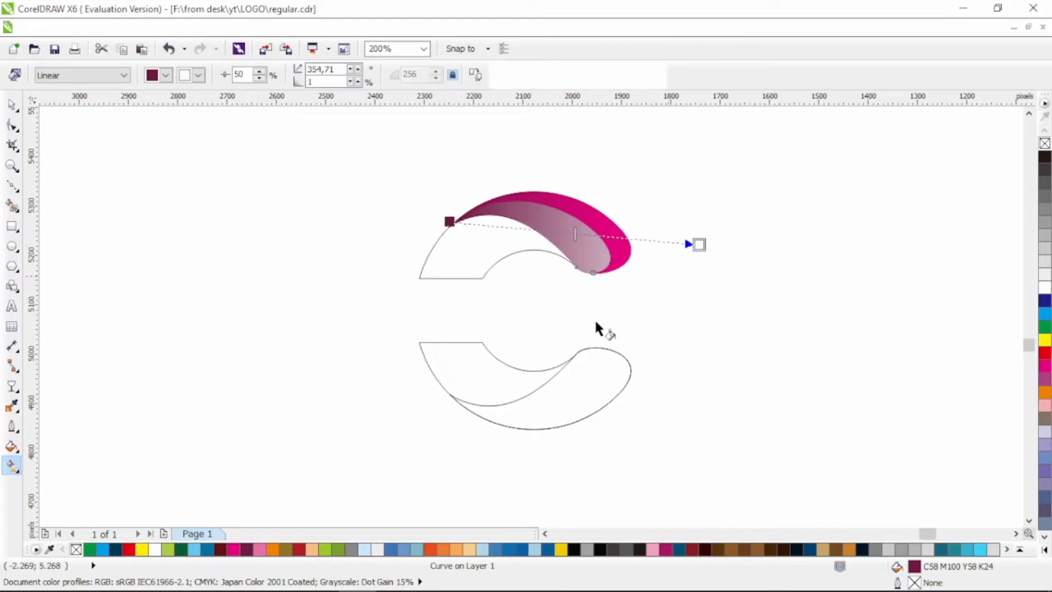
left_click(233, 549)
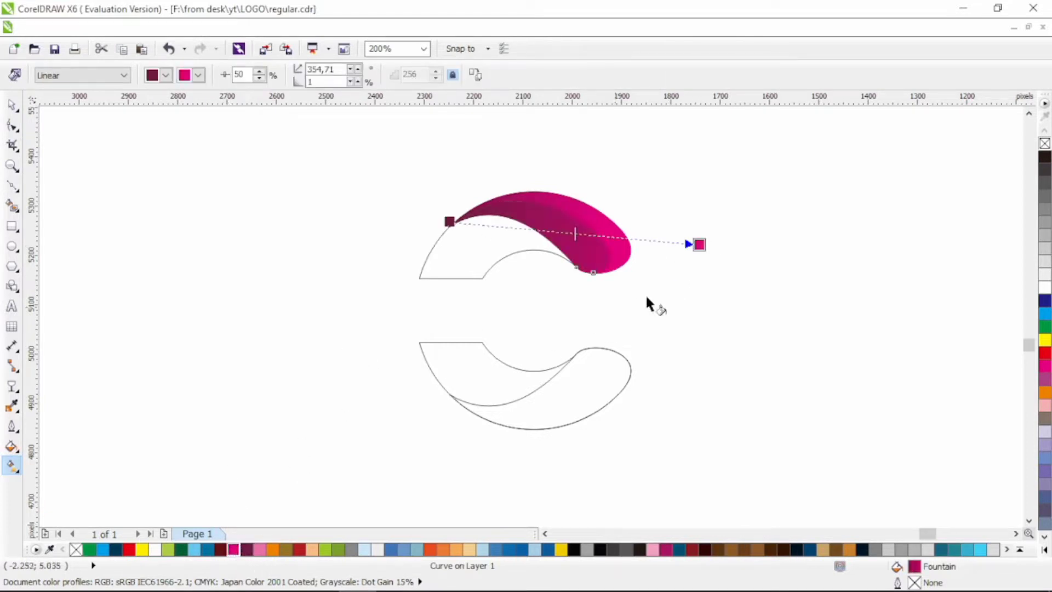
left_click_drag(699, 245, 653, 258)
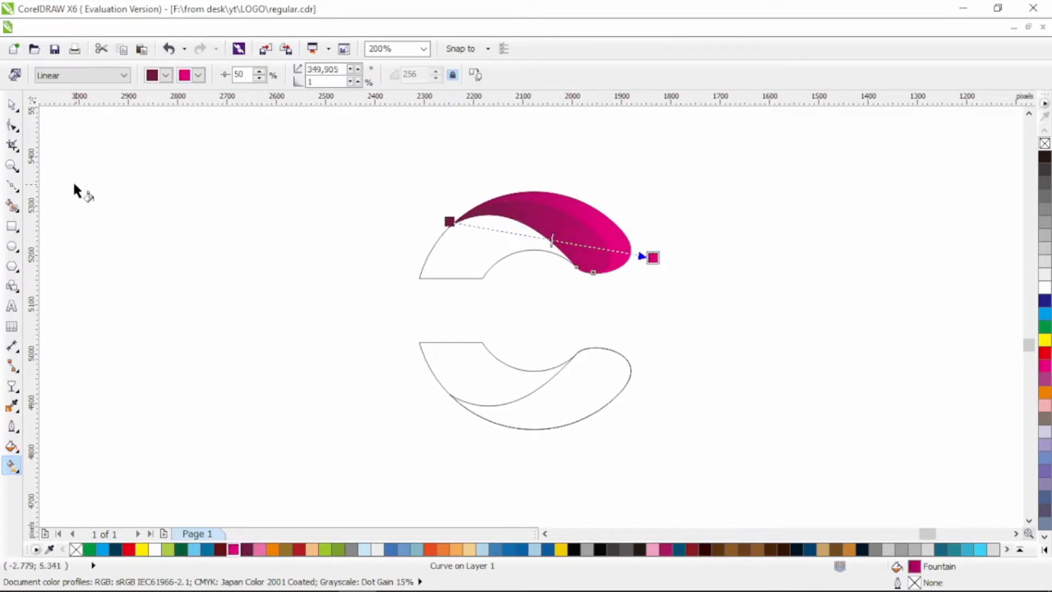
left_click(11, 105)
left_click(748, 303)
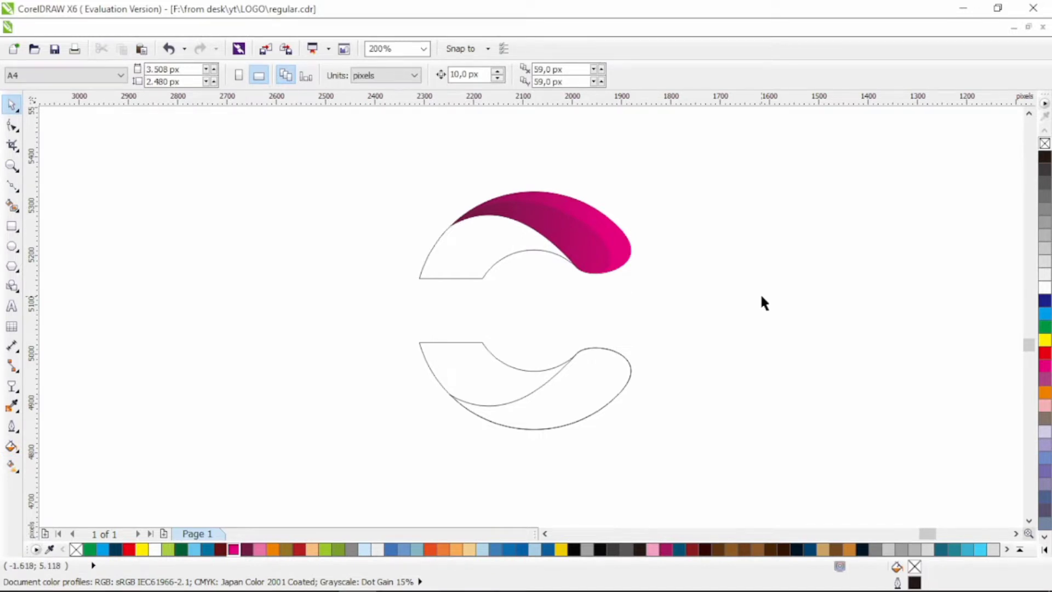
Step: Draw a line from the upper crescent's thin end to the base of its rounded end, convert it to a curve and bend it into an arc shape
left_click(17, 187)
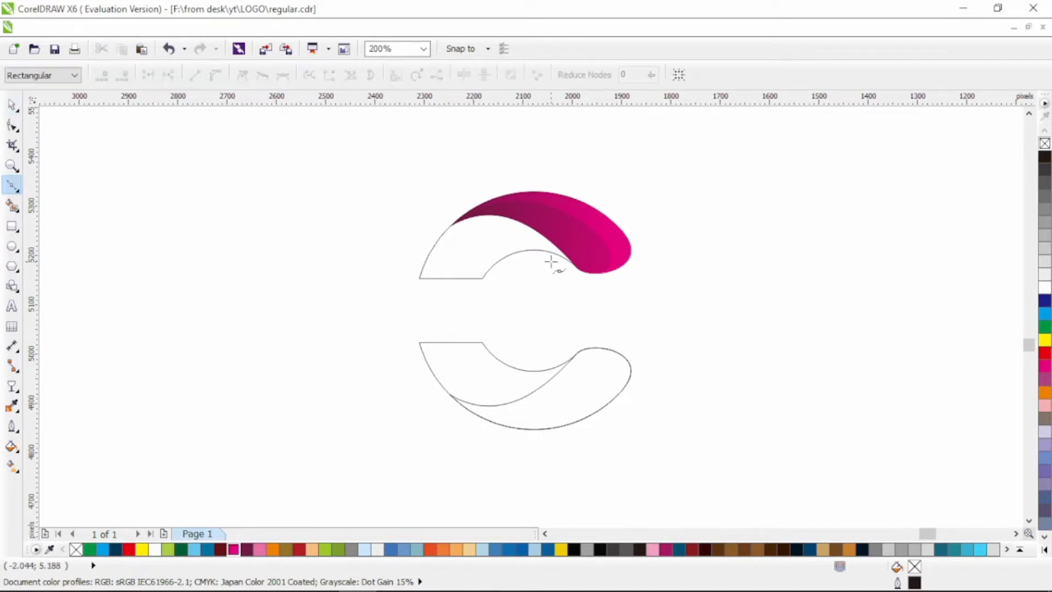
left_click(463, 227)
left_click(570, 269)
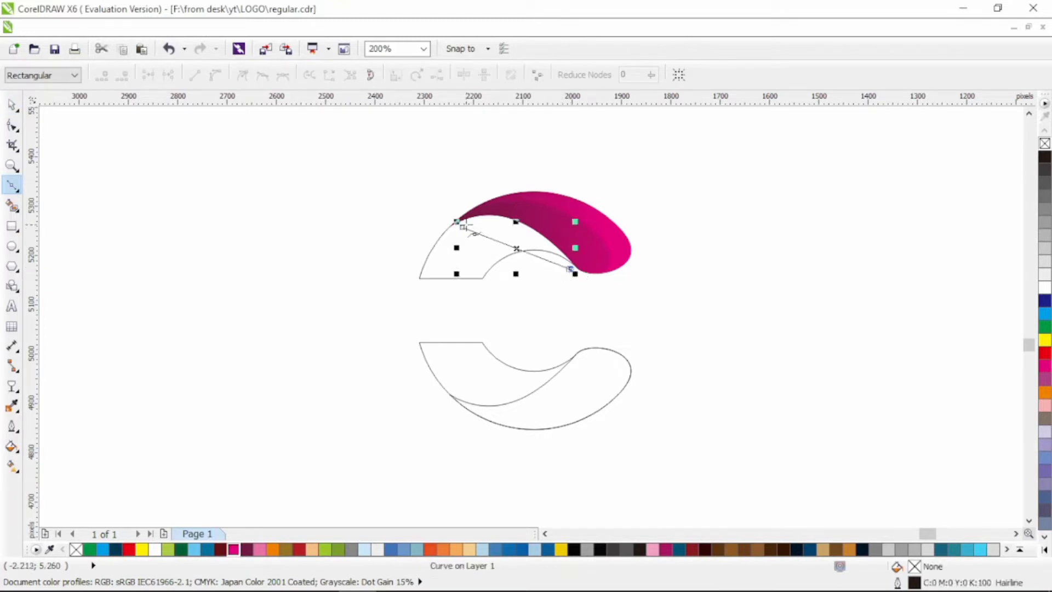
key("F10")
left_click(216, 75)
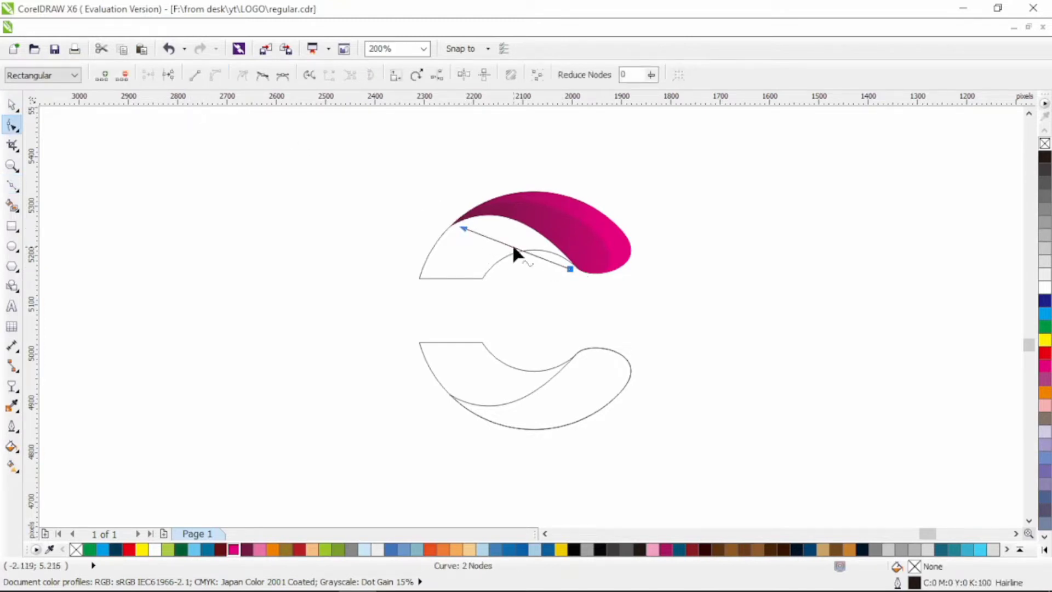
left_click_drag(512, 245, 455, 224)
left_click_drag(568, 268, 575, 268)
left_click_drag(554, 223, 550, 223)
left_click(11, 104)
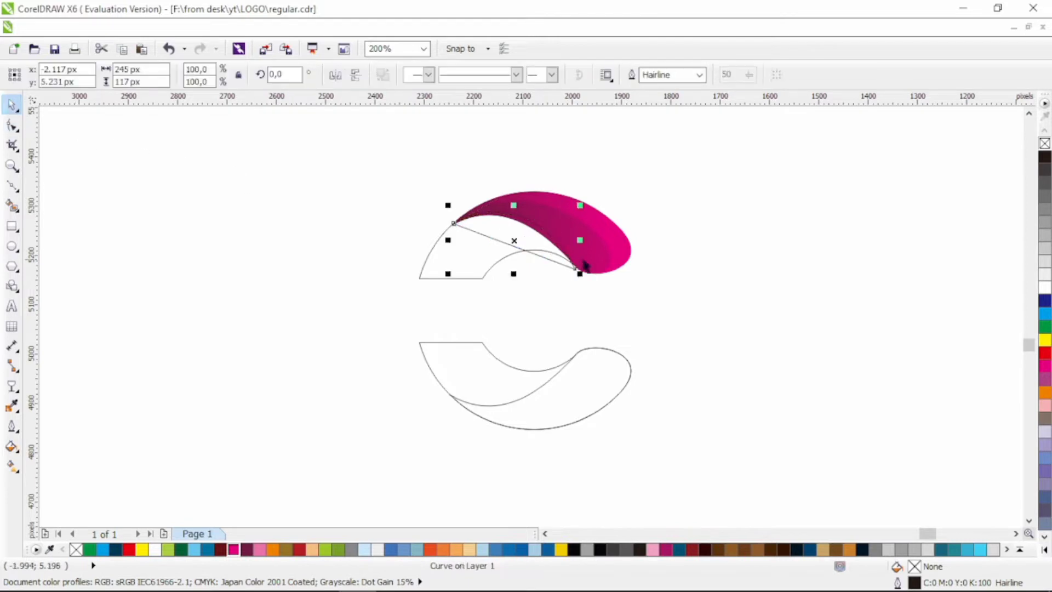
Step: Intersect the arc shape with the outer crescent, fill the resulting sliver with pink C2 M68 Y0 K0 and delete the arc shape
left_click(616, 240, "shift")
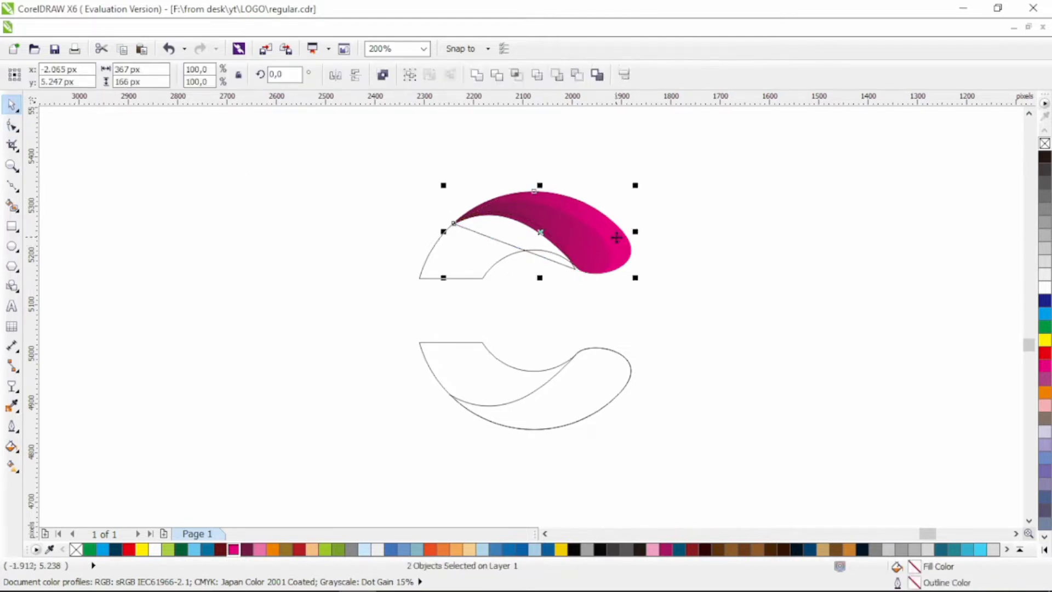
left_click(516, 75)
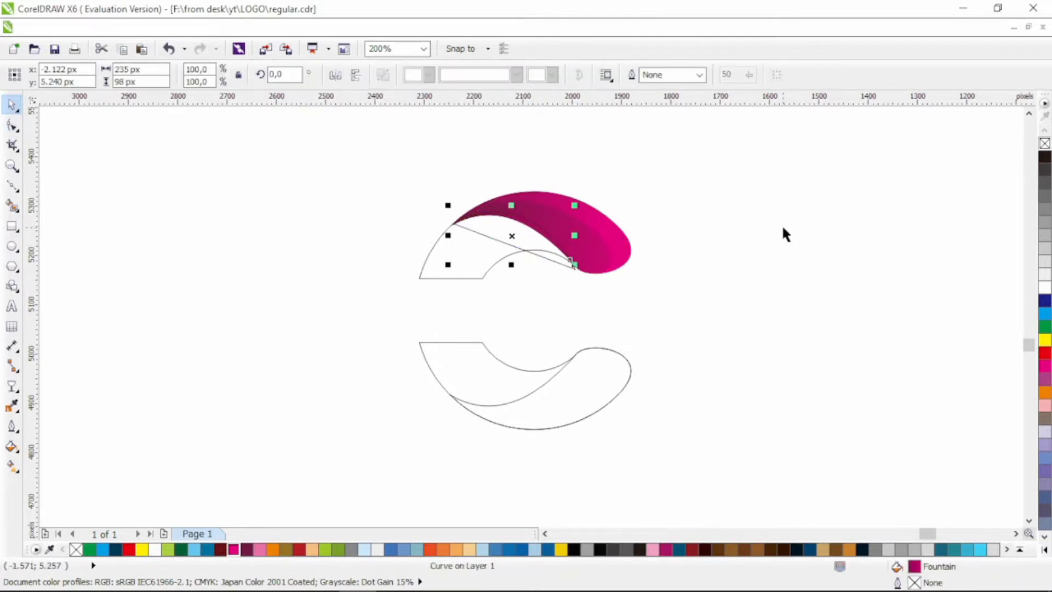
left_click(259, 549)
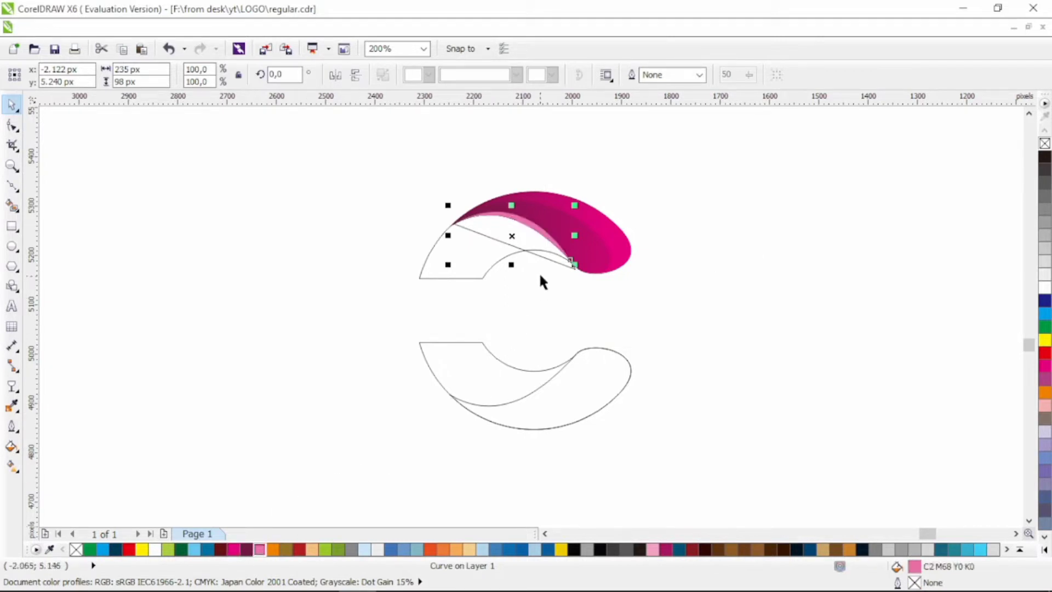
left_click(694, 307)
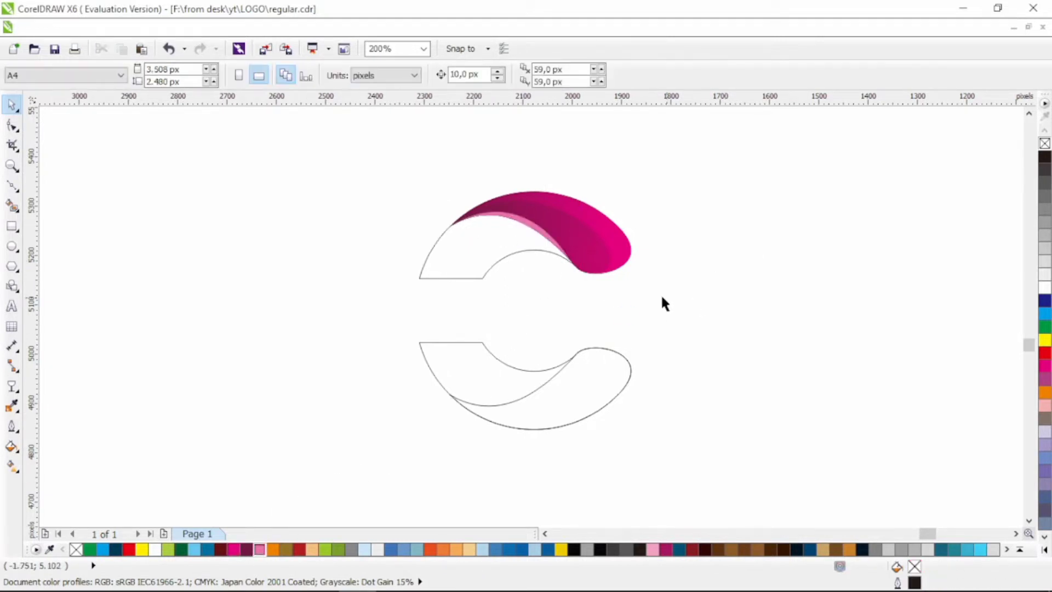
Step: Reshape the pink sliver's upper edge to make it slightly thinner along the crescent's inner curve
left_click(539, 235)
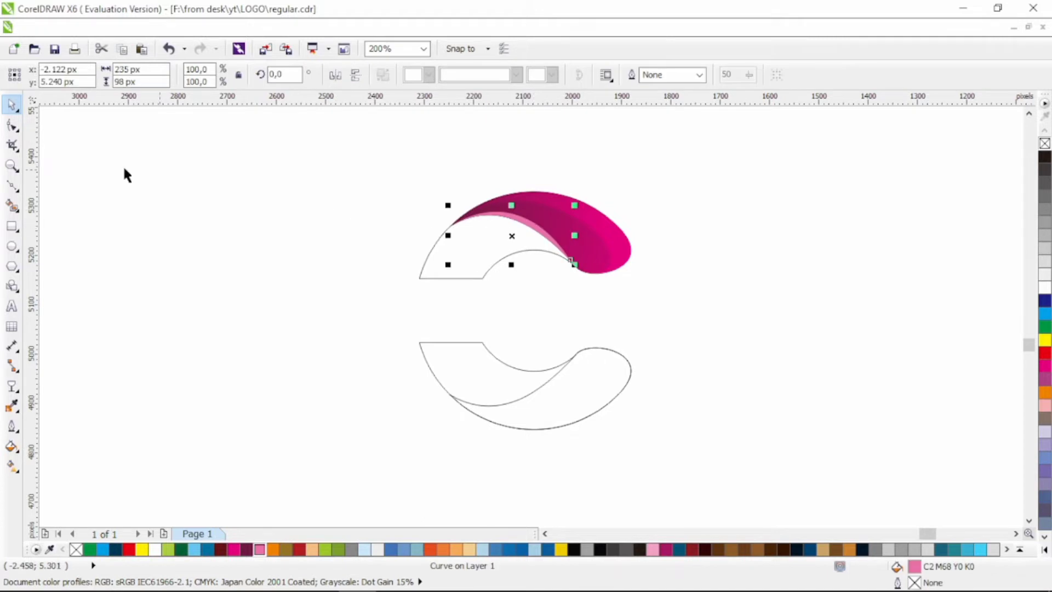
left_click(13, 125)
scroll(562, 183, "up", 1)
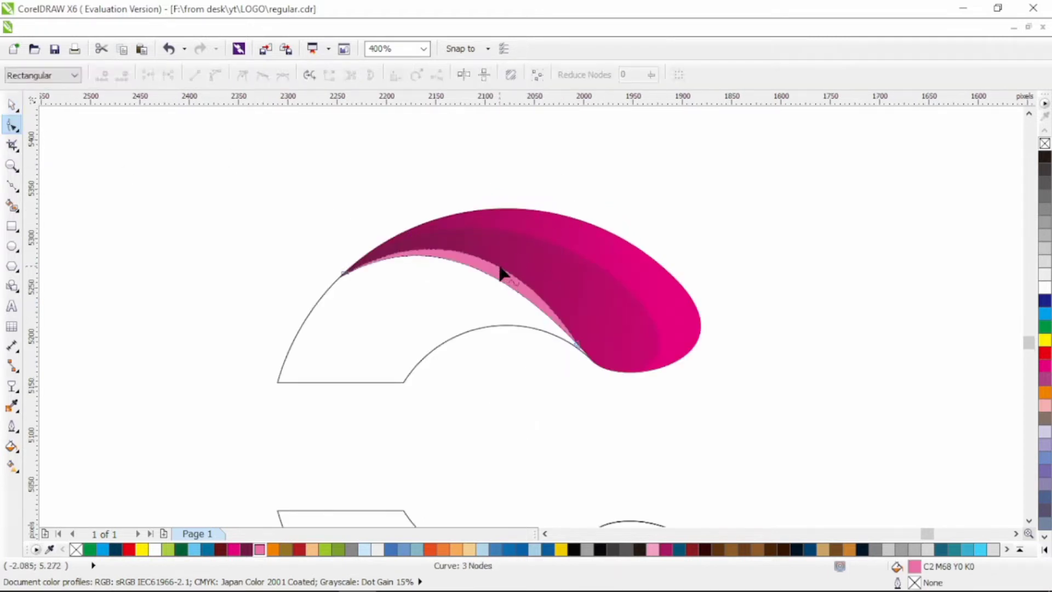
left_click_drag(500, 275, 498, 274)
Step: Apply a linear transparency to the pink sliver, fading from opaque near the rounded end to transparent at the thin end
left_click(12, 386)
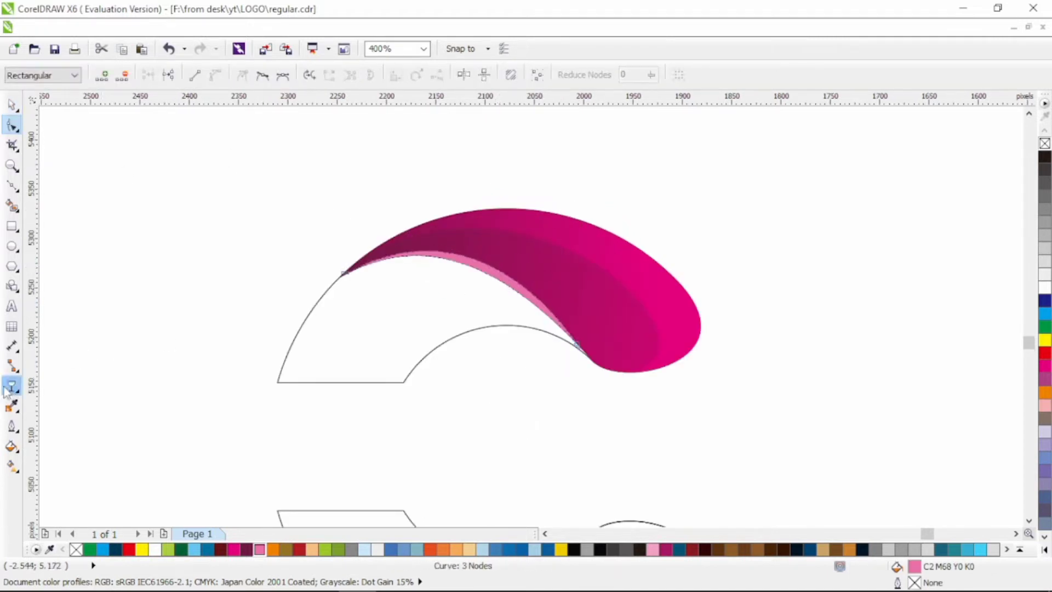
left_click_drag(373, 220, 735, 355)
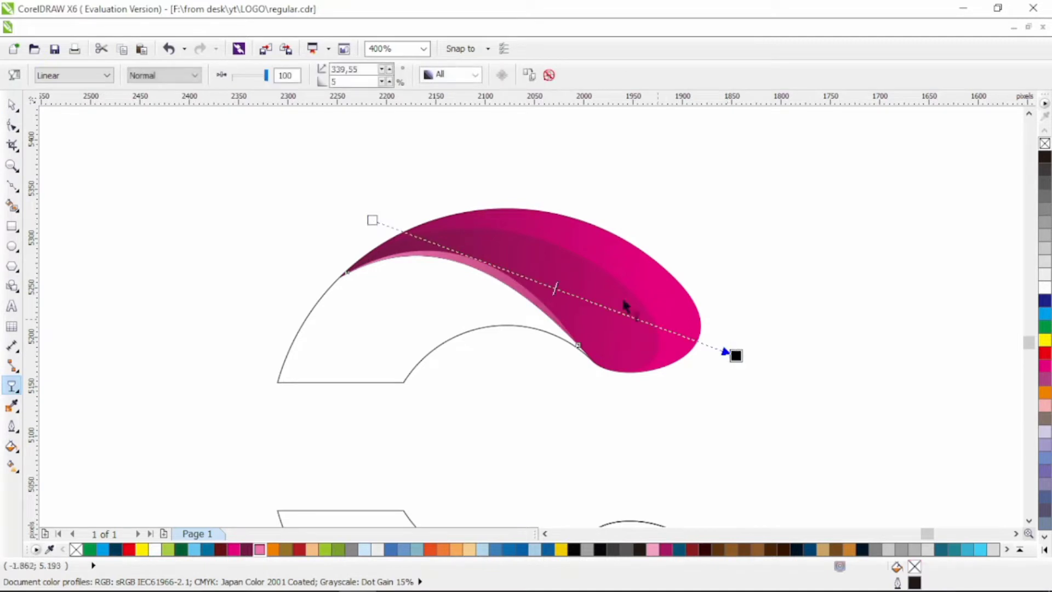
left_click_drag(651, 248, 347, 252)
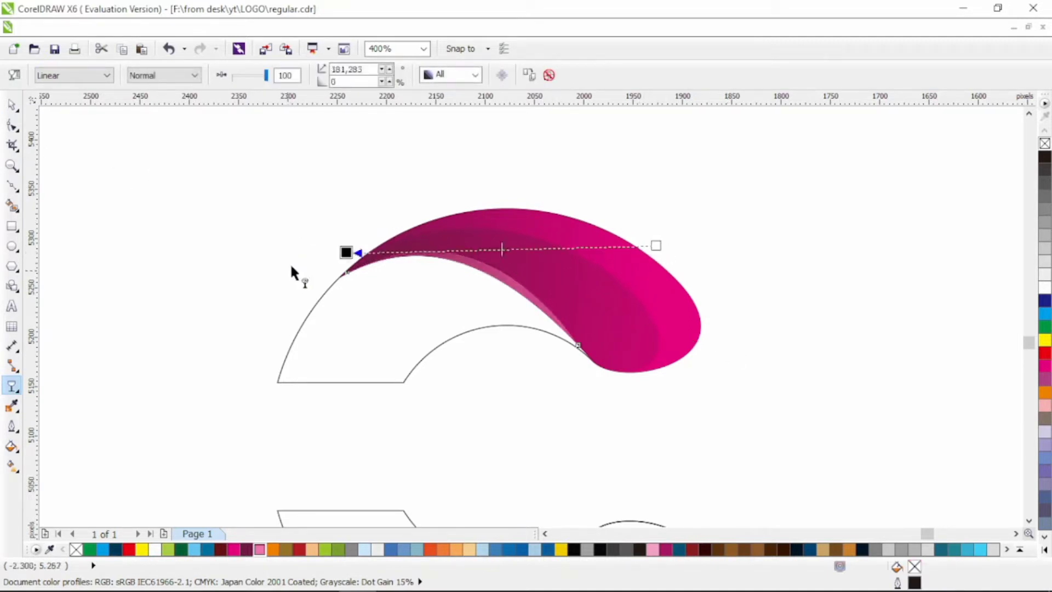
left_click(12, 104)
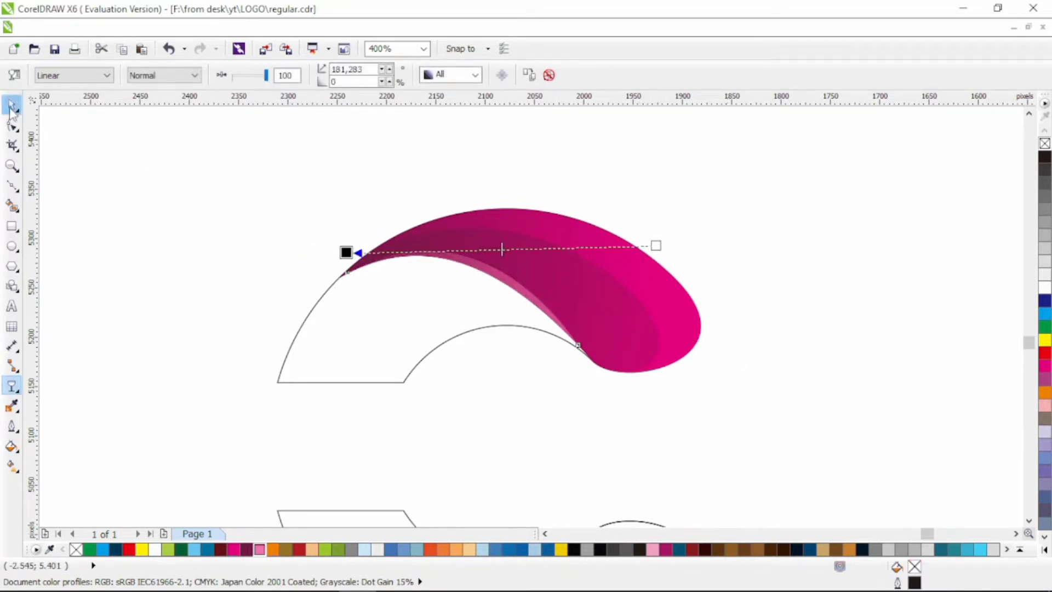
left_click(351, 281)
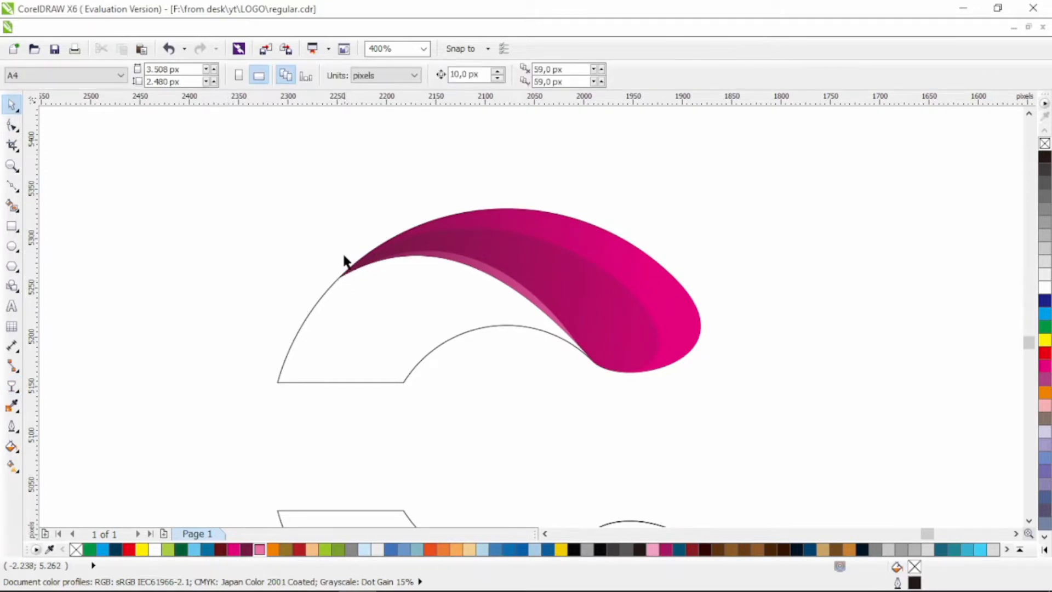
scroll(493, 272, "down", 3)
key("super")
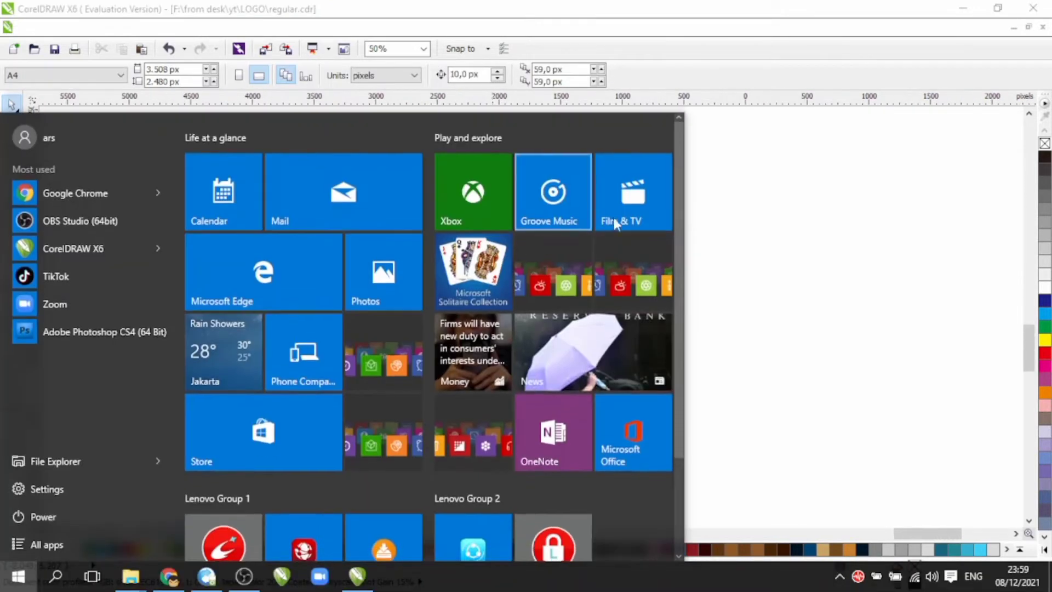
left_click(730, 151)
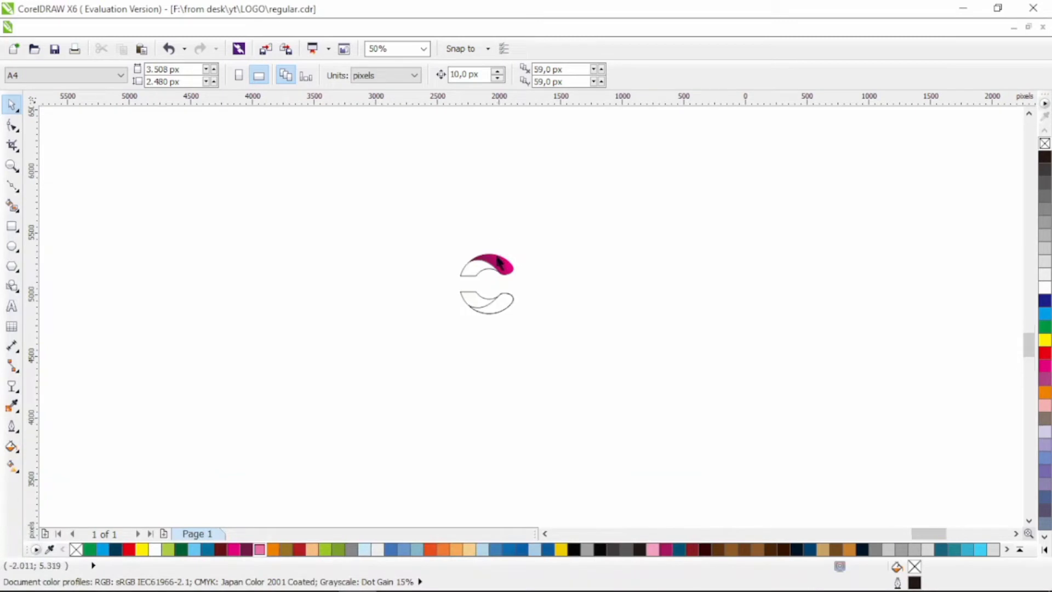
Step: Delete the unfilled crescent outline from the lower half of the C
scroll(491, 265, "up", 3)
scroll(602, 338, "down", 1)
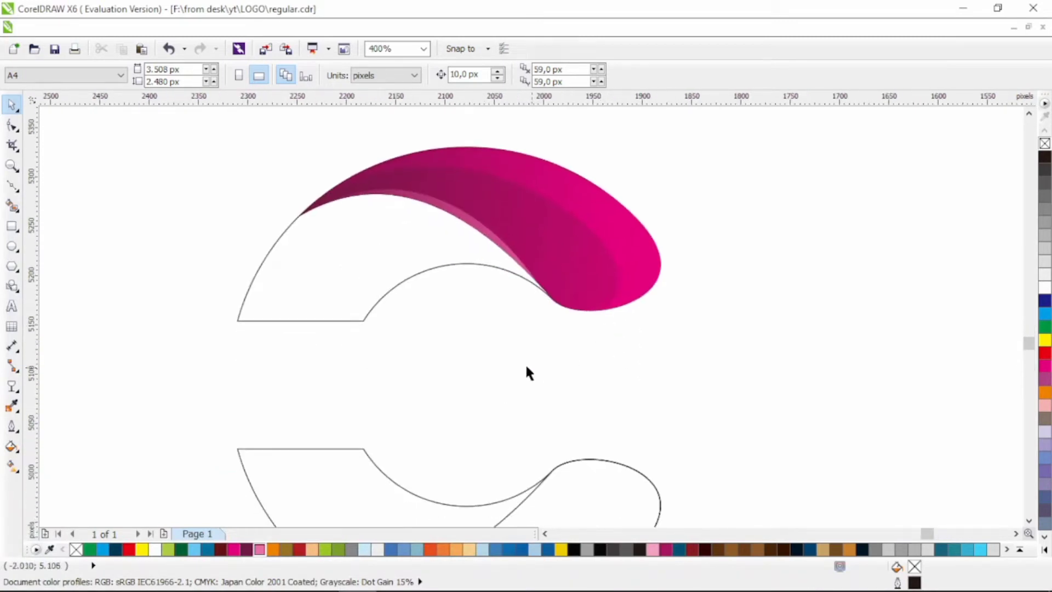
scroll(548, 352, "down", 1)
scroll(548, 347, "down", 1)
left_click(545, 395)
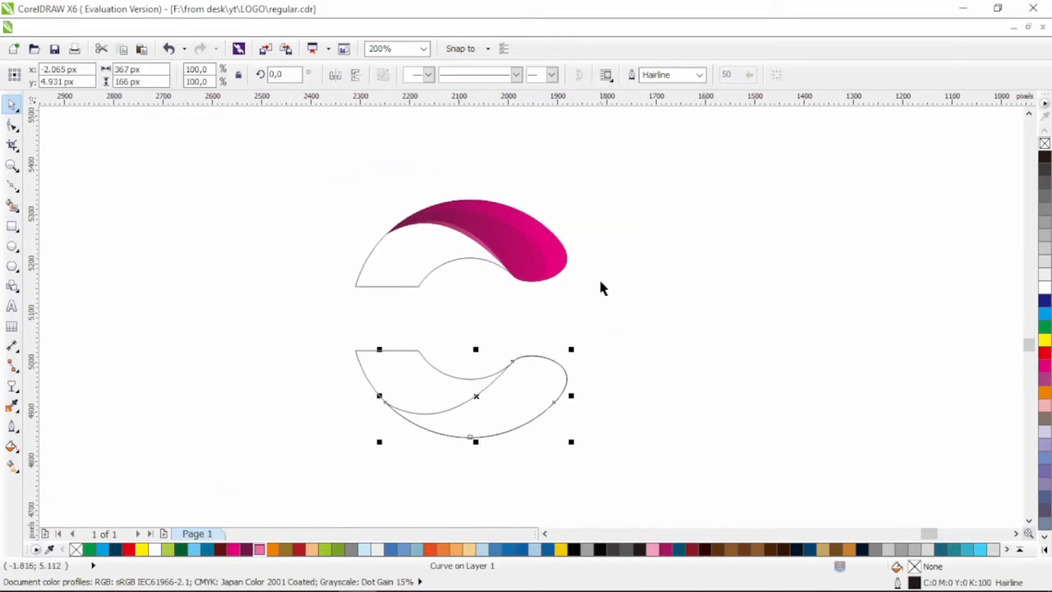
key("Delete")
Step: Group the three shaded upper crescent shapes and create a vertically mirrored copy of the group
left_click_drag(642, 161, 370, 318)
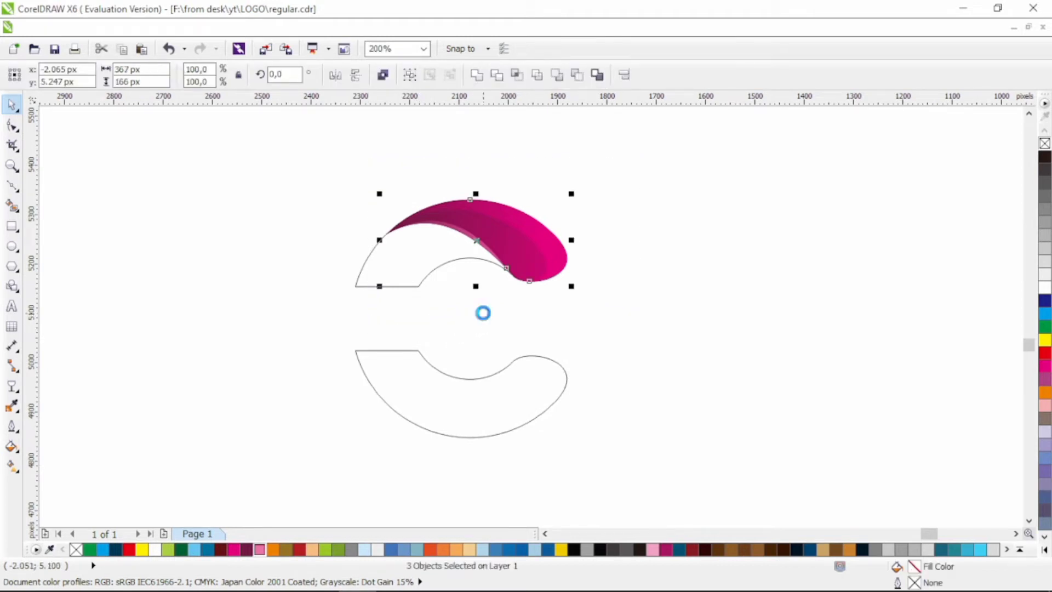
key("ctrl+g")
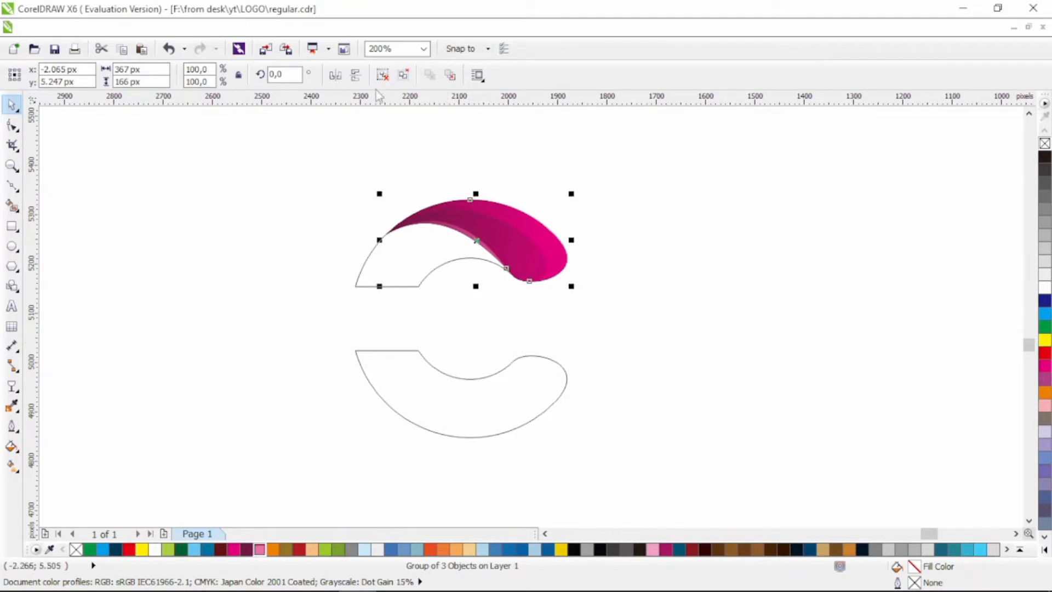
left_click(355, 75)
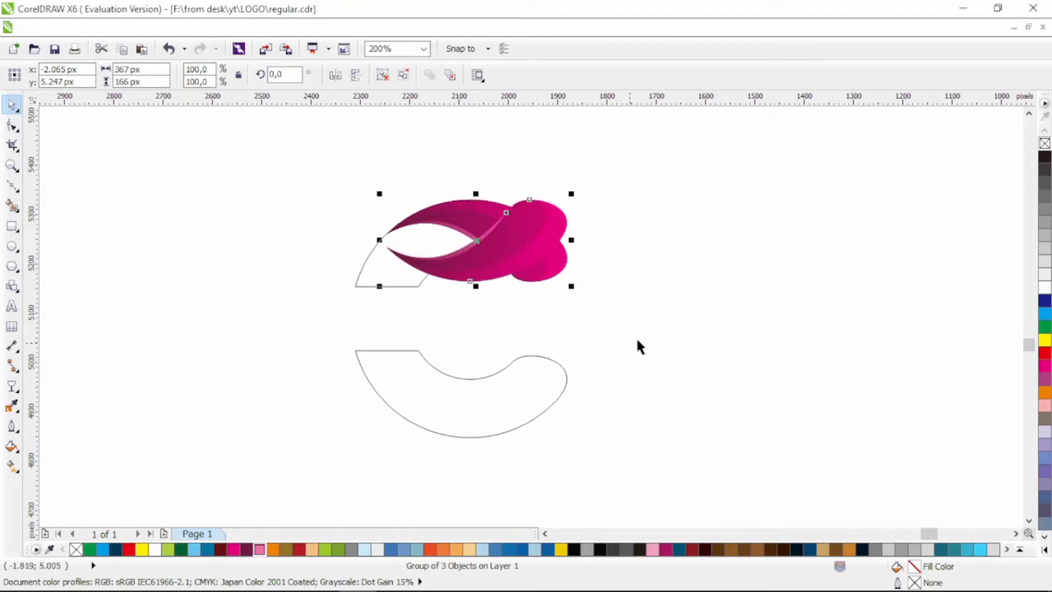
Step: Align the mirrored crescent group to the bottom of the lower C piece and ungroup it
left_click(528, 397, "shift")
key("b")
left_click(654, 362)
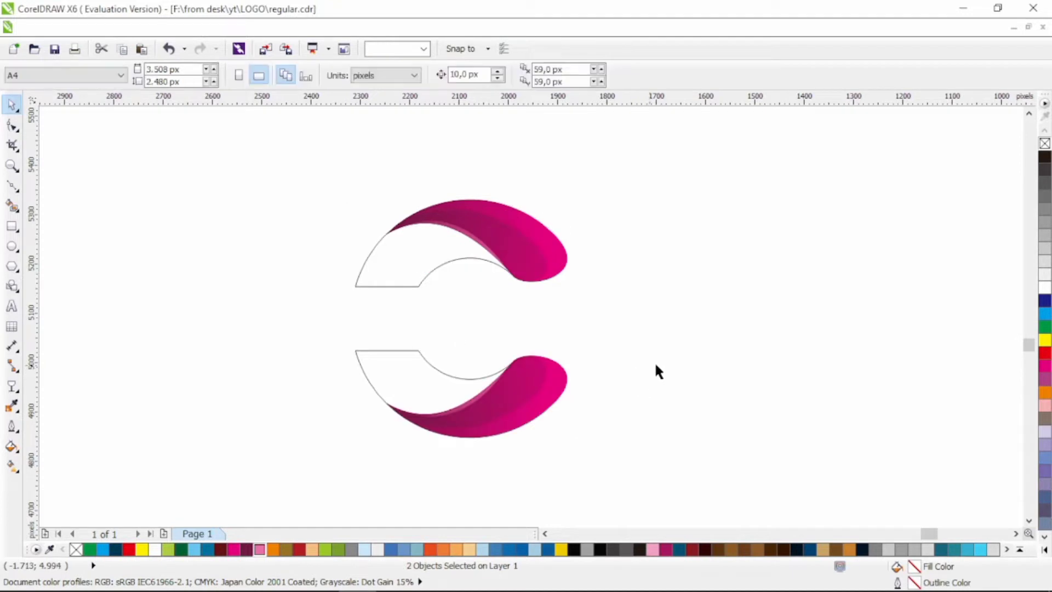
left_click(475, 438)
left_click(383, 75)
left_click(652, 273)
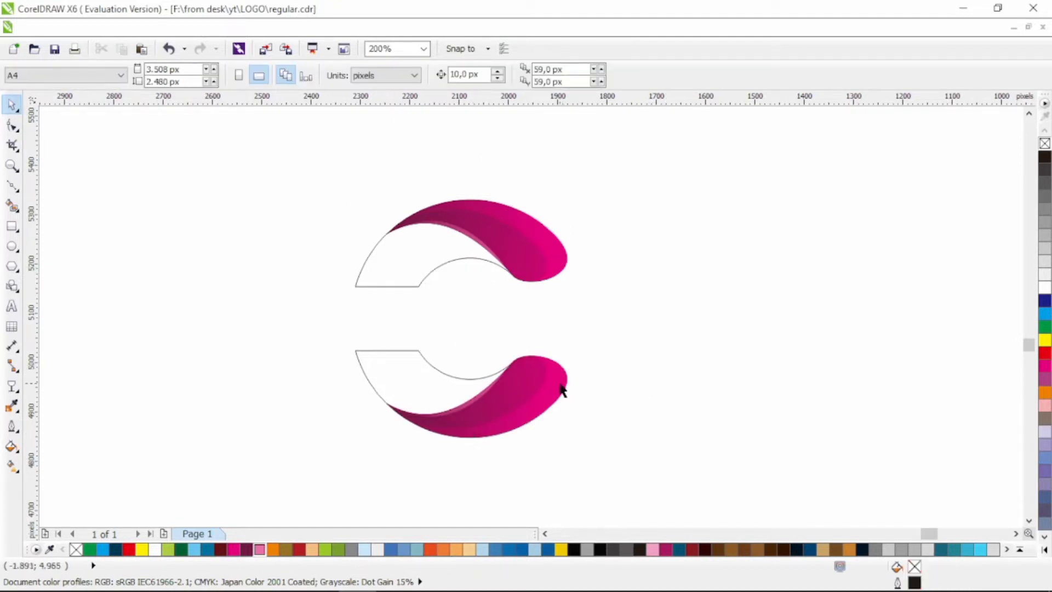
Step: Fill the outer crescent of the lower C half with a linear gradient from red at the rounded end to yellow at the thin end
left_click(560, 384)
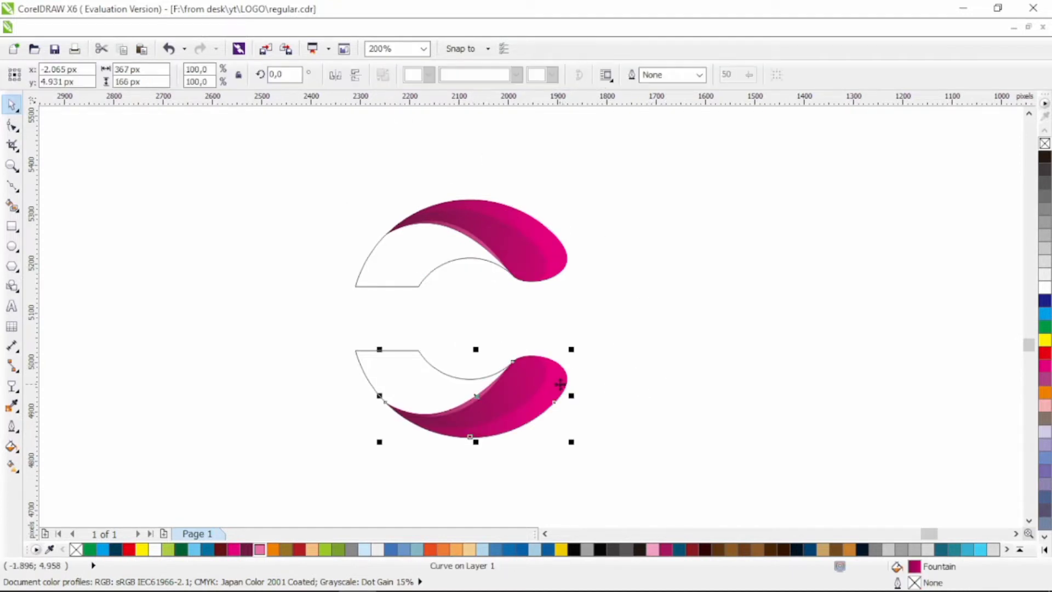
left_click(129, 549)
left_click(12, 465)
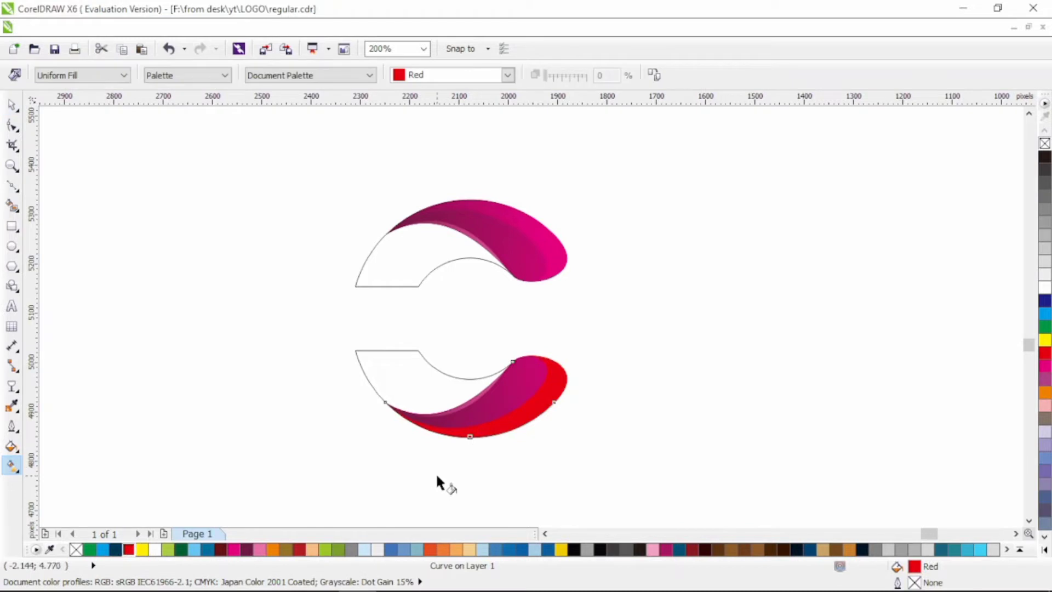
left_click_drag(514, 413, 392, 441)
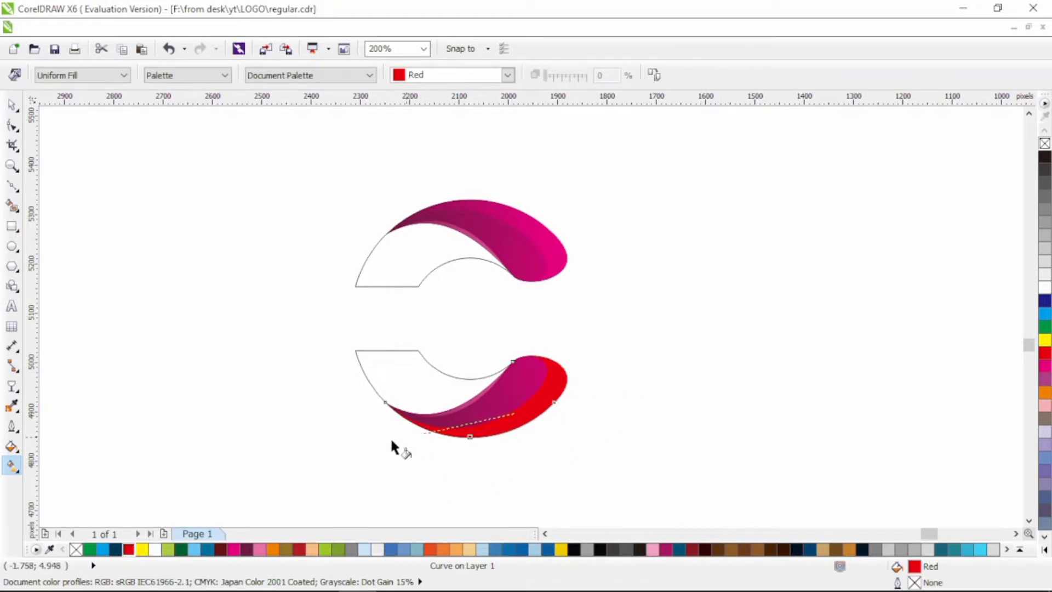
left_click(141, 550)
left_click_drag(405, 436, 390, 444)
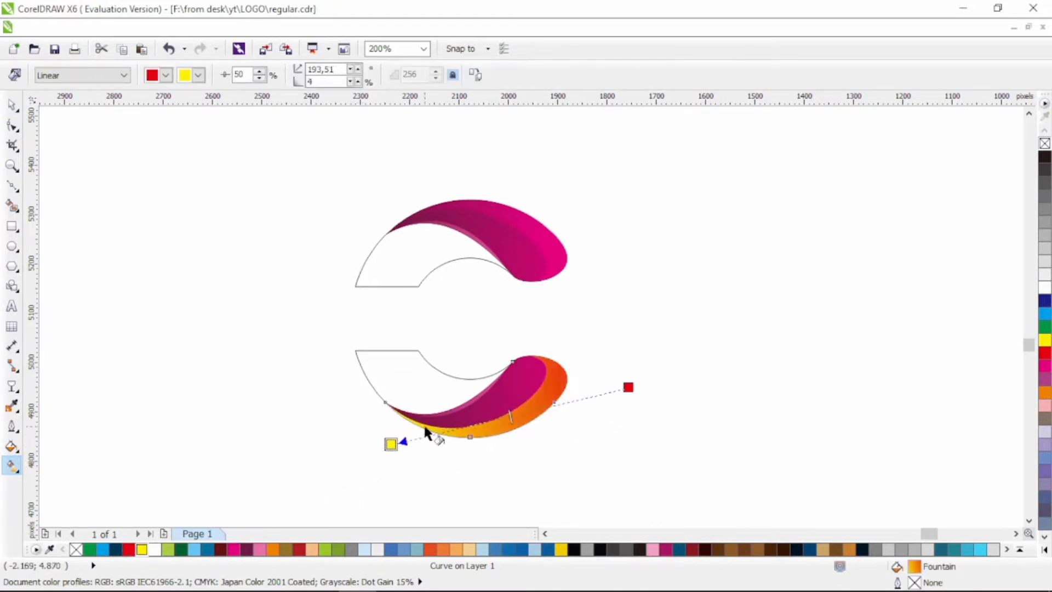
Step: Fill the inner crescent of the lower C half with a linear gradient from red at the rounded end to yellow beyond the thin tip
left_click(12, 104)
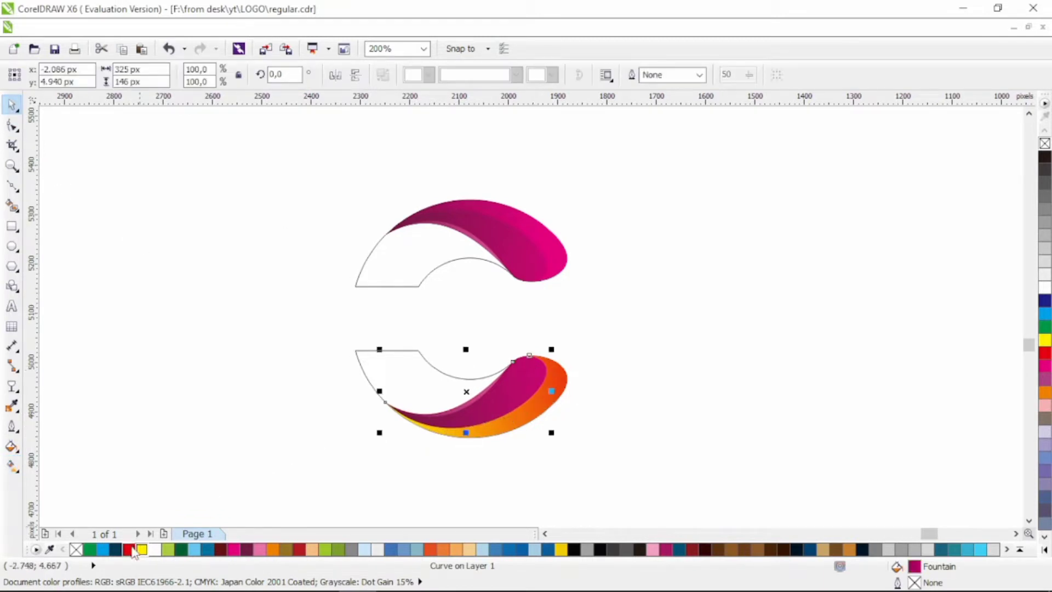
left_click(128, 549)
left_click(12, 465)
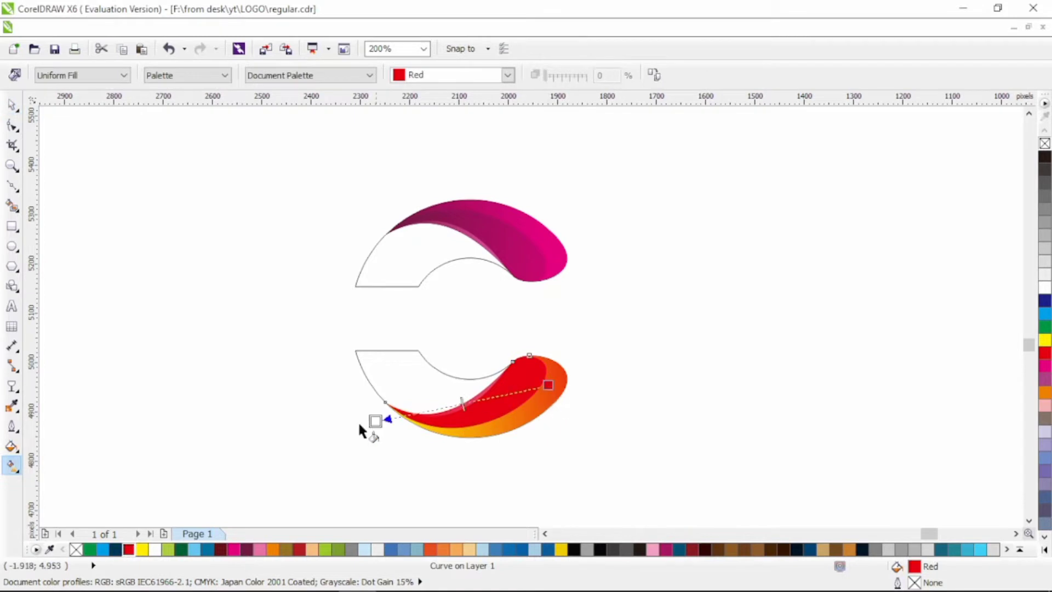
left_click_drag(376, 420, 340, 425)
left_click(141, 550)
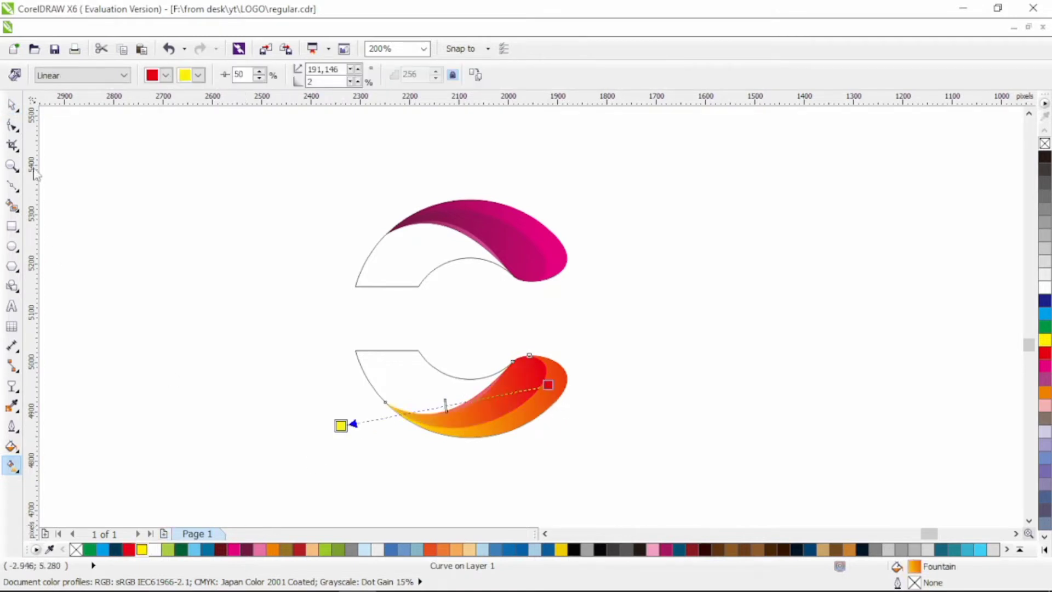
Step: Recolor the thin pink highlight sliver along the lower crescent to yellow
left_click(12, 104)
left_click(193, 270)
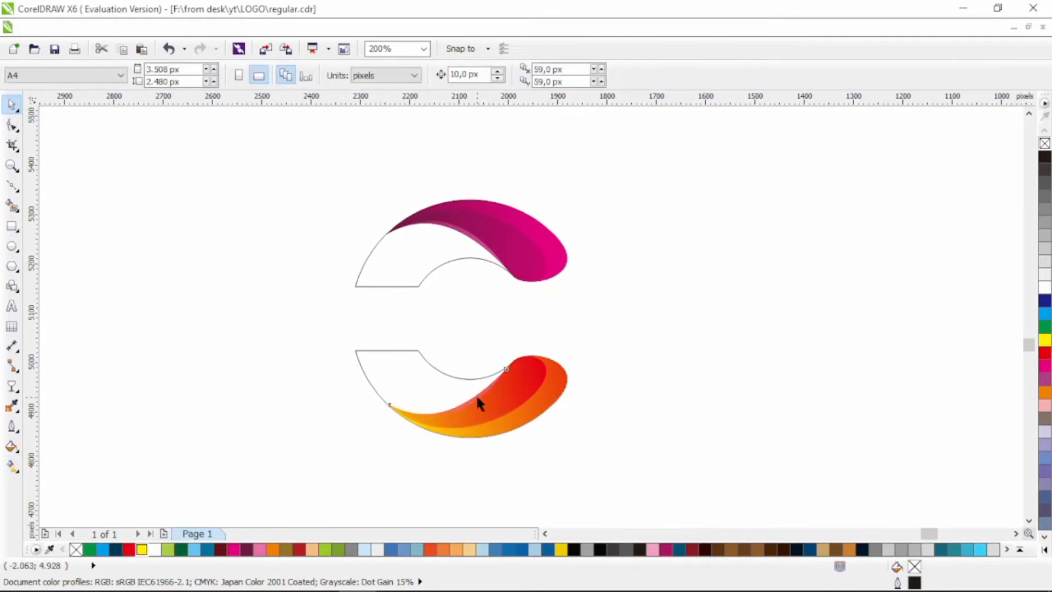
left_click(478, 404)
left_click(722, 431)
Step: Remove the upper C piece's outline and fill it with a linear gradient from dark blue C100 M81 Y54 K20 to light blue
left_click(428, 275)
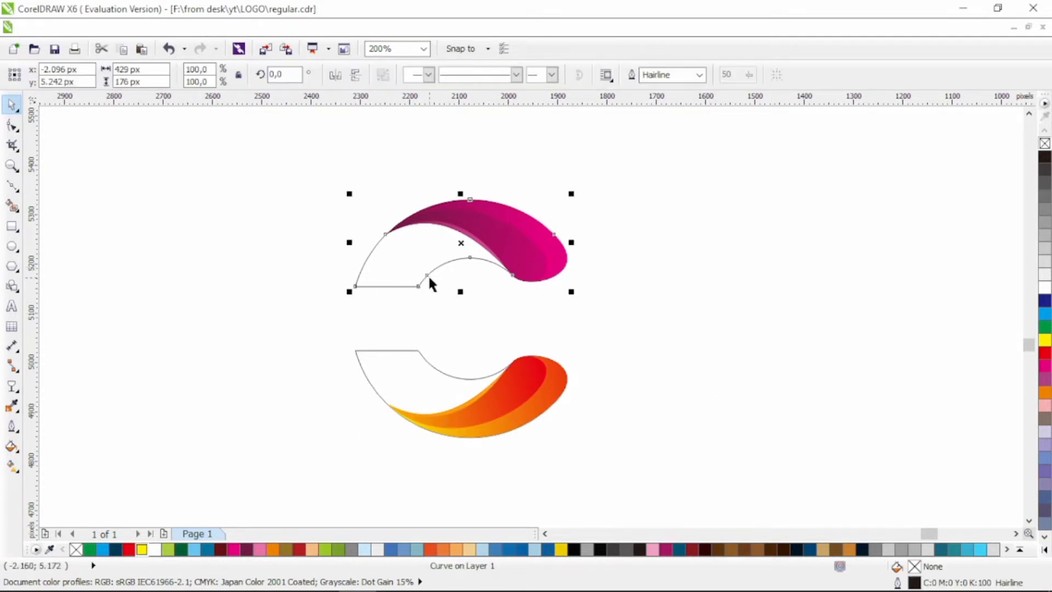
left_click(122, 548)
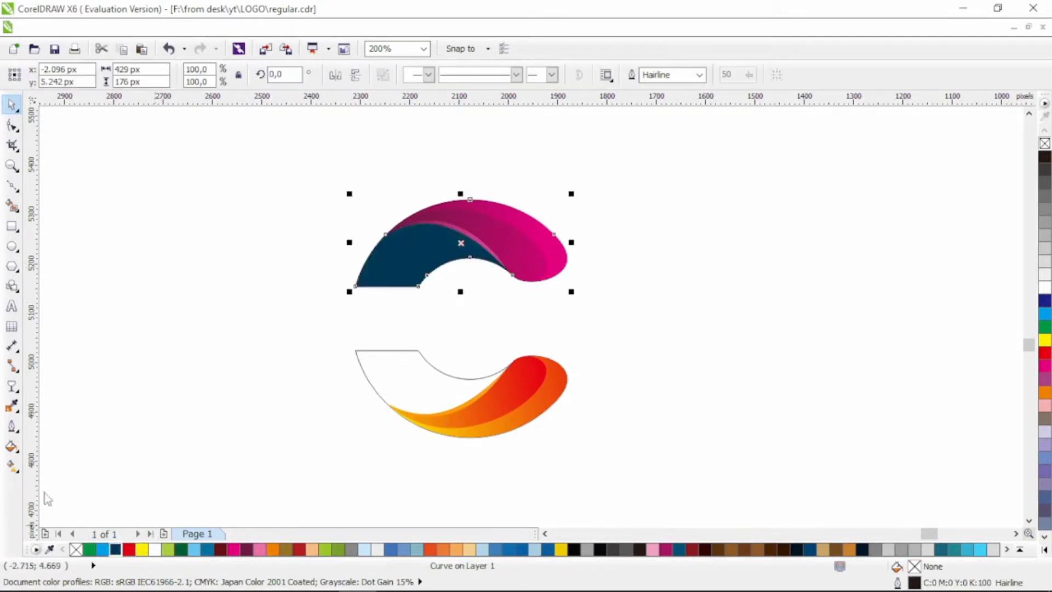
left_click(12, 464)
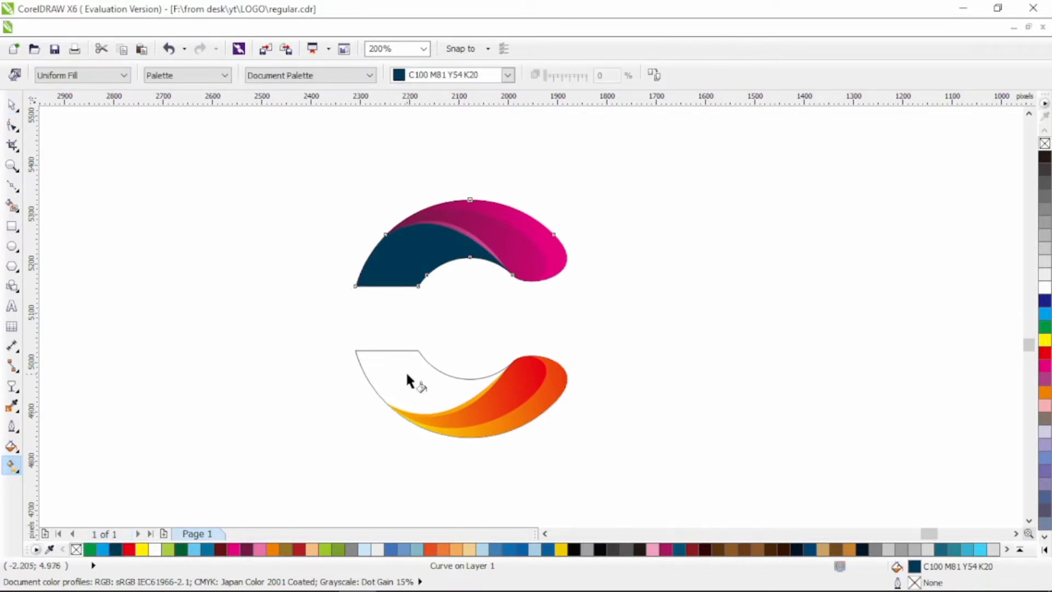
left_click_drag(534, 257, 356, 273)
left_click(103, 549)
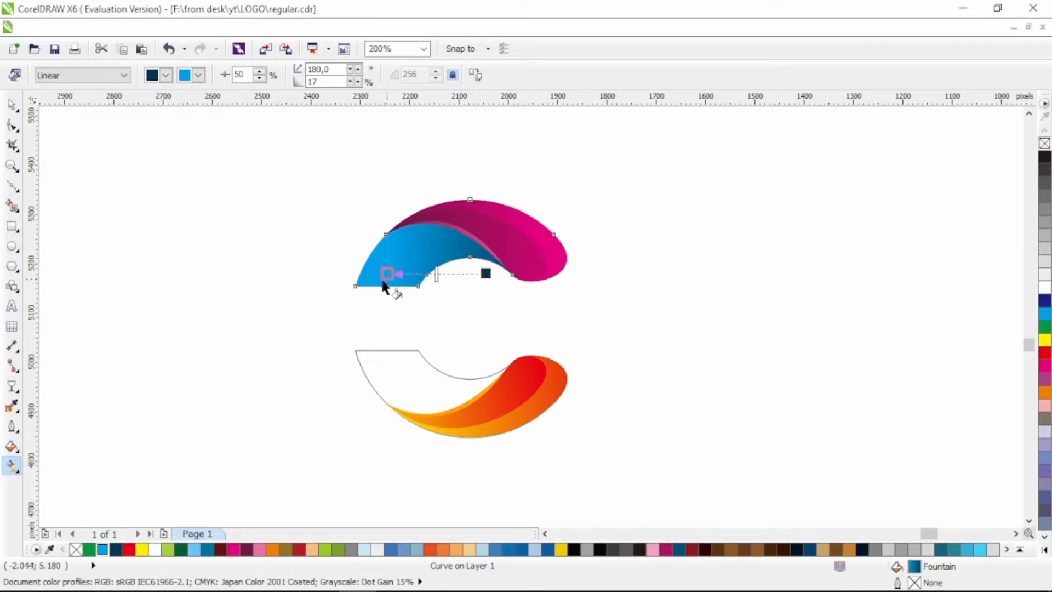
Step: Remove the lower C piece's outline and fill it with a horizontal linear gradient from green on the inside to light green at the outer end
left_click(401, 381)
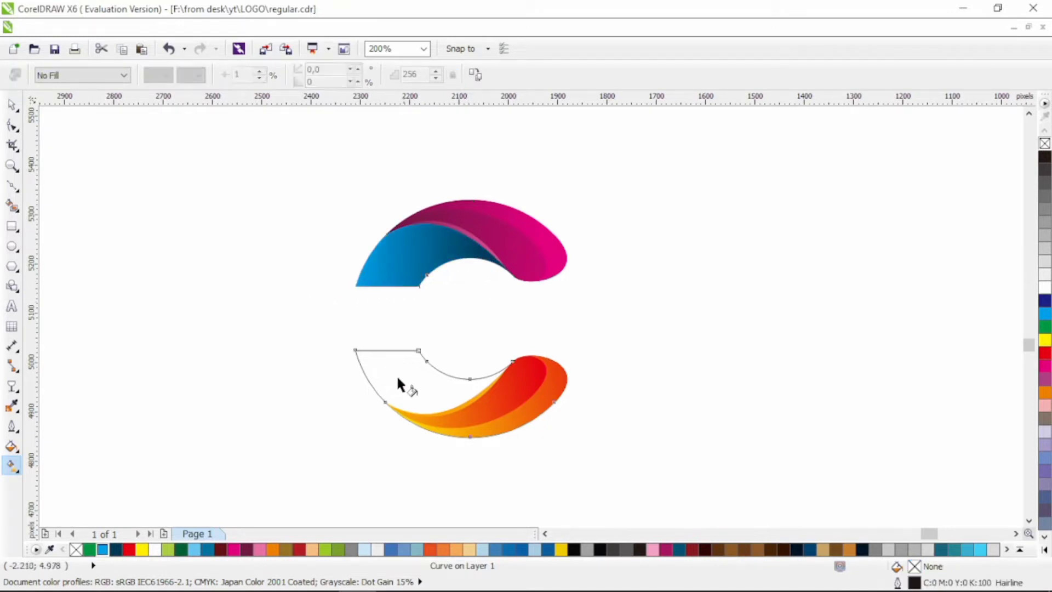
left_click(88, 550)
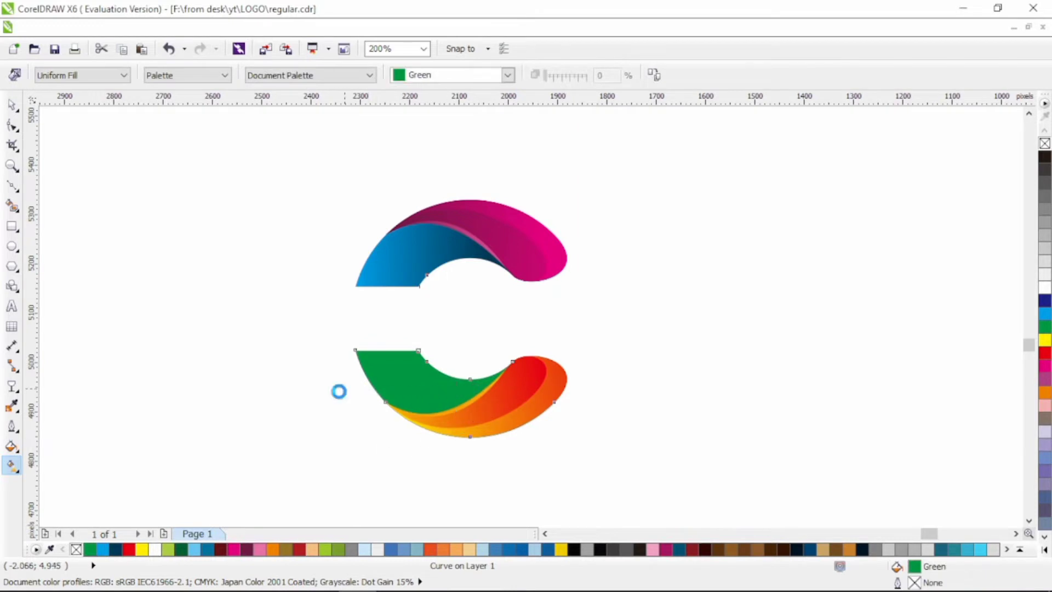
left_click_drag(342, 389, 475, 389)
left_click(169, 549)
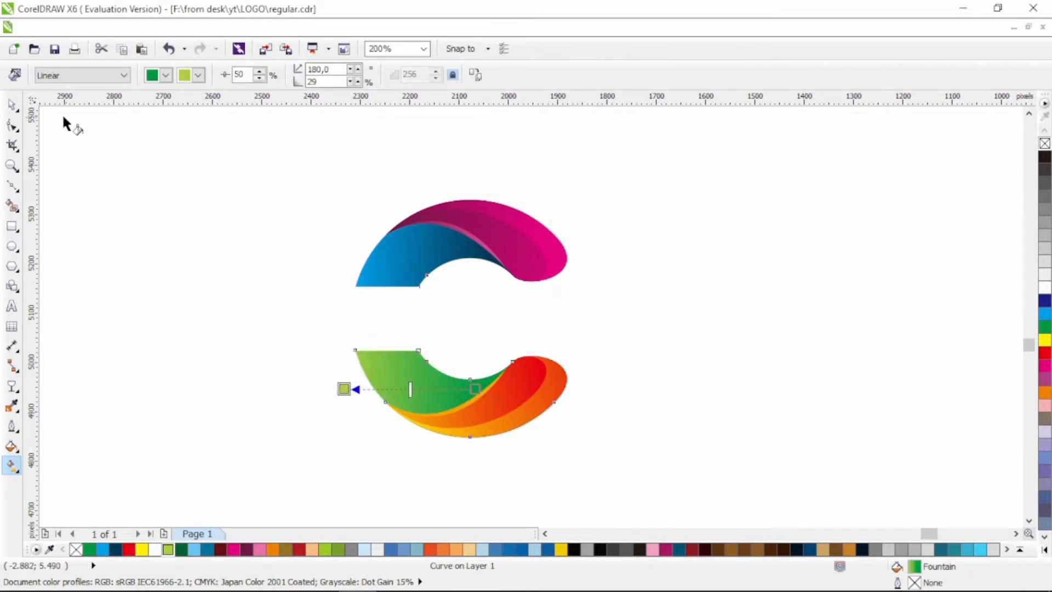
key("space")
left_click(664, 258)
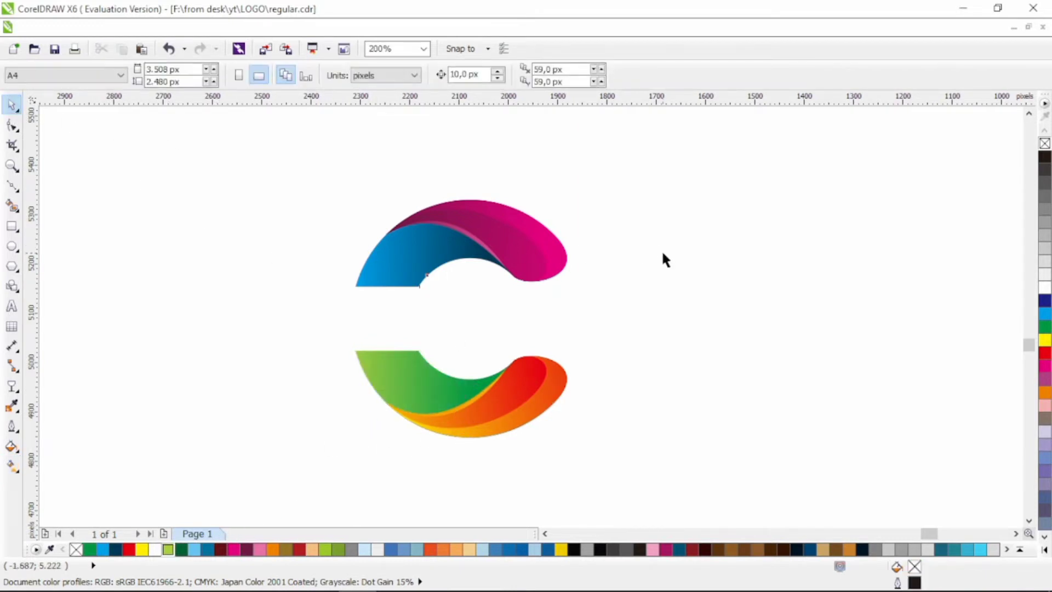
Step: Draw a closed four-sided outline about 360 px wide over the upper crescents, starting at their thin tip
key("F10")
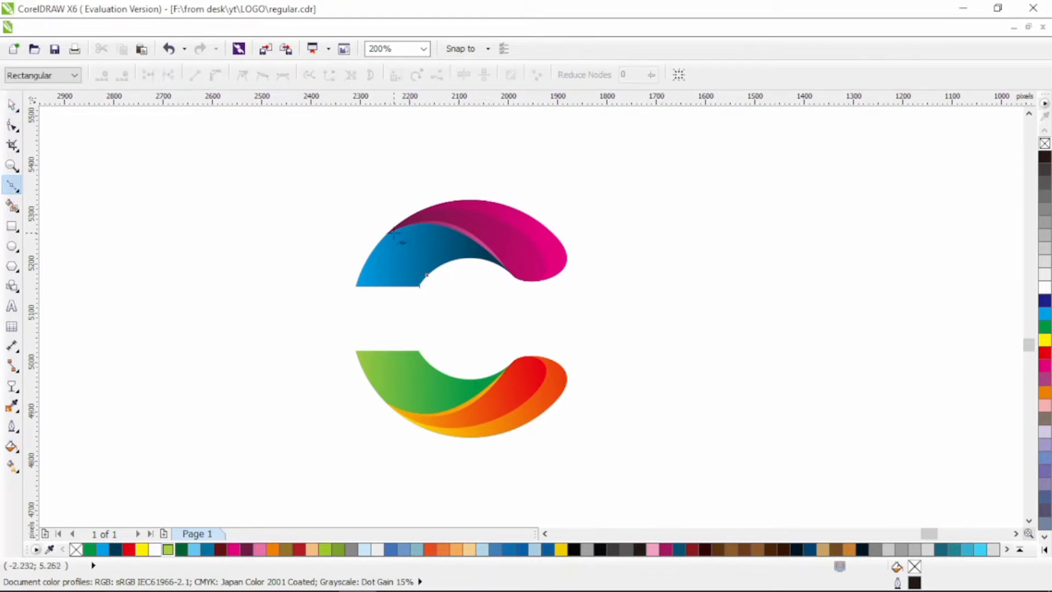
scroll(390, 234, "up", 1)
left_click(591, 330)
left_click(734, 338)
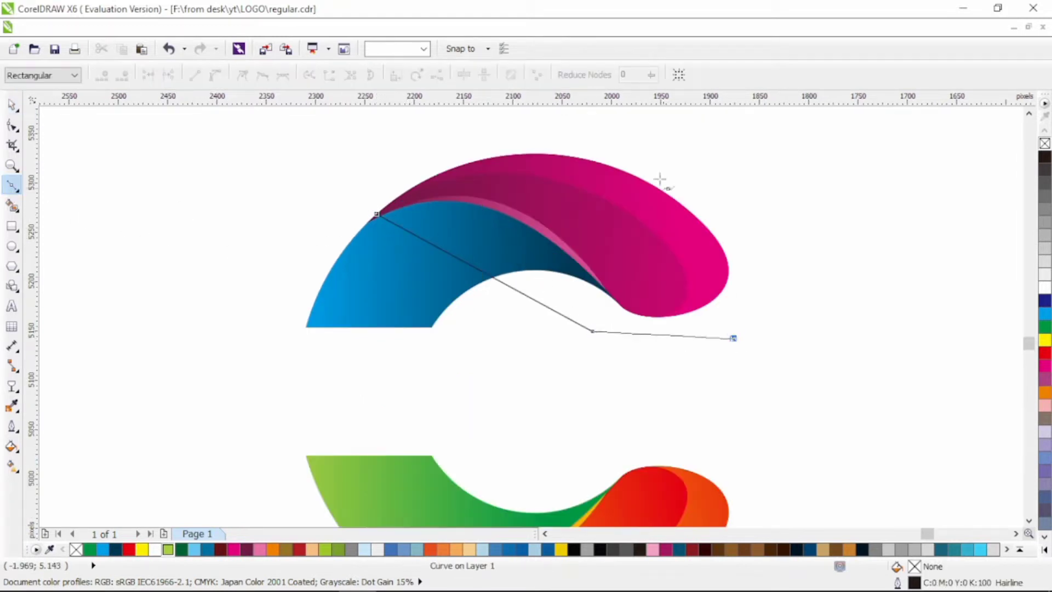
left_click(641, 129)
left_click(378, 213)
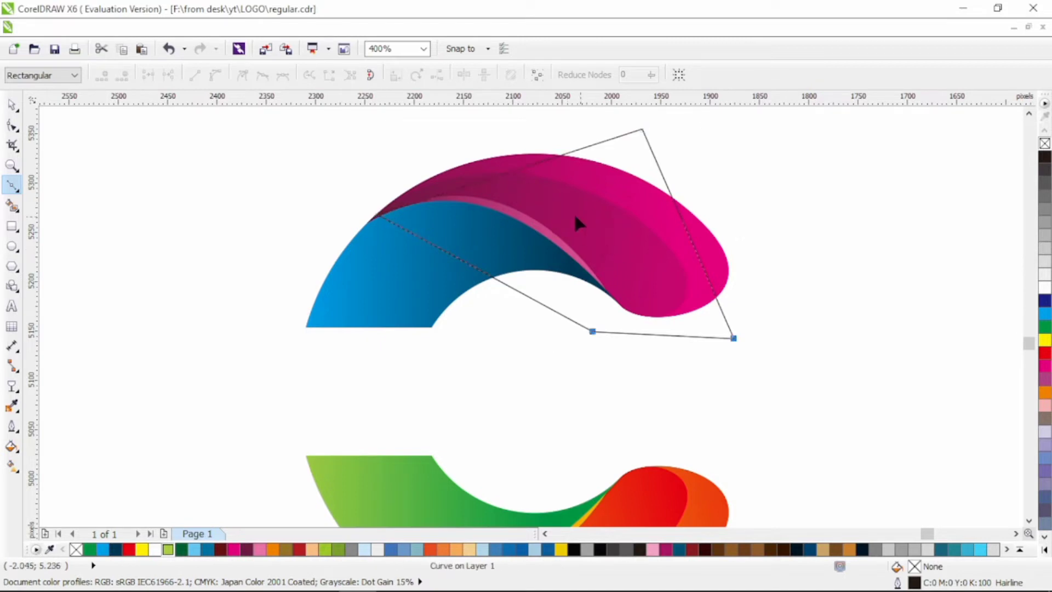
Step: Bend the outline's upper edge outward above the crescents and its lower edge into an arc across the blue piece
key("F10")
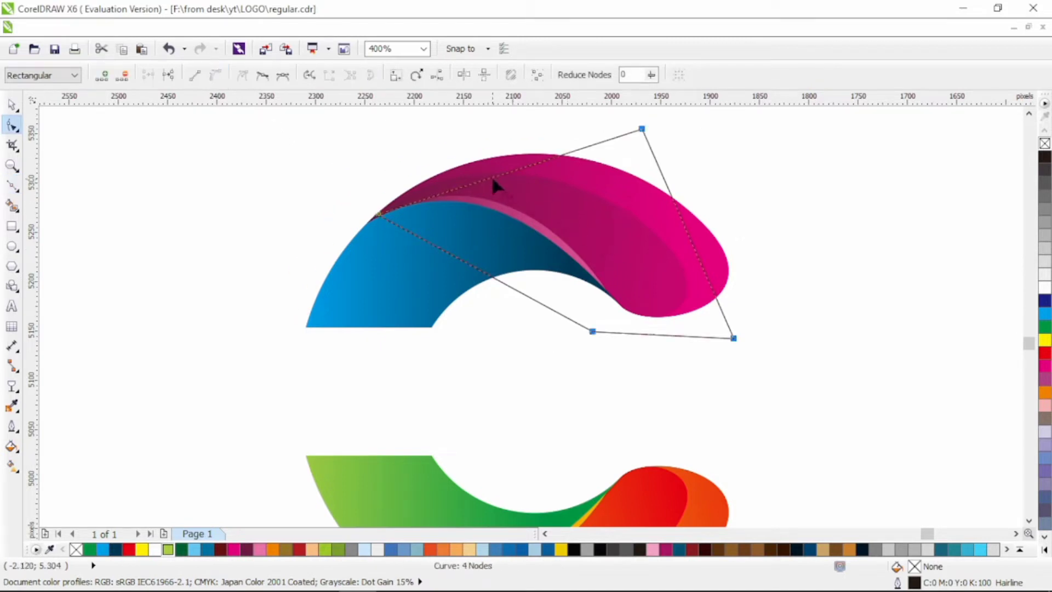
left_click_drag(496, 182, 475, 171)
left_click_drag(495, 224, 496, 224)
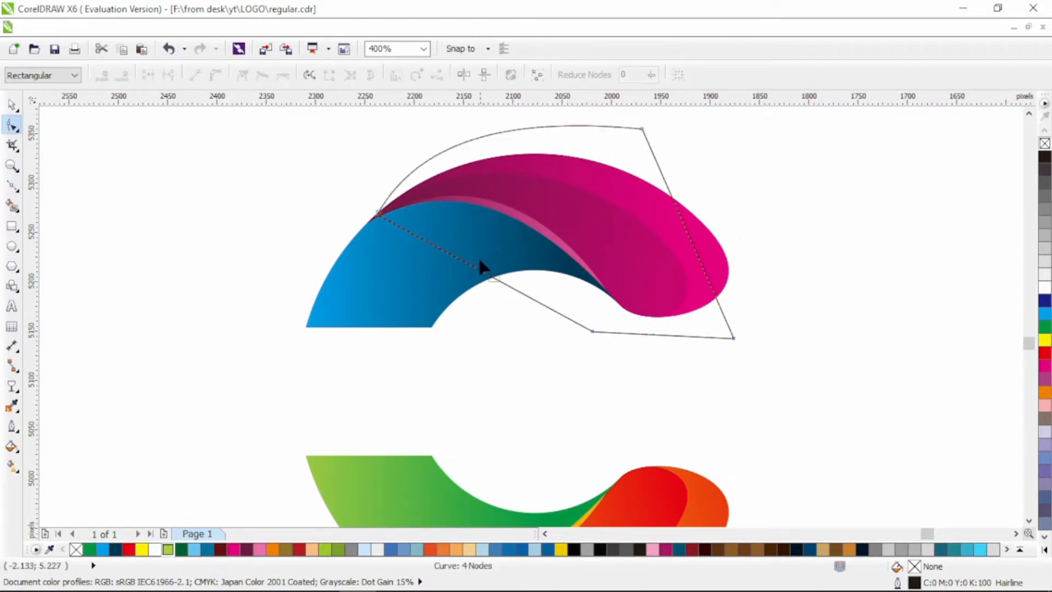
left_click_drag(473, 268, 483, 226)
left_click(12, 104)
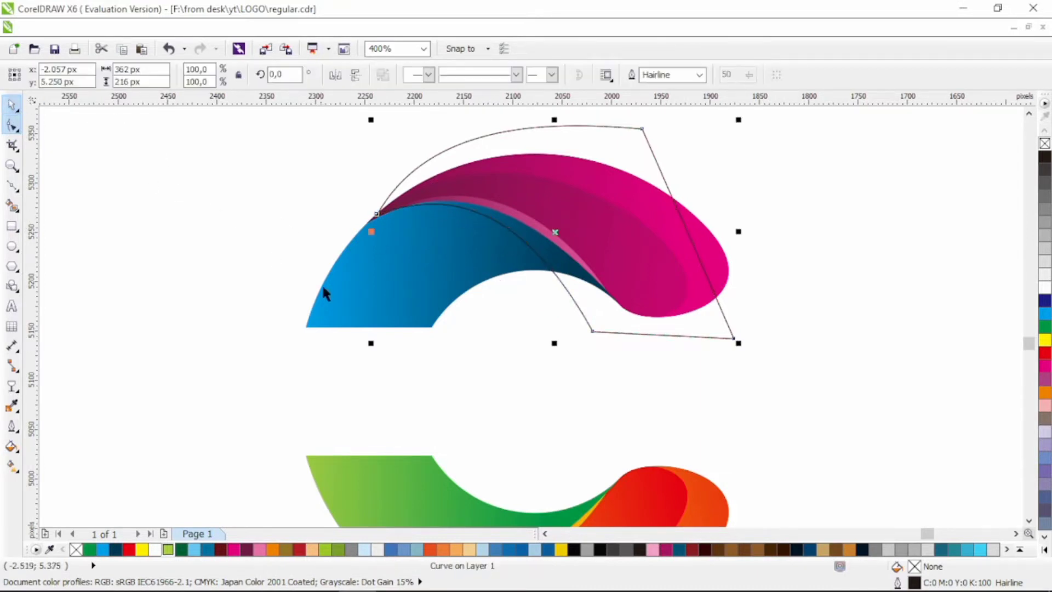
Step: Reposition the dark end of the blue piece's gradient below its inner edge, tilting the gradient to about 168°
left_click(321, 284)
left_click(12, 468)
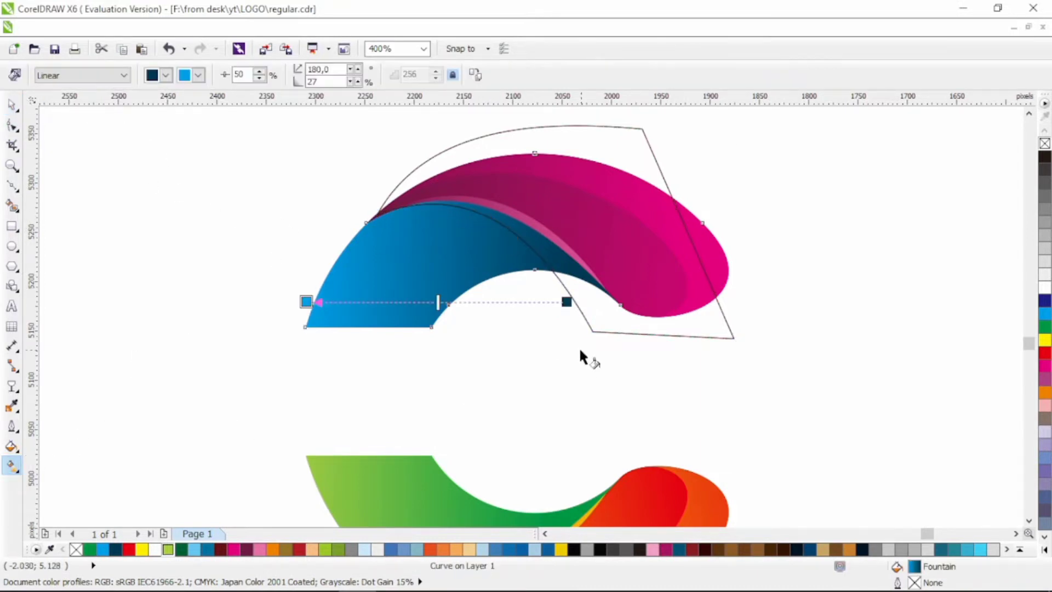
left_click_drag(567, 301, 491, 341)
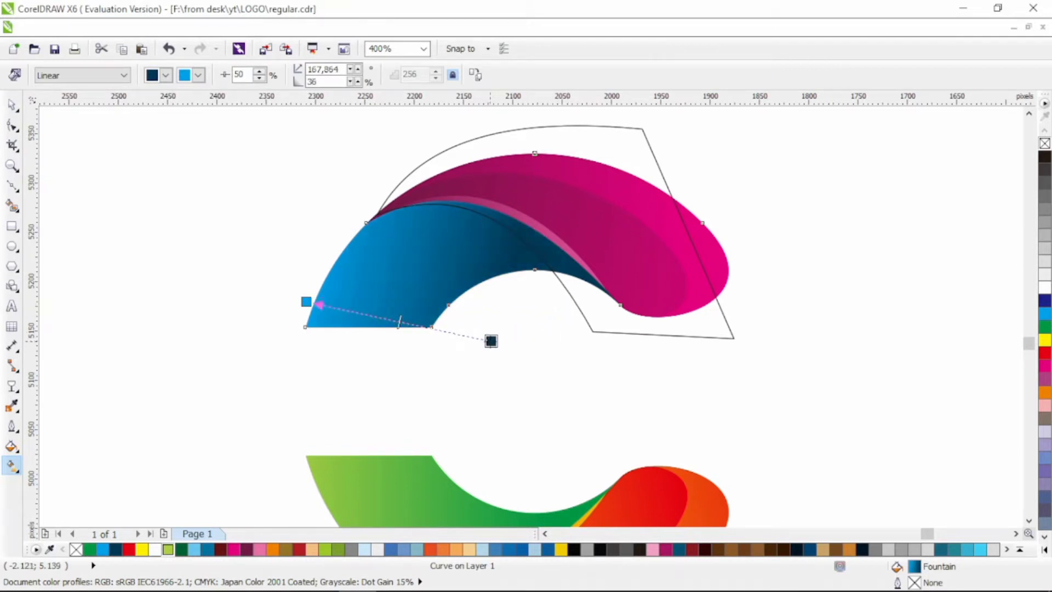
Step: Intersect the curved outline with the upper blue piece and fill the overlap with dark blue C100 M81 Y54 K20
left_click(12, 104)
left_click(547, 144)
left_click(432, 241, "shift")
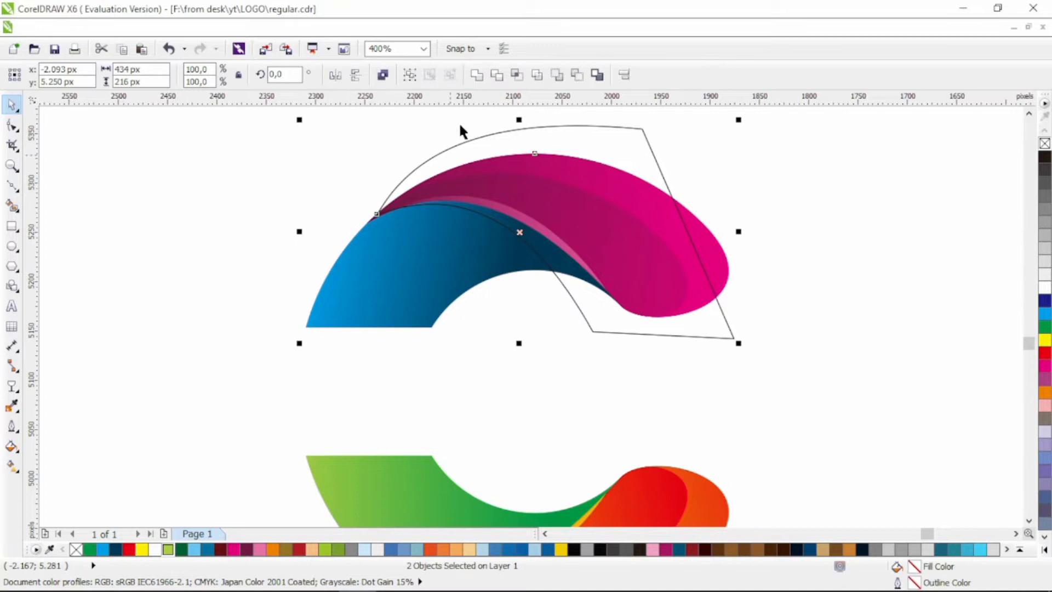
left_click(517, 74)
left_click(115, 549)
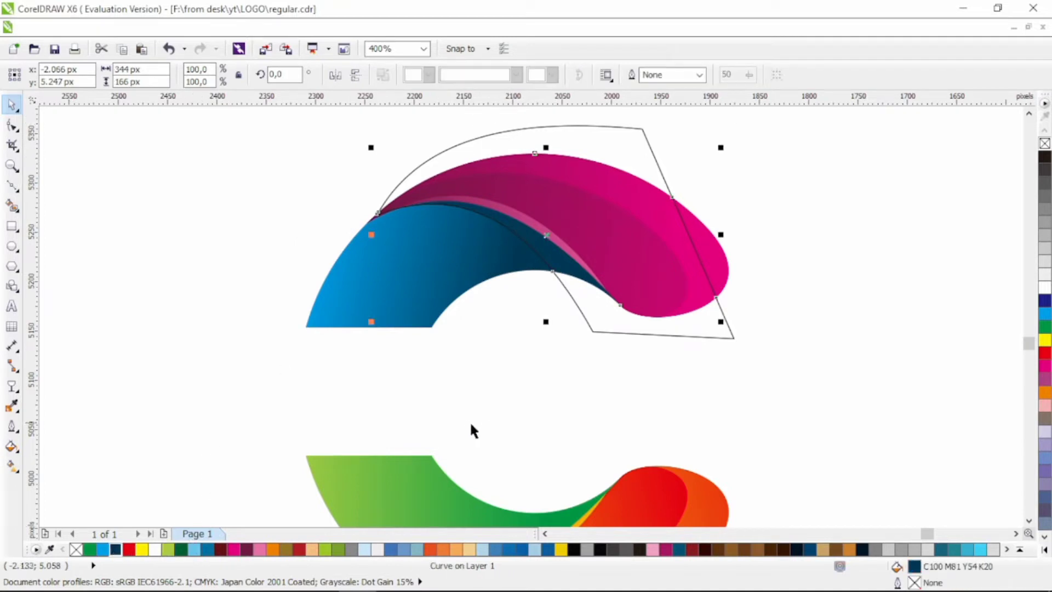
Step: Delete the curved helper outline and darken the overlap's fill to C100 M90 Y66 K51
left_click(579, 310)
key("Delete")
left_click(566, 268)
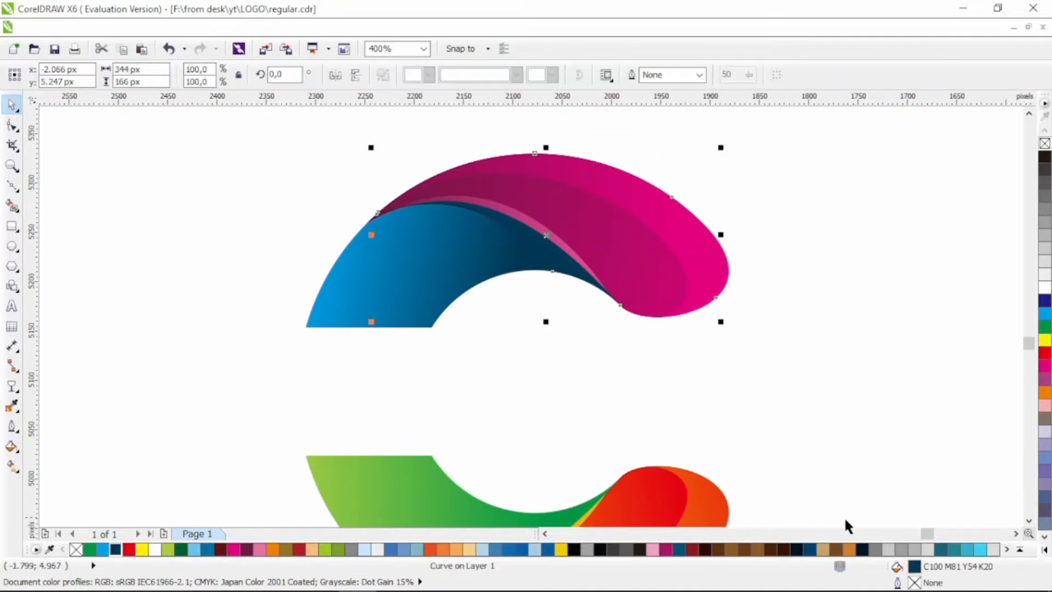
double_click(913, 566)
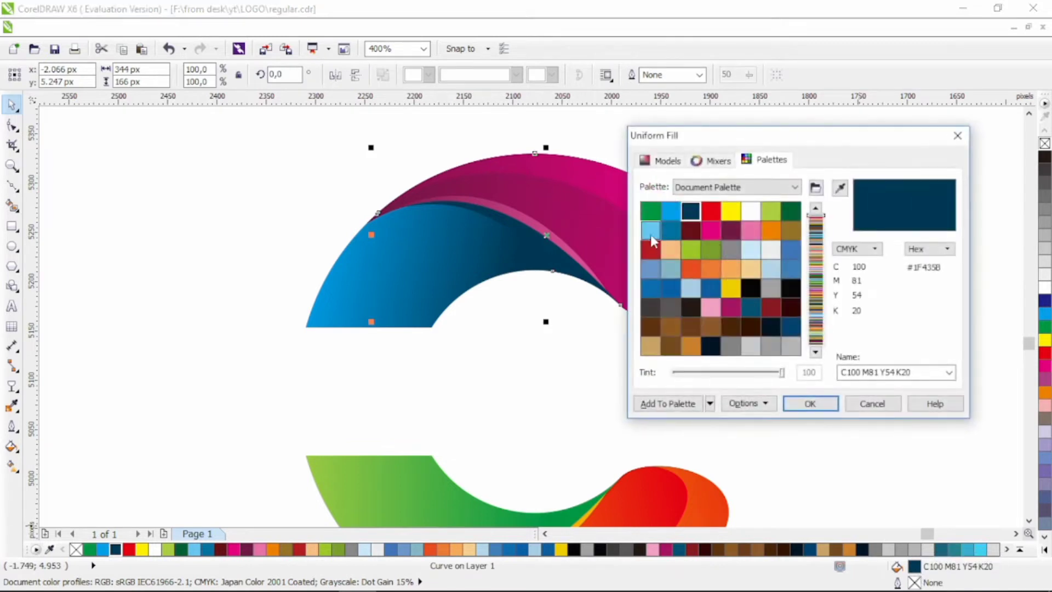
left_click(663, 160)
left_click_drag(762, 329, 765, 337)
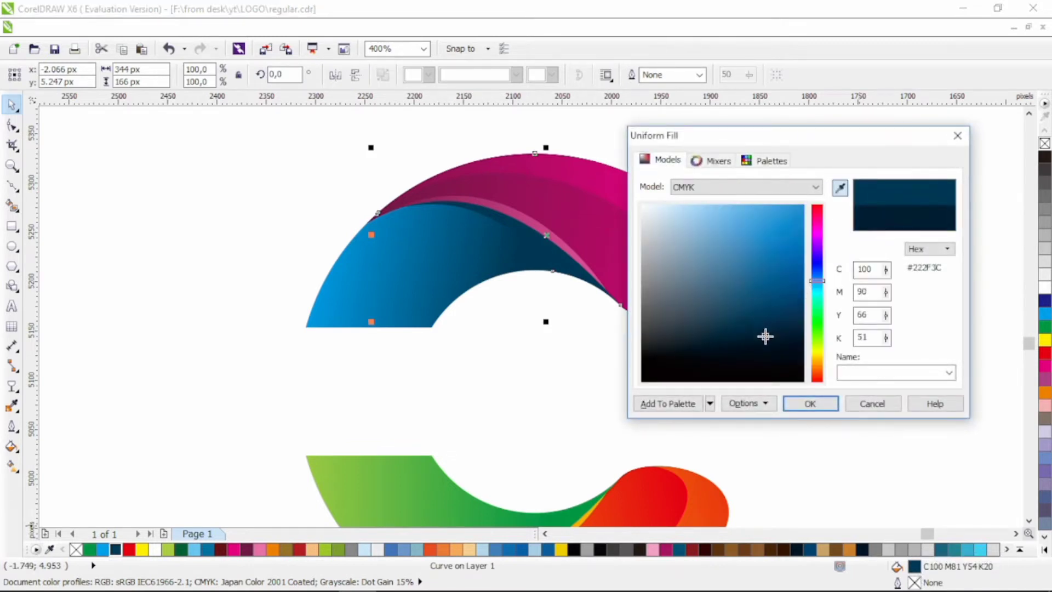
left_click(811, 403)
left_click(647, 313)
scroll(734, 332, "down", 1)
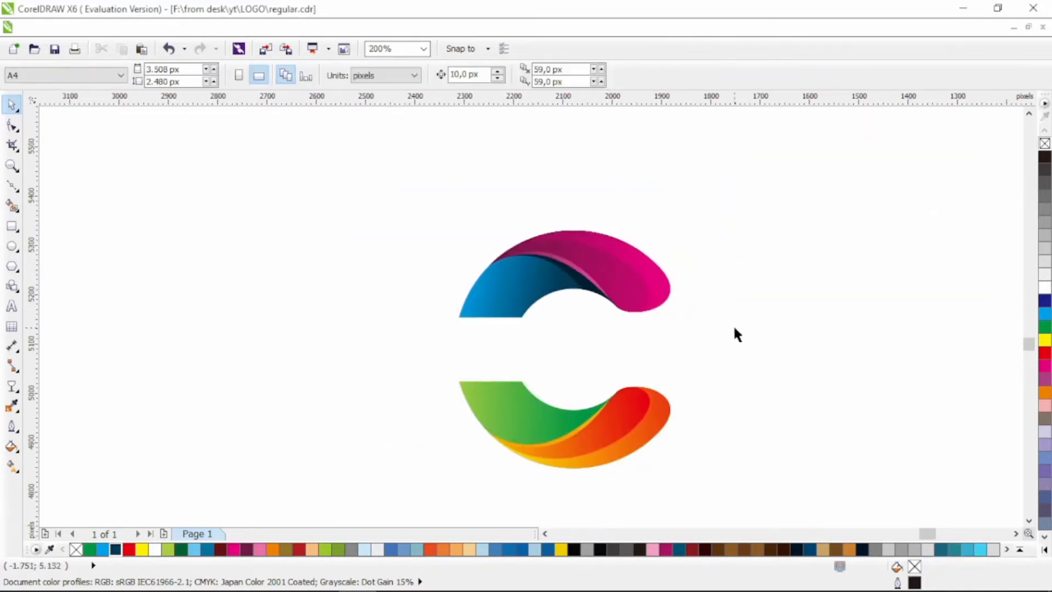
Step: Draw a closed five-sided outline around the lower crescents, starting just outside the green piece near their thin tip
scroll(591, 373, "up", 1)
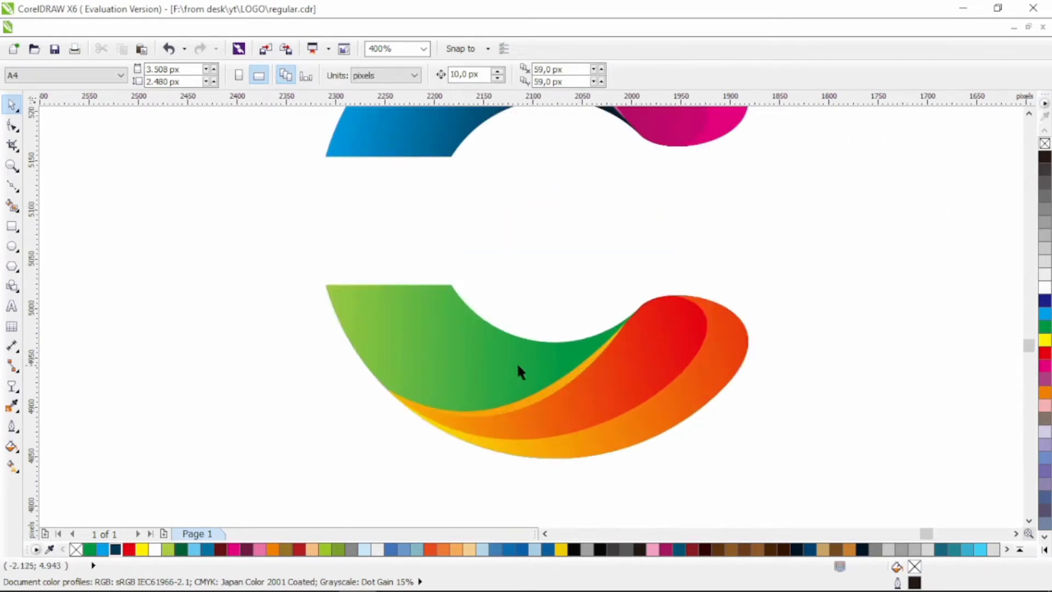
left_click(12, 186)
left_click(358, 395)
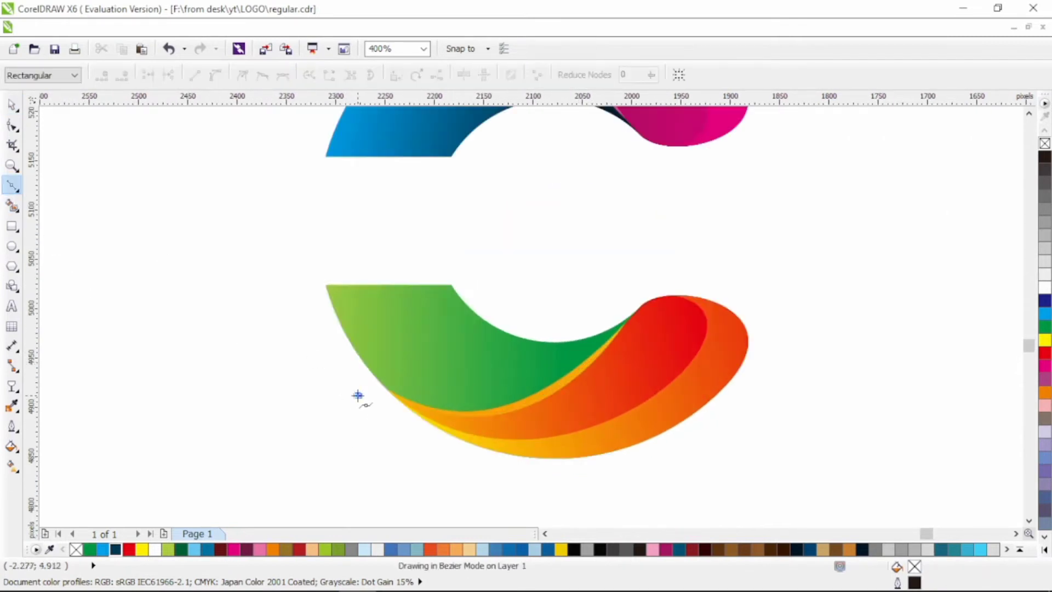
left_click(590, 247)
left_click(790, 254)
left_click(745, 404)
left_click(573, 465)
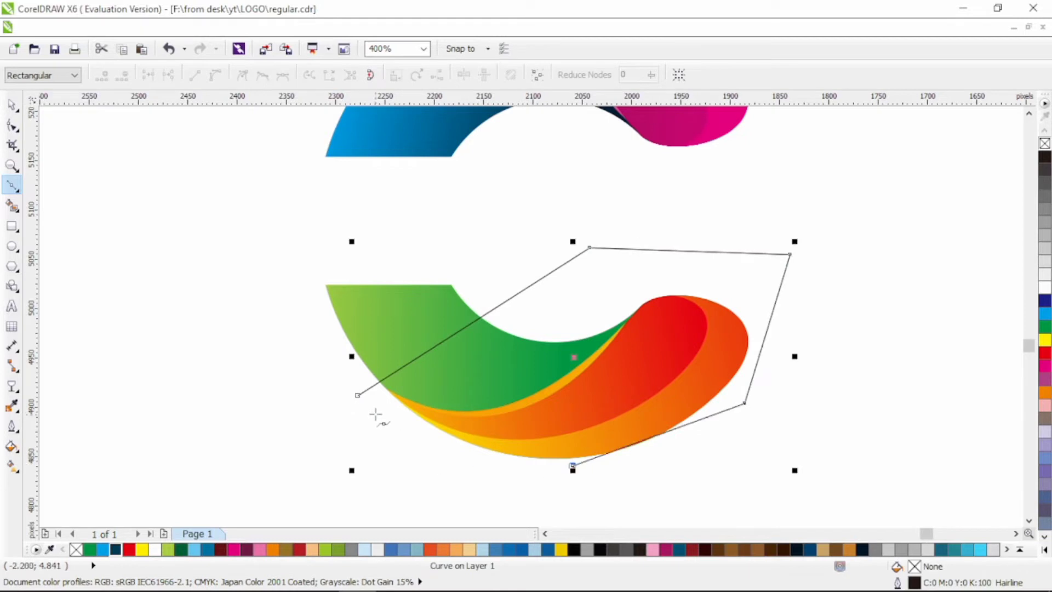
left_click(358, 395)
Step: Bend the outline's diagonal edge along the green piece's lower edge and bow the edge under the thin tip outward
key("F10")
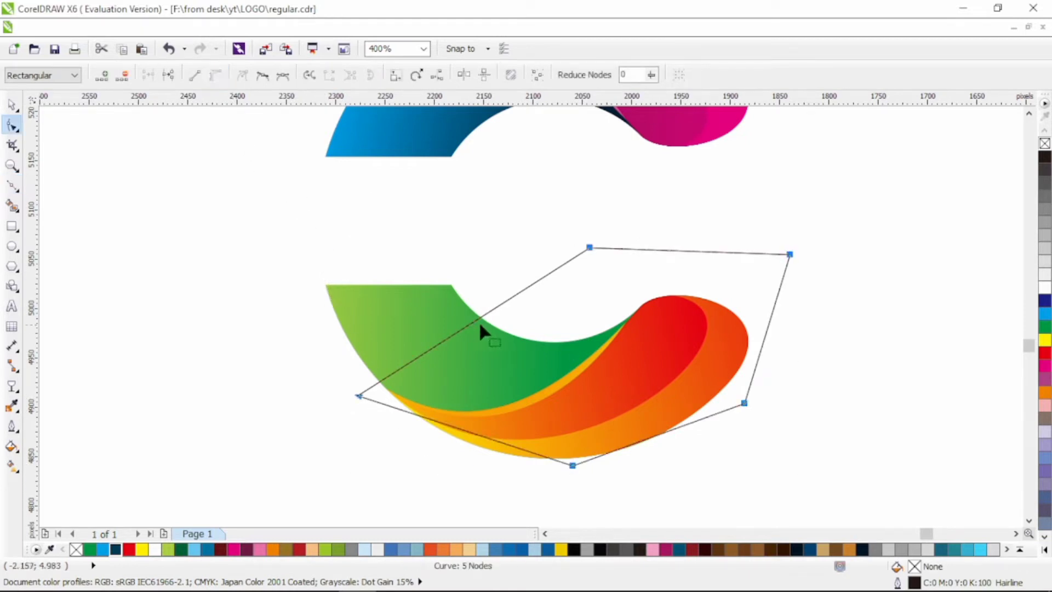
left_click_drag(483, 325, 504, 381)
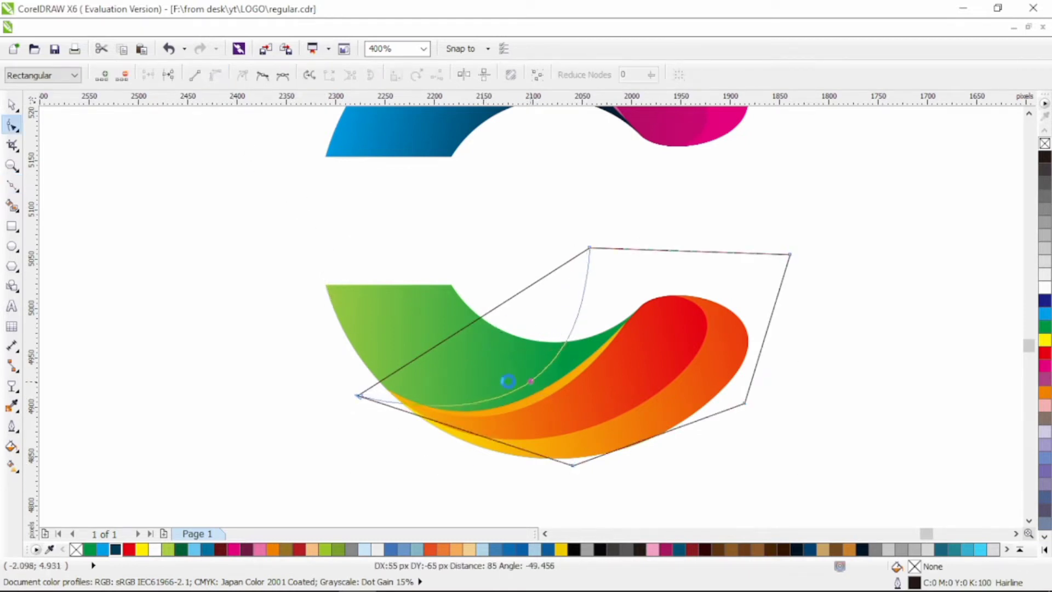
left_click(357, 397)
left_click_drag(357, 396, 365, 380)
left_click_drag(438, 404, 399, 452)
left_click_drag(501, 411, 499, 441)
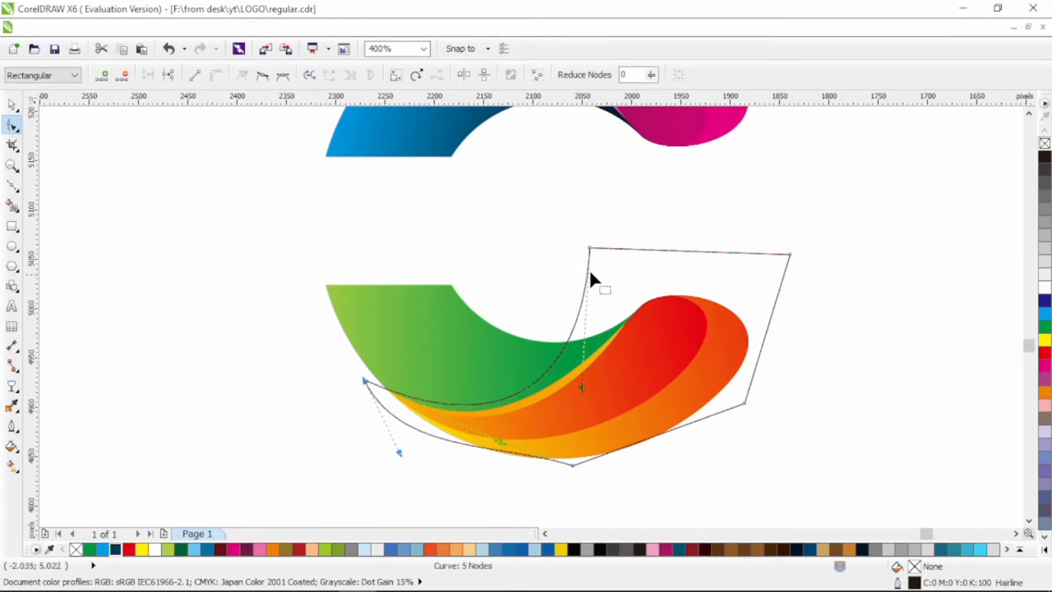
Step: Shift the outline's upper inner corner toward the red crescent and adjust the curve handles so the edge leaves a narrow green overlap
left_click_drag(589, 247, 617, 240)
left_click_drag(608, 390, 585, 371)
left_click_drag(617, 241, 634, 246)
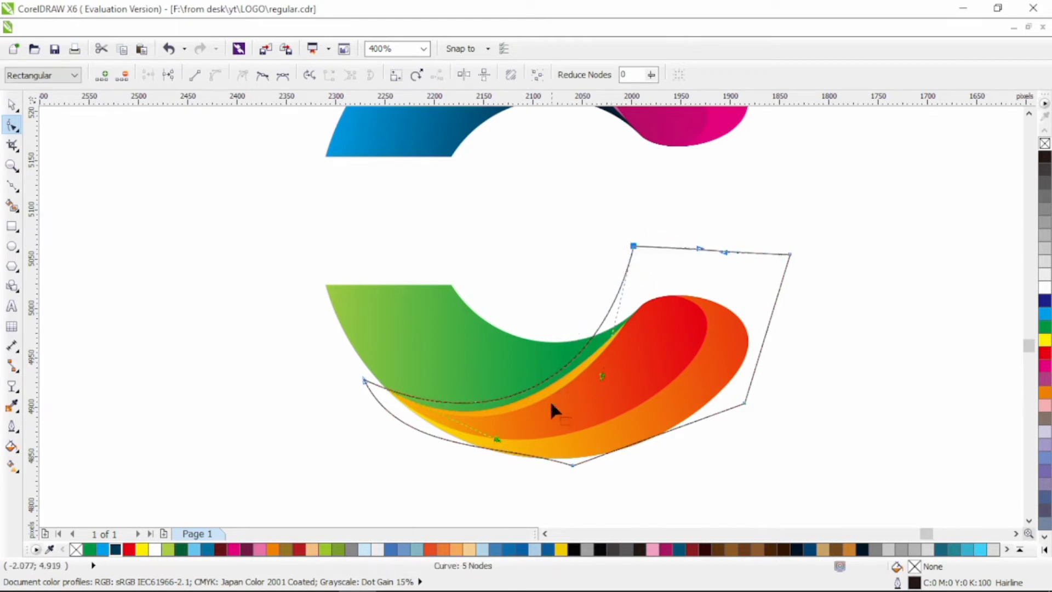
left_click_drag(500, 442, 484, 443)
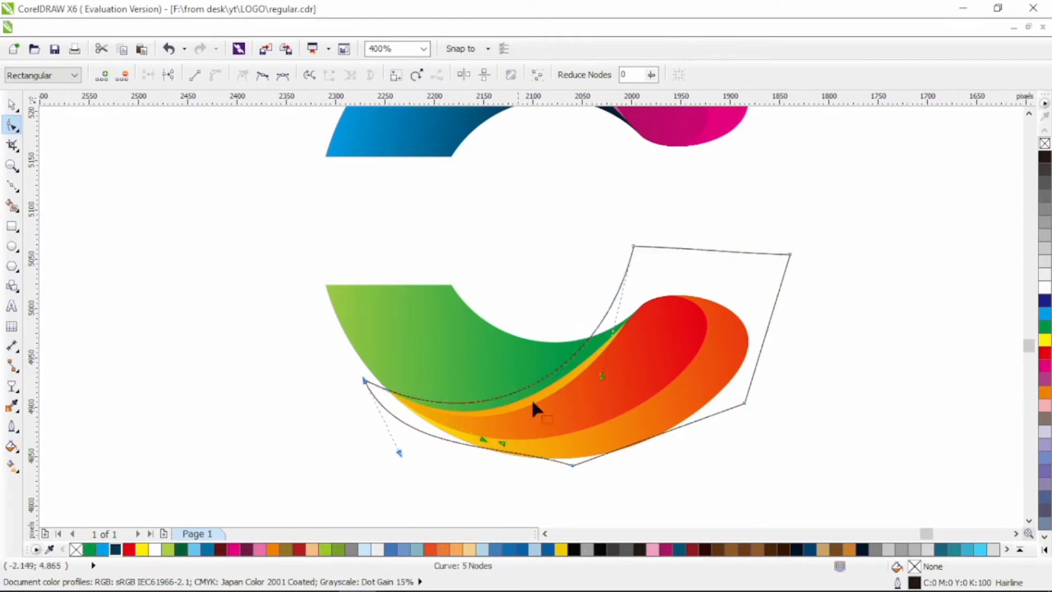
left_click_drag(633, 246, 629, 244)
Step: Intersect the curved outline with the green piece and fill the overlap with dark green C93 M49 Y100 K15
left_click(11, 104)
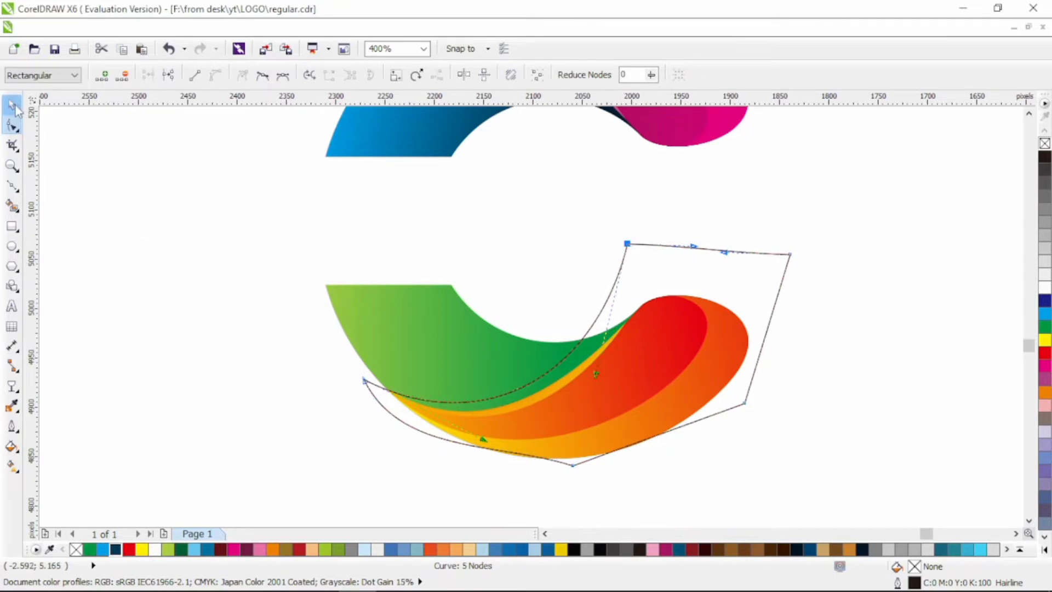
left_click(411, 311, "shift")
left_click(516, 75)
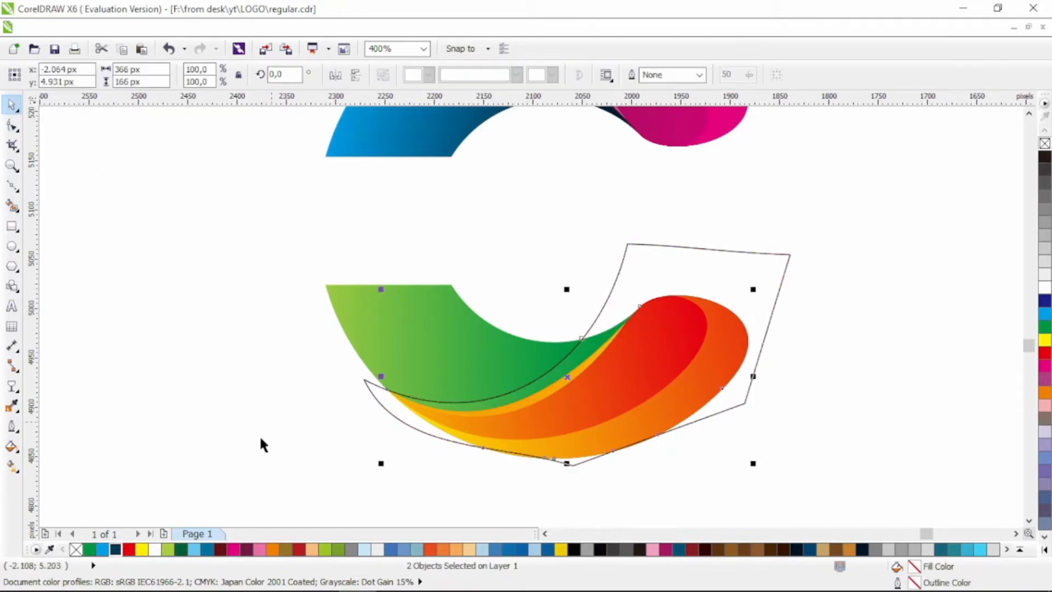
left_click(180, 548)
Step: Delete the curved helper outline and apply a linear transparency at about 97° to the dark green overlap
left_click(671, 262)
key("Delete")
left_click(582, 348)
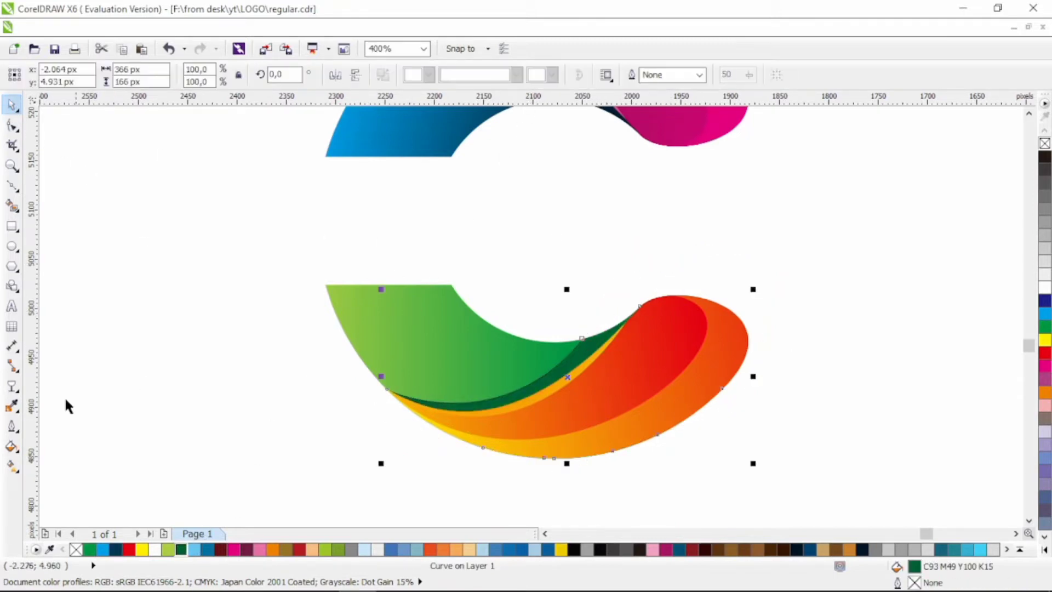
left_click(12, 386)
left_click_drag(592, 449, 459, 353)
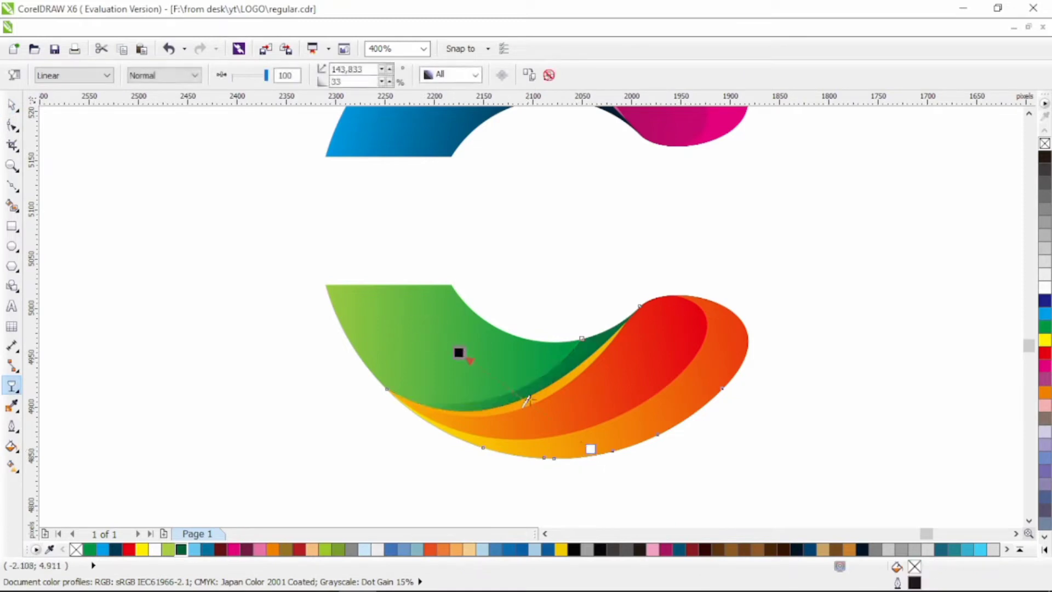
left_click(12, 104)
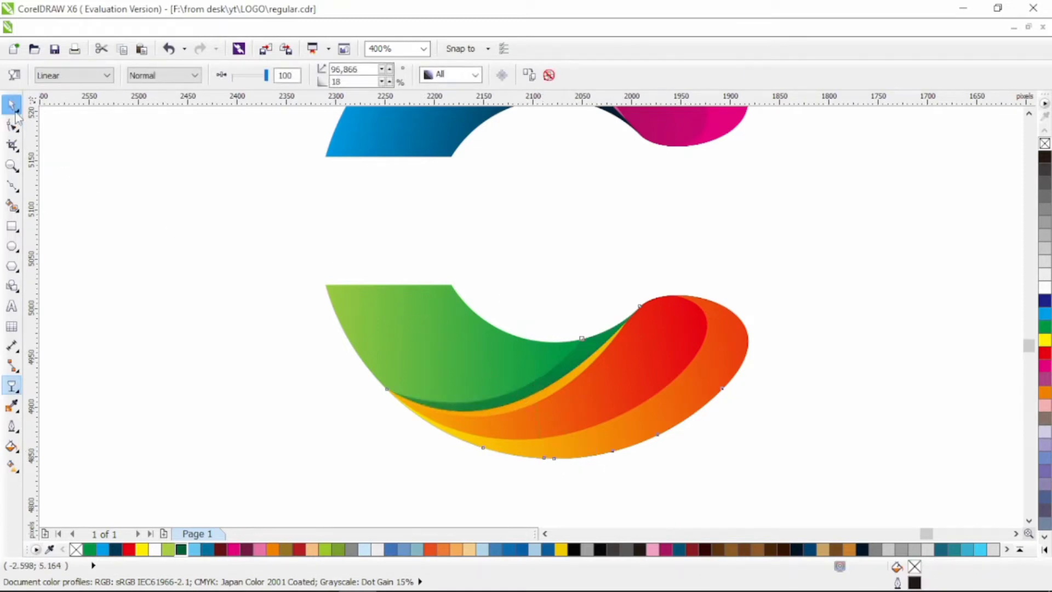
left_click(396, 277)
scroll(396, 276, "down", 1)
scroll(499, 290, "up", 3)
key("super")
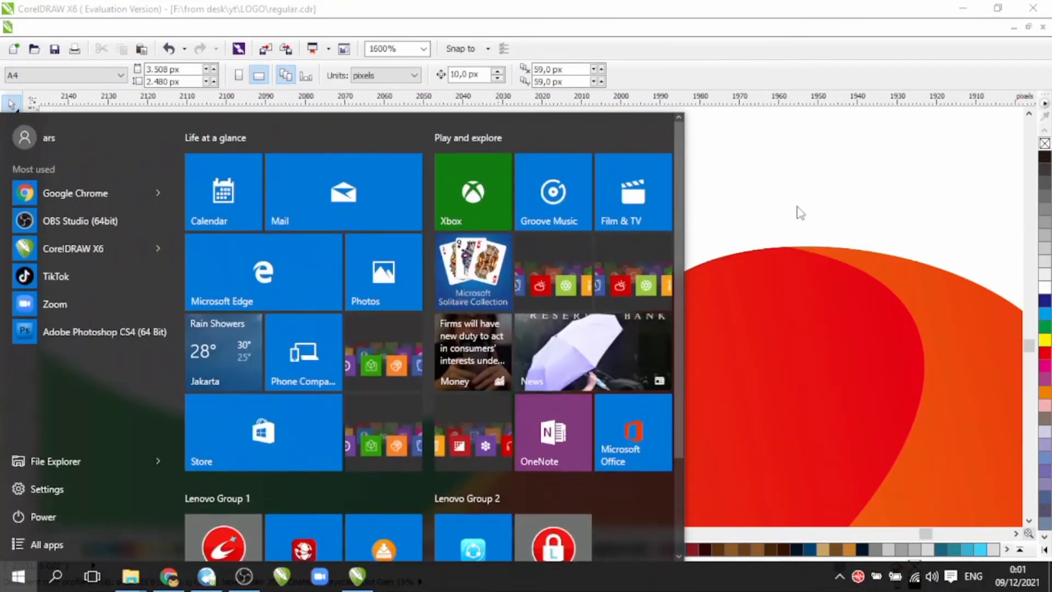
left_click(905, 157)
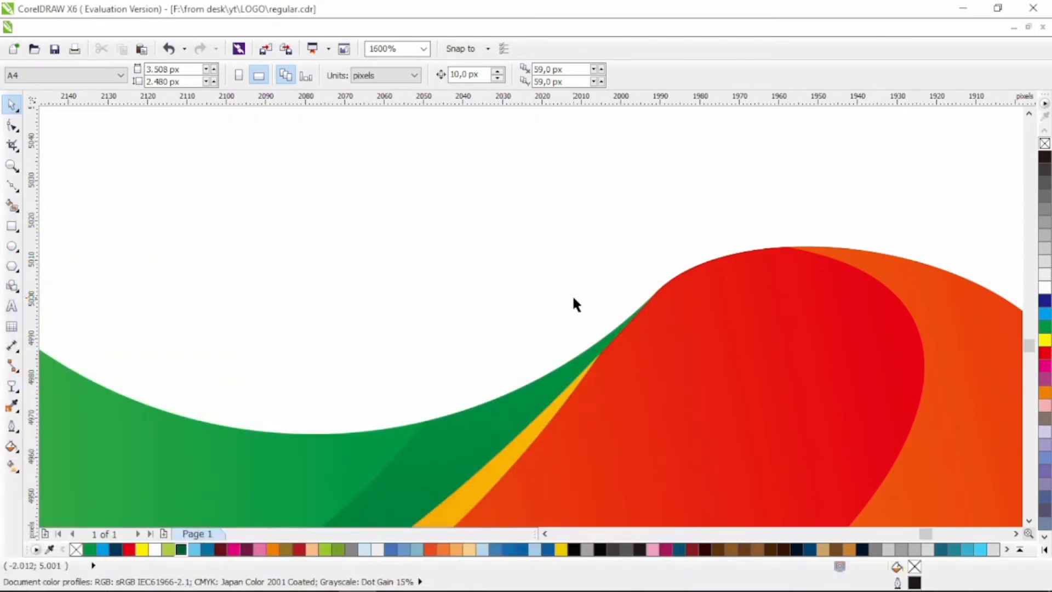
scroll(573, 299, "down", 2)
scroll(507, 274, "down", 1)
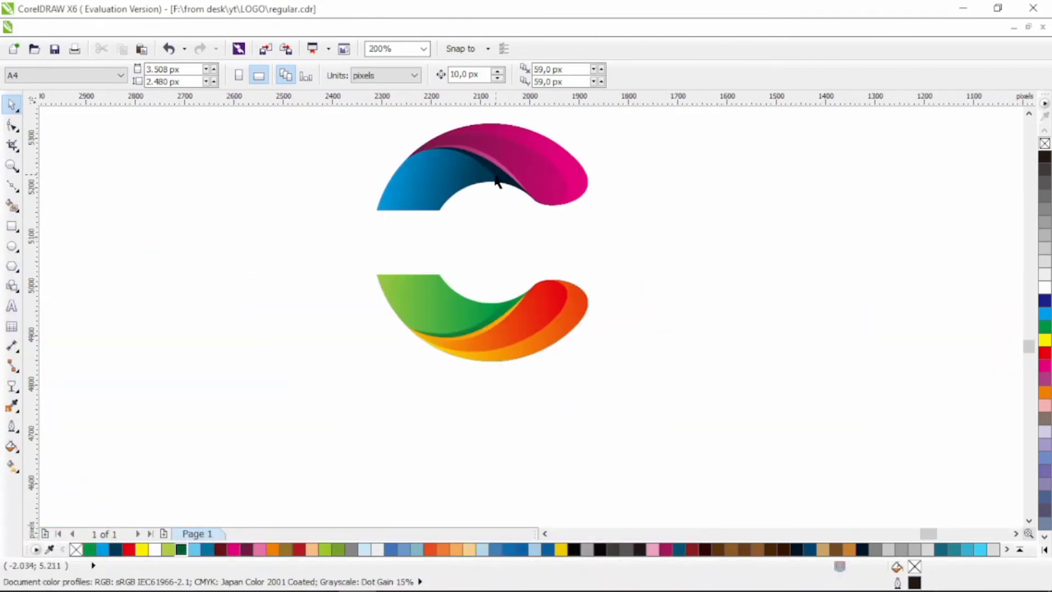
Step: Apply a linear transparency at about 227° to the dark blue overlap, fading toward the blue piece's lower inner corner
scroll(503, 165, "up", 1)
left_click(482, 209)
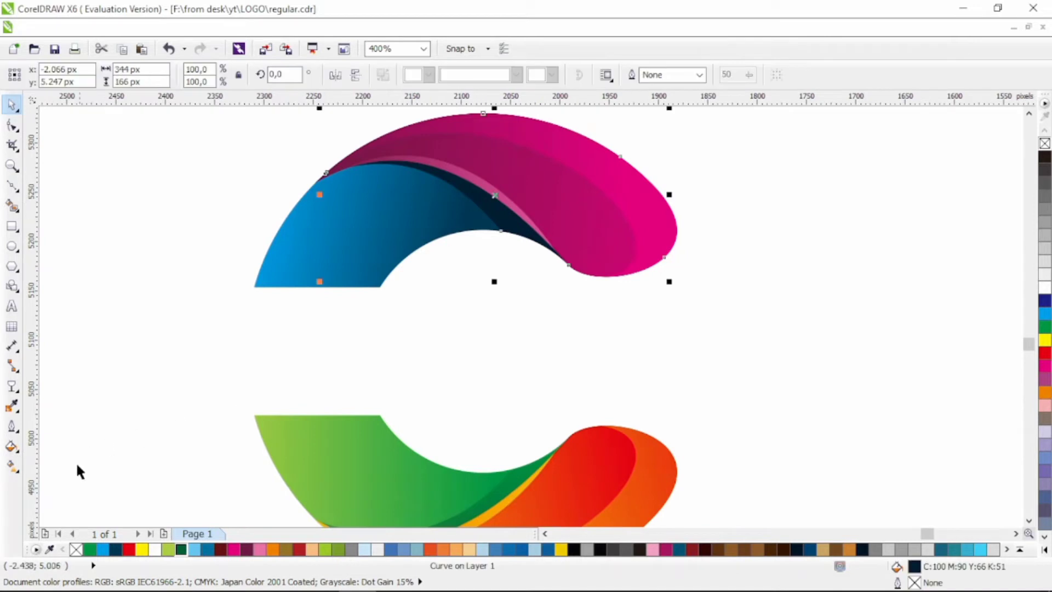
left_click(12, 386)
left_click_drag(530, 123, 378, 284)
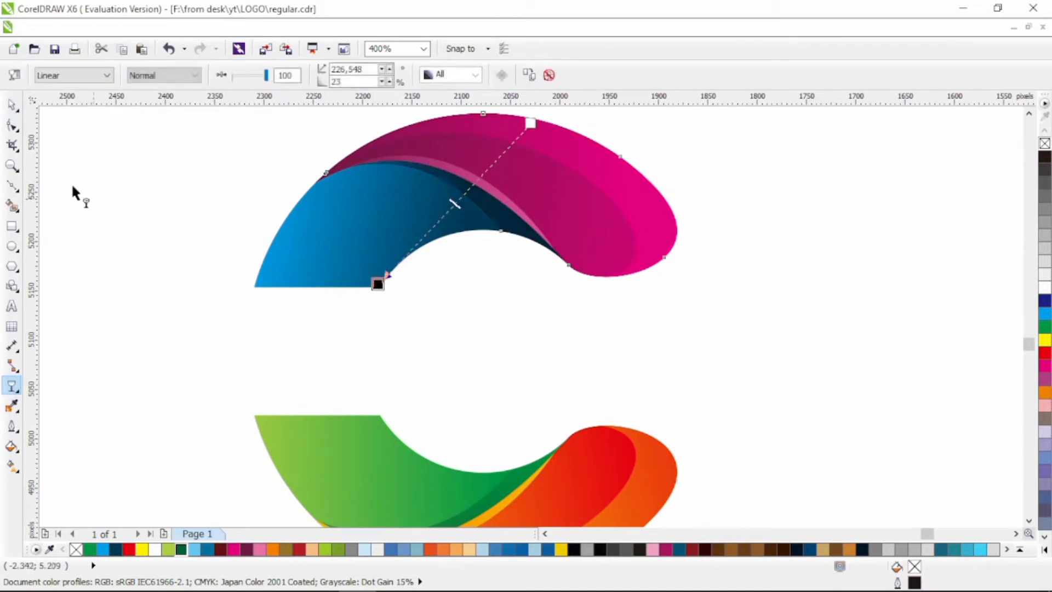
left_click(12, 106)
left_click(260, 203)
Step: Draw a rectangle of about 146 x 15 px across the blue piece's outer edge and round its ends to 7 px
scroll(394, 262, "down", 1)
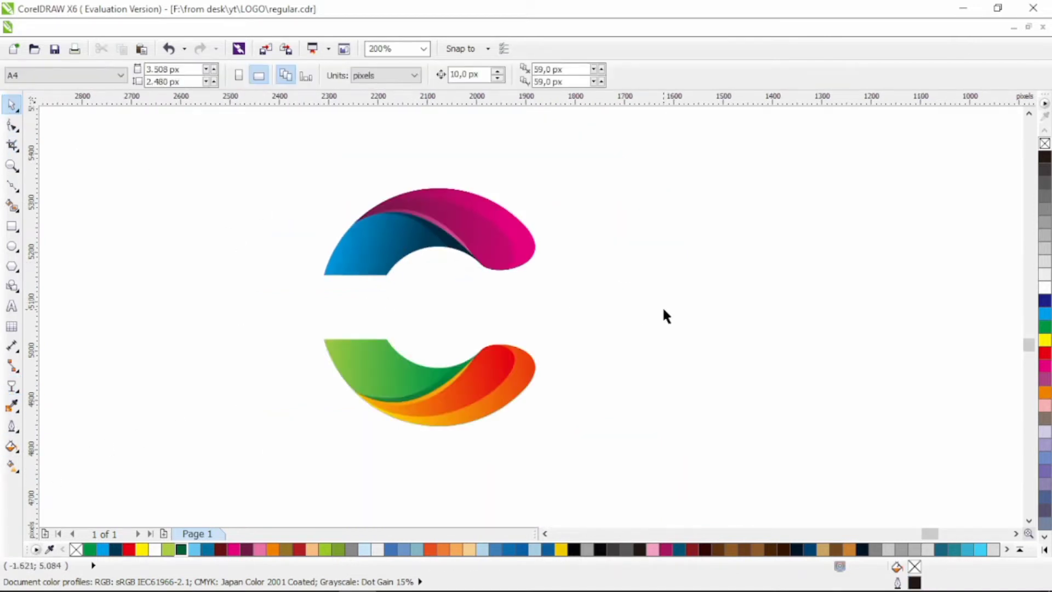
scroll(295, 266, "up", 1)
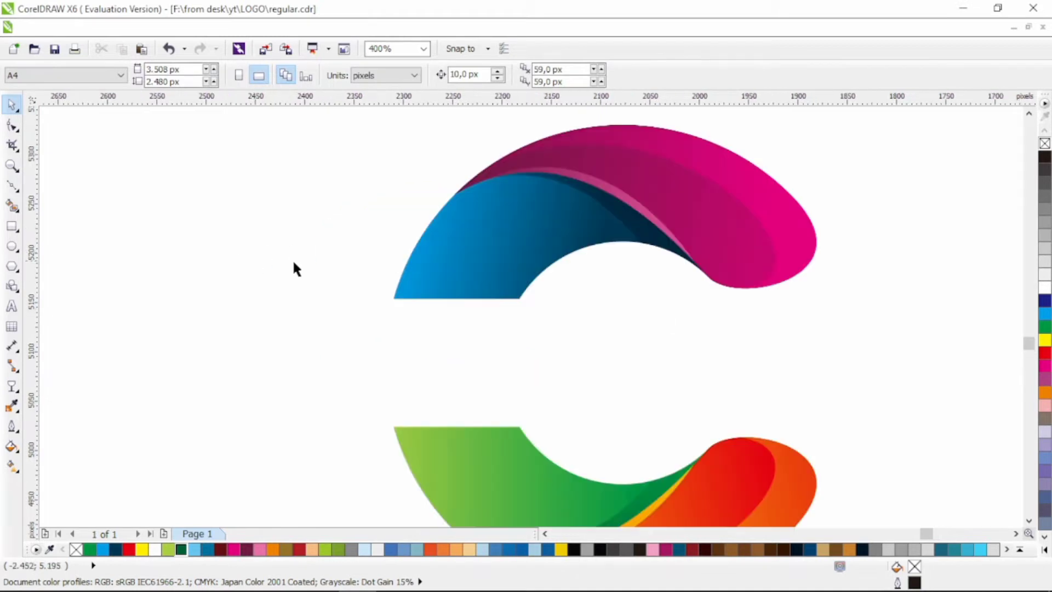
left_click(12, 226)
left_click_drag(304, 264, 448, 278)
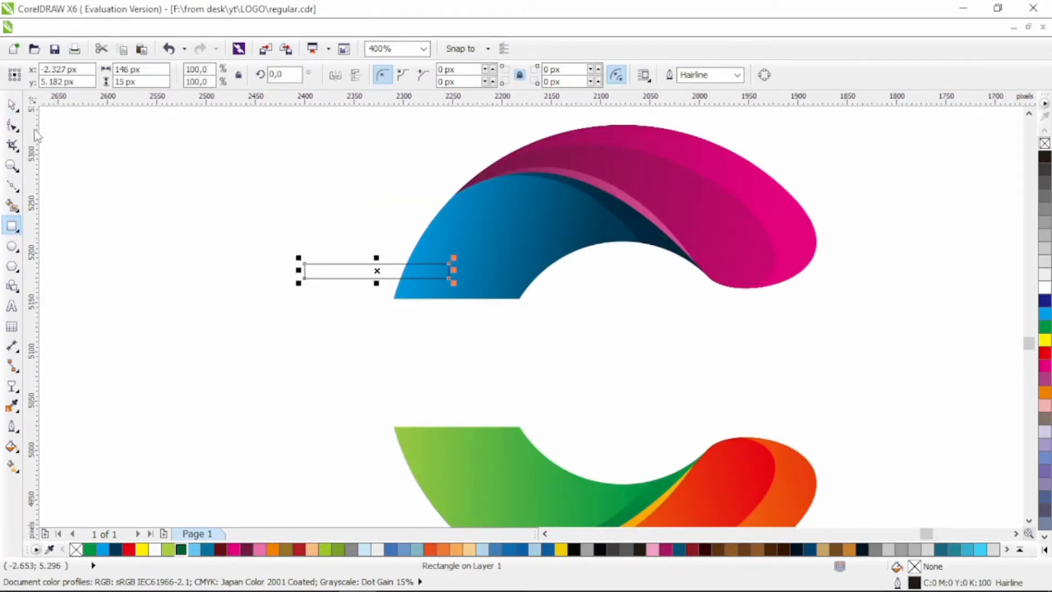
key("F10")
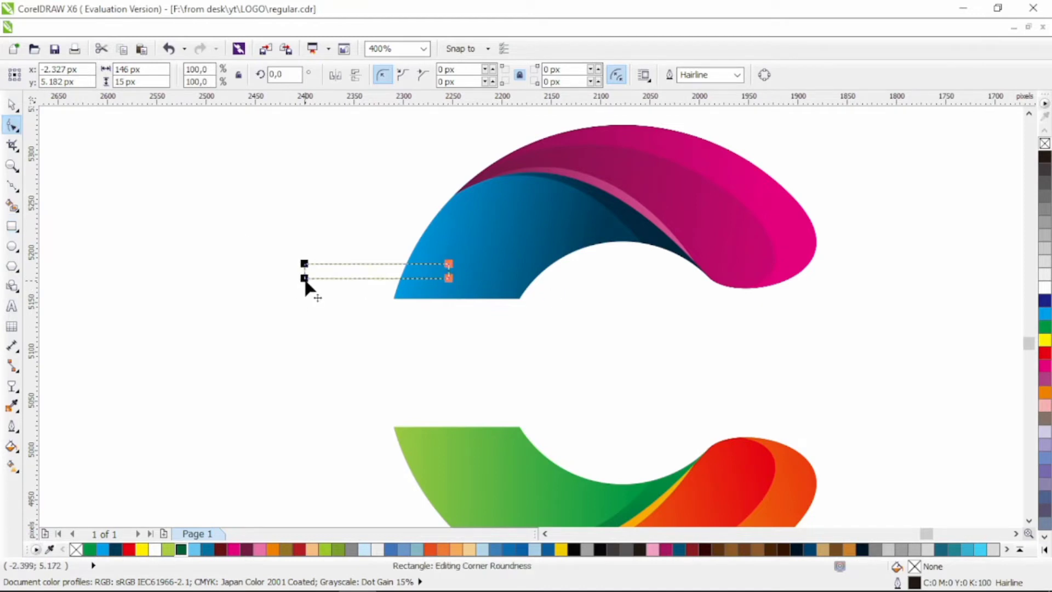
left_click_drag(304, 279, 417, 280)
Step: Duplicate the rounded bar directly below itself and enlarge the pair to about 188 x 38 px, reaching the blue piece's flat edge
left_click(12, 104)
left_click_drag(337, 273, 340, 289)
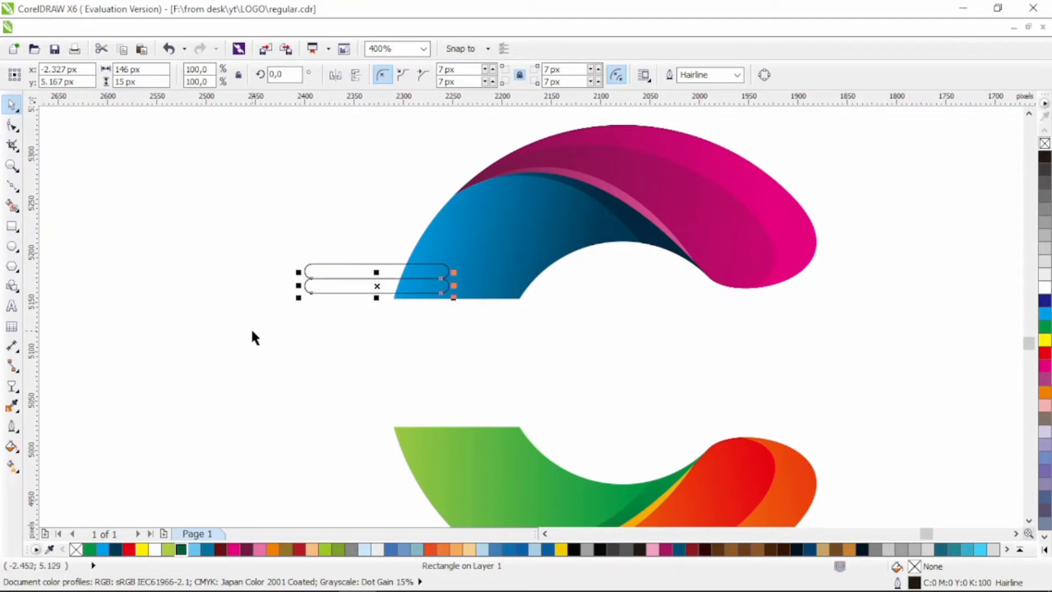
left_click(239, 327)
left_click_drag(271, 362, 526, 233)
left_click_drag(459, 301, 482, 308)
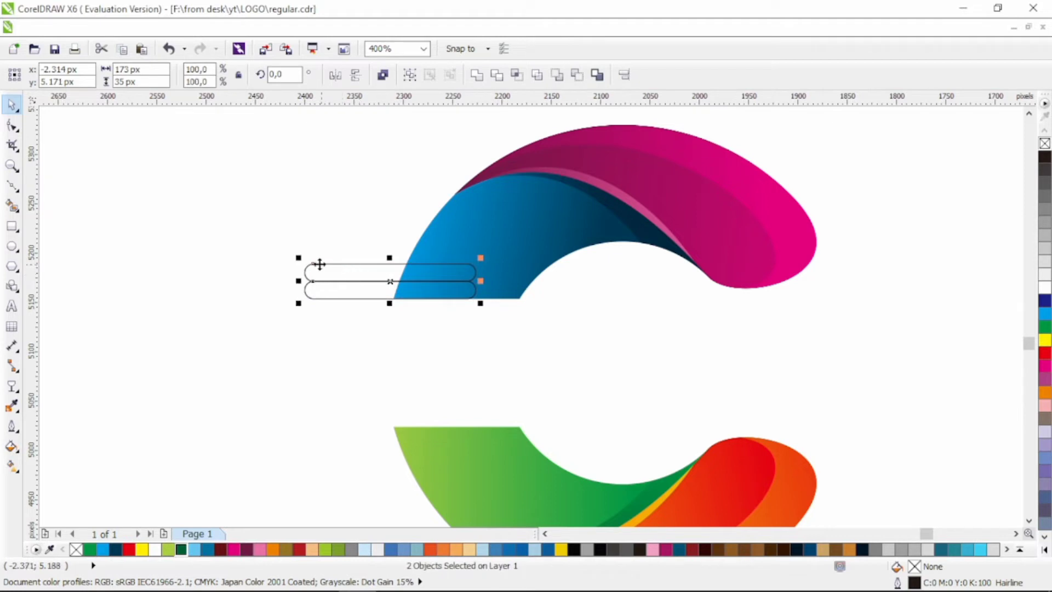
left_click_drag(299, 257, 284, 254)
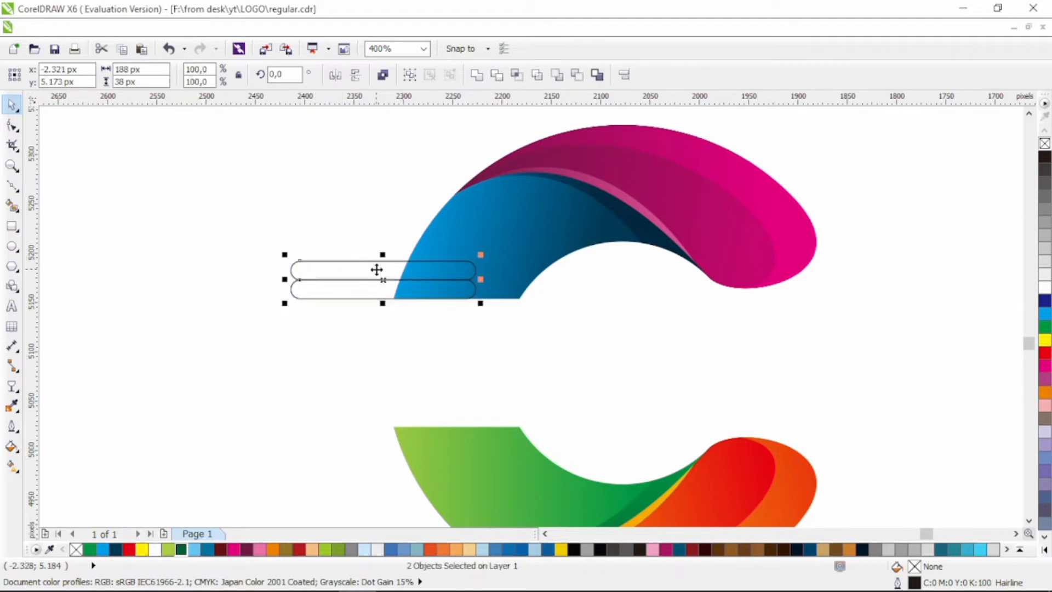
Step: Copy the pair of rounded bars straight down to align with the green piece's flat upper edge
scroll(376, 269, "down", 2)
left_click_drag(387, 234, 364, 376)
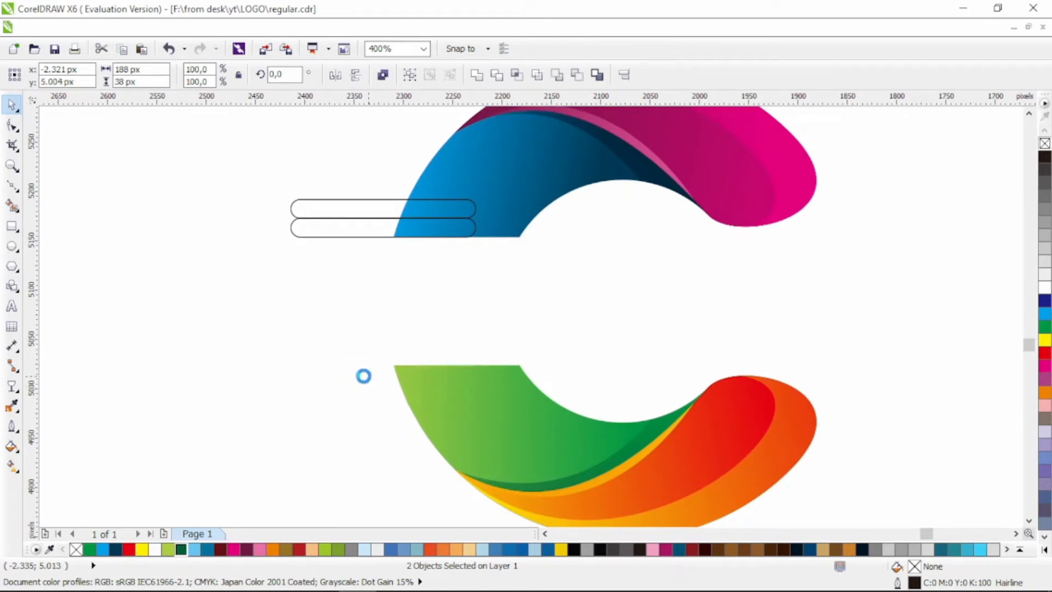
left_click(448, 323)
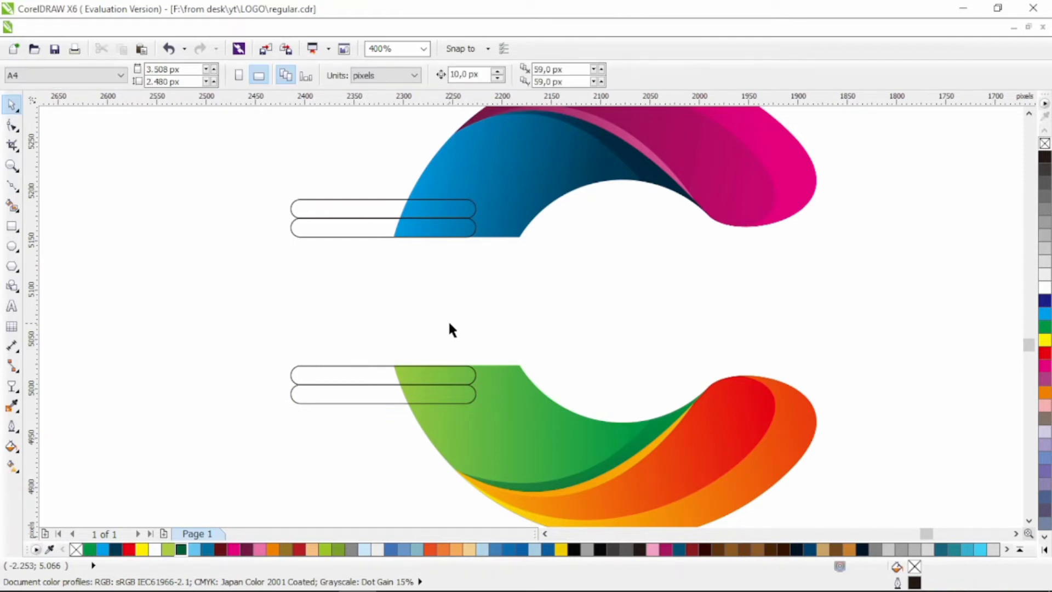
Step: Weld the lower bar of the top pair to the blue piece and the upper bar of the bottom pair to the green piece
left_click(335, 229)
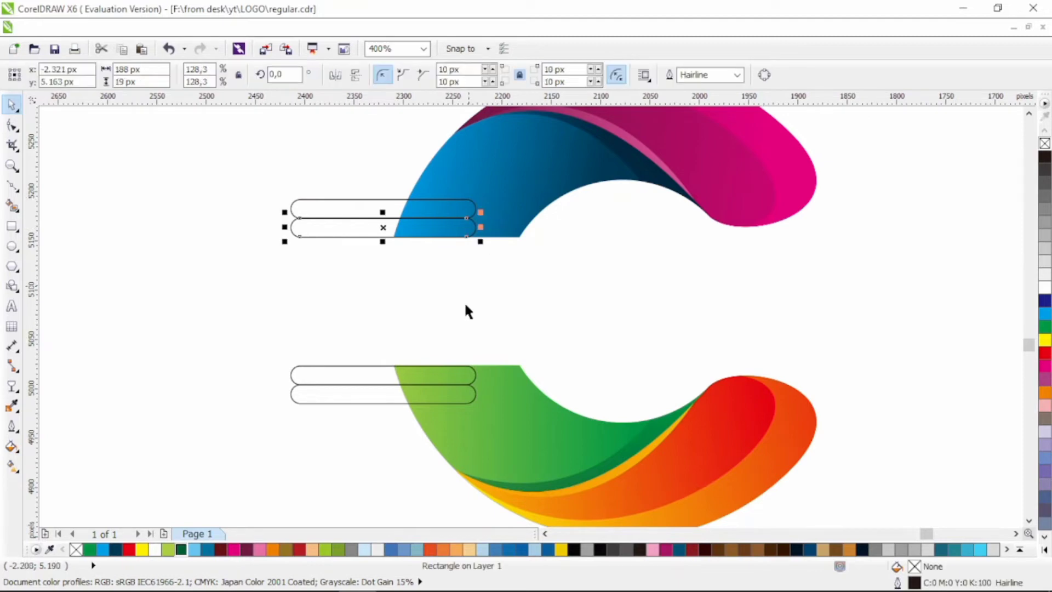
left_click(505, 189, "shift")
left_click(474, 82)
left_click(411, 370)
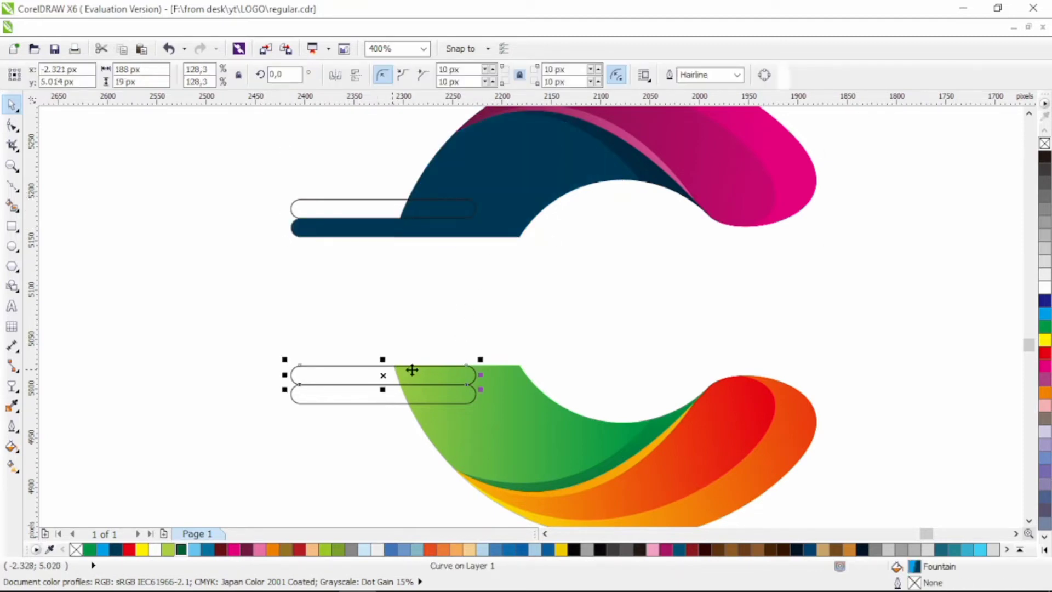
left_click(513, 366, "shift")
left_click(477, 75)
Step: Reposition the welded blue piece's linear gradient at 180°, with its light blue end near the base of the extending bar
left_click(513, 160)
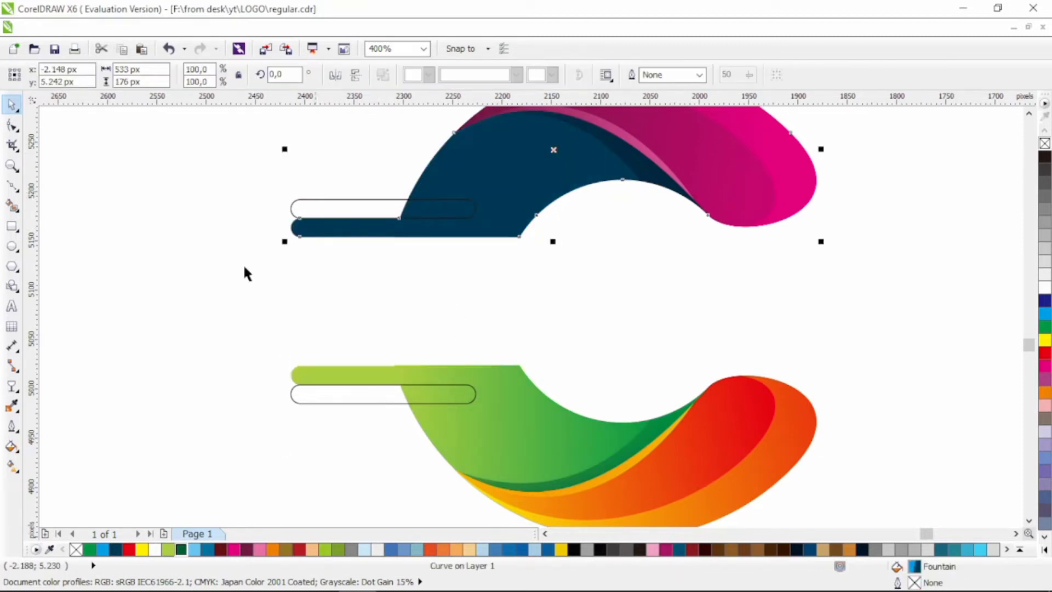
left_click(12, 465)
left_click_drag(419, 207, 412, 202)
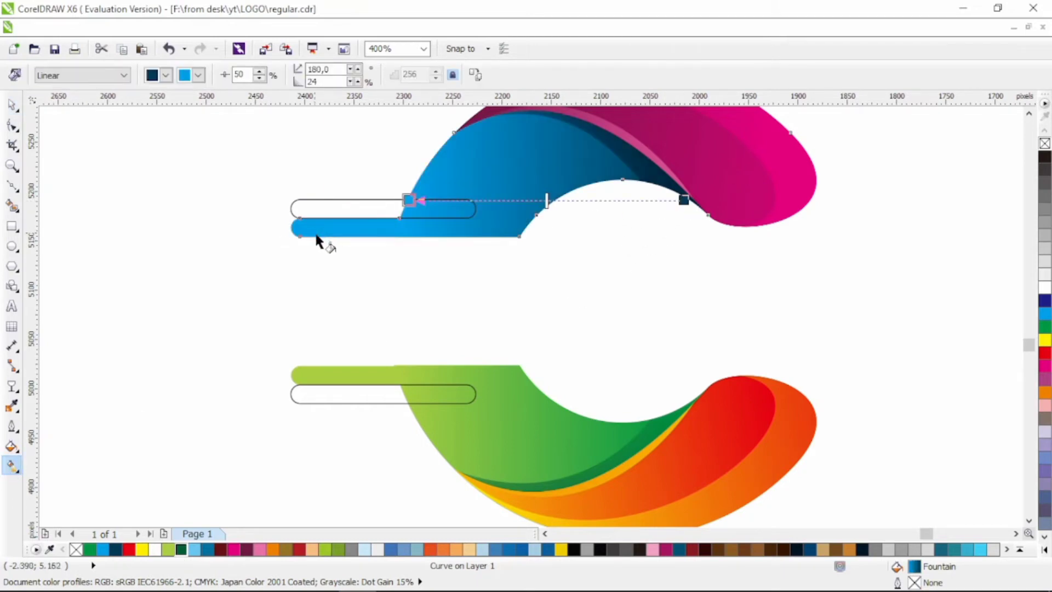
left_click(516, 387)
left_click(12, 106)
left_click(356, 296)
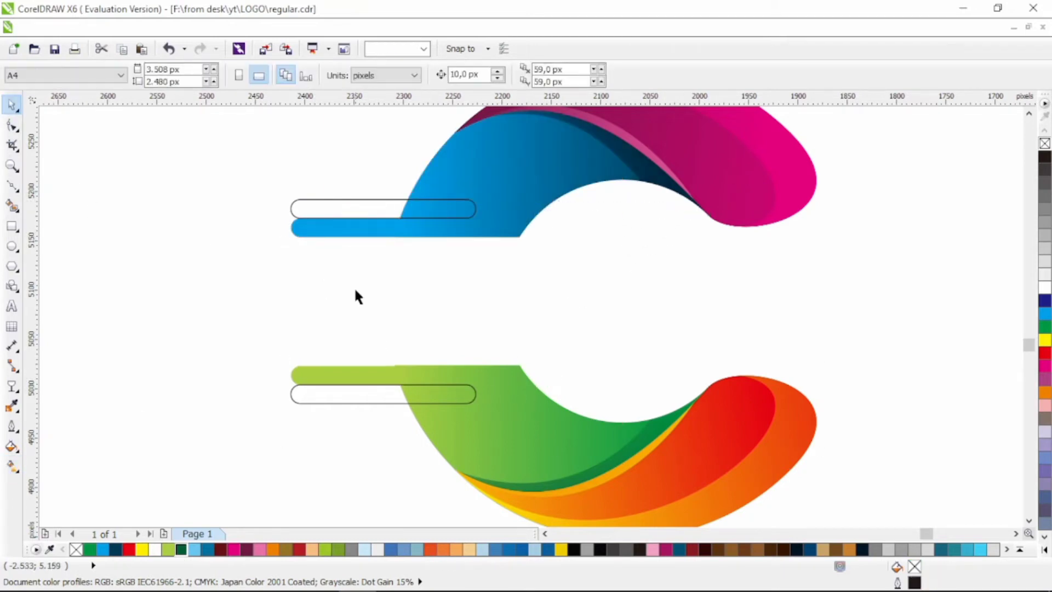
Step: Trim the blue and green pieces with their remaining outlined bars to cut rounded notches
left_click(363, 207)
left_click(455, 167, "shift")
left_click(496, 75)
left_click(438, 398)
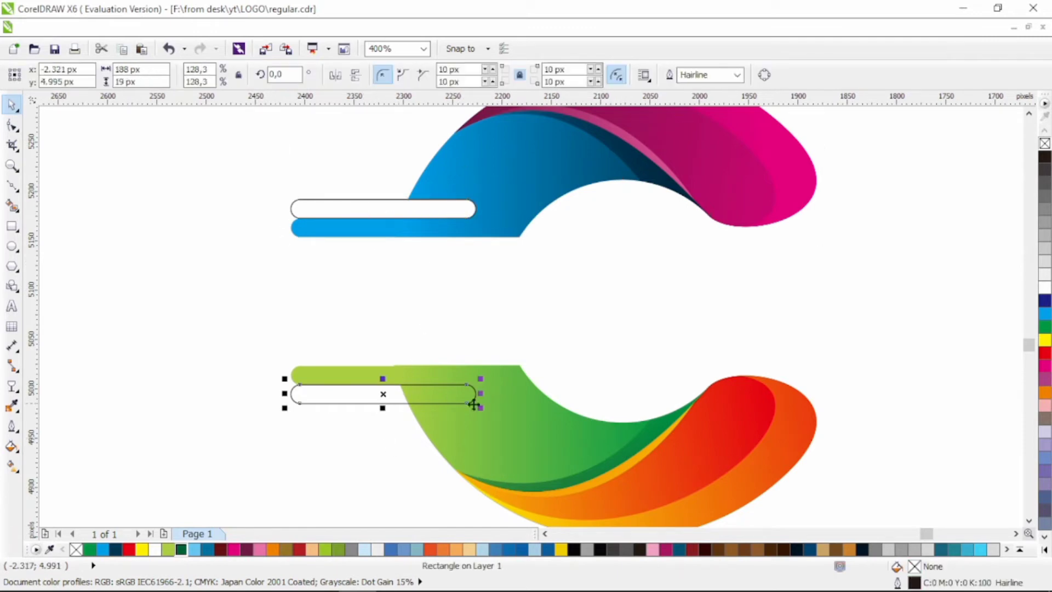
left_click(495, 387, "shift")
left_click(495, 74)
left_click(575, 241)
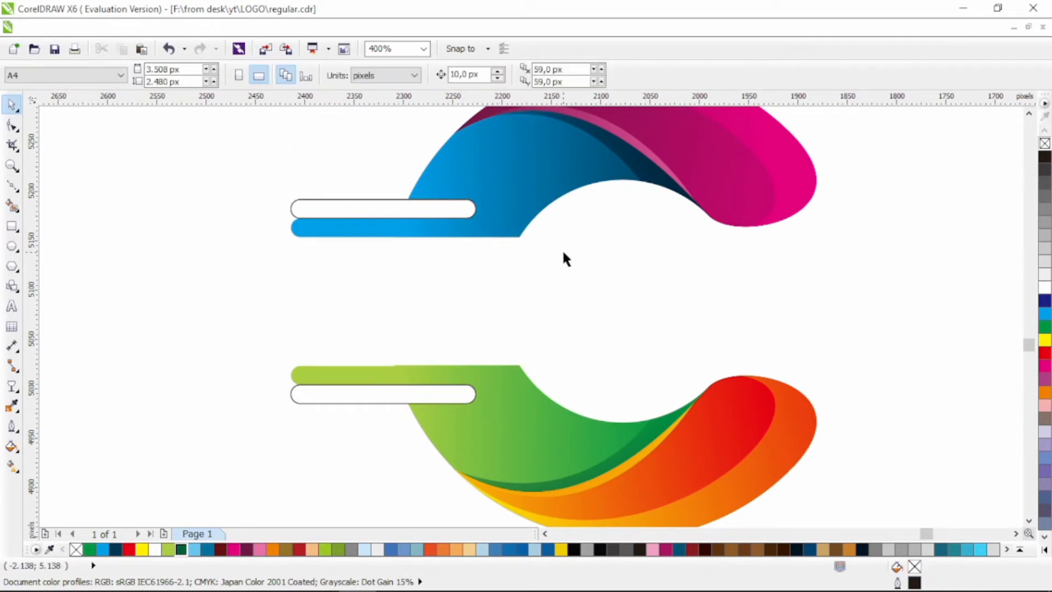
Step: Move the upper outlined bar into the gap below the blue piece and shorten it from its outer end
left_click_drag(418, 212, 418, 256)
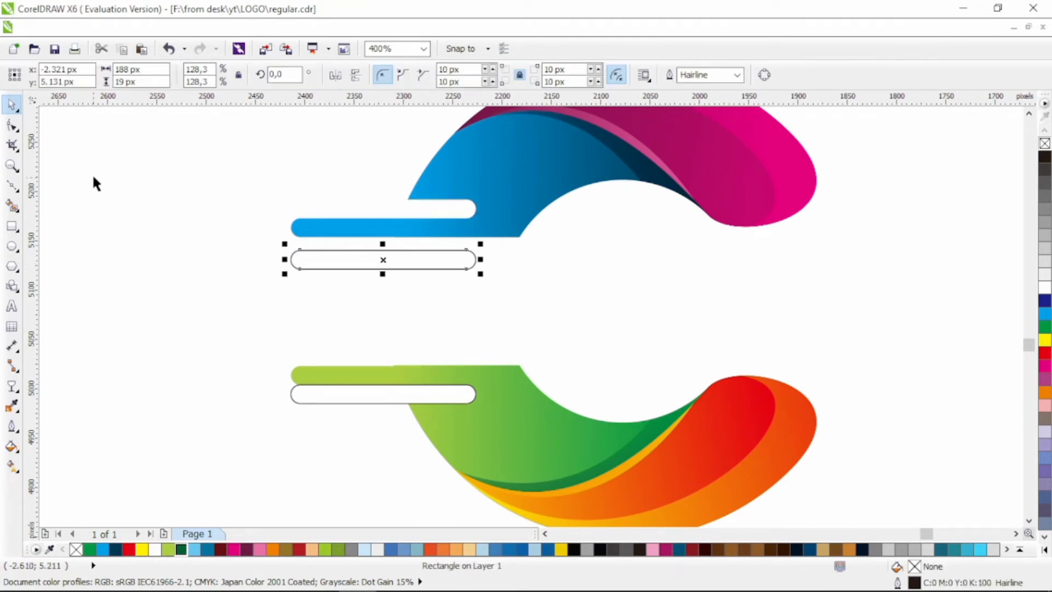
left_click(12, 127)
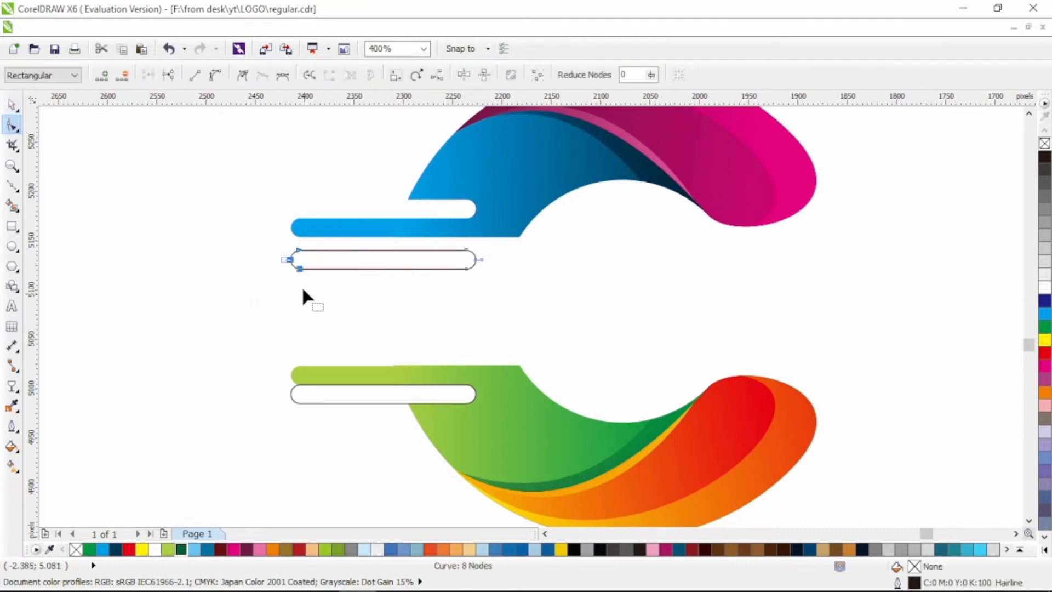
left_click_drag(314, 268, 361, 298)
Step: Place two staggered copies of the shortened bar in the gap and lengthen the middle one outward, away from the C's opening
key("space")
right_click(423, 332)
left_click(12, 125)
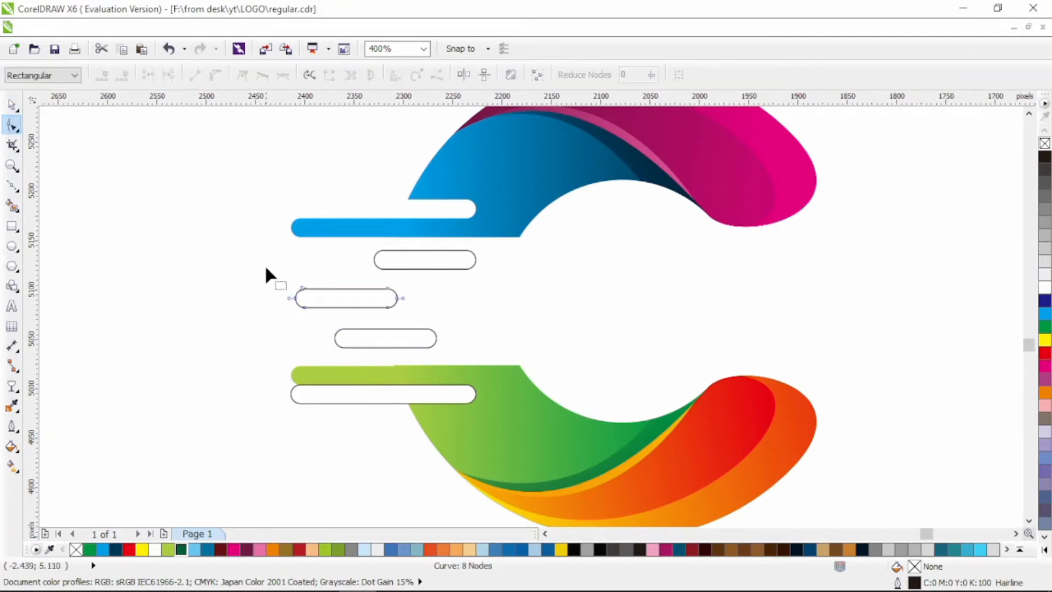
left_click_drag(266, 269, 258, 308)
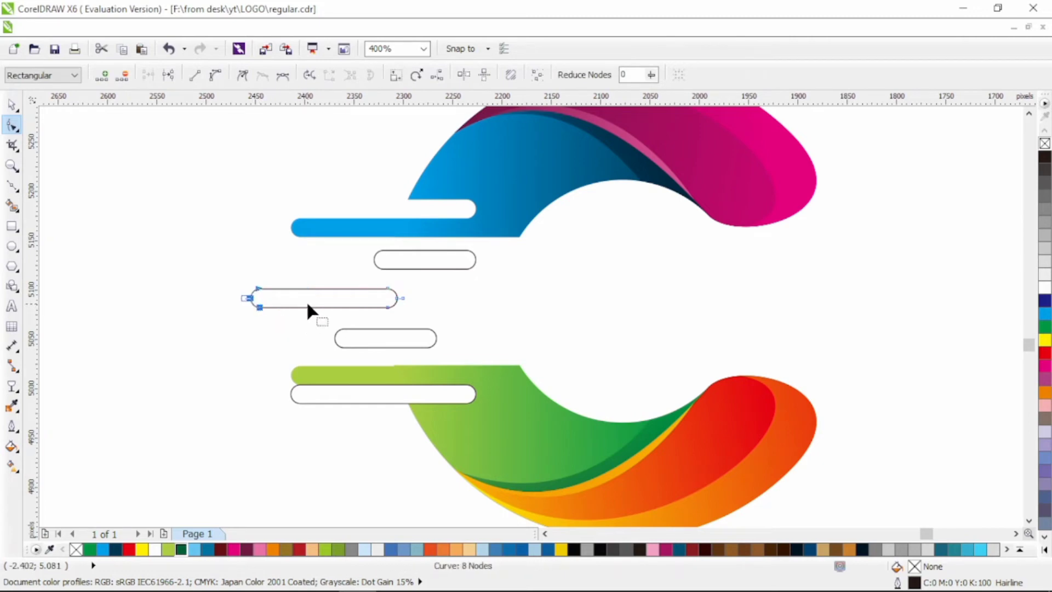
Step: Move the outlined bar from the green piece's notch onto the blue piece and shorten it
left_click(13, 105)
left_click(144, 152)
scroll(398, 259, "right", 1)
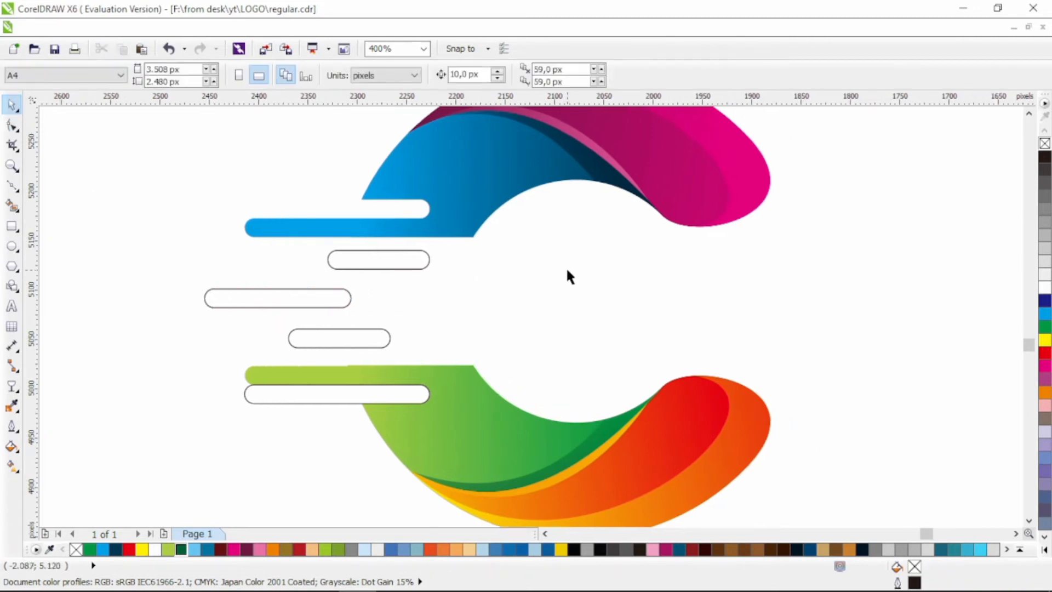
left_click_drag(368, 377, 463, 155)
key("space")
left_click_drag(316, 188, 515, 160)
key("space")
Step: Place a copy of the shortened bar beside it, closer to the blue piece's outer edge, and shorten it to about 34 px wide
left_click_drag(515, 160, 441, 151)
right_click(436, 150)
left_click(12, 127)
key("space")
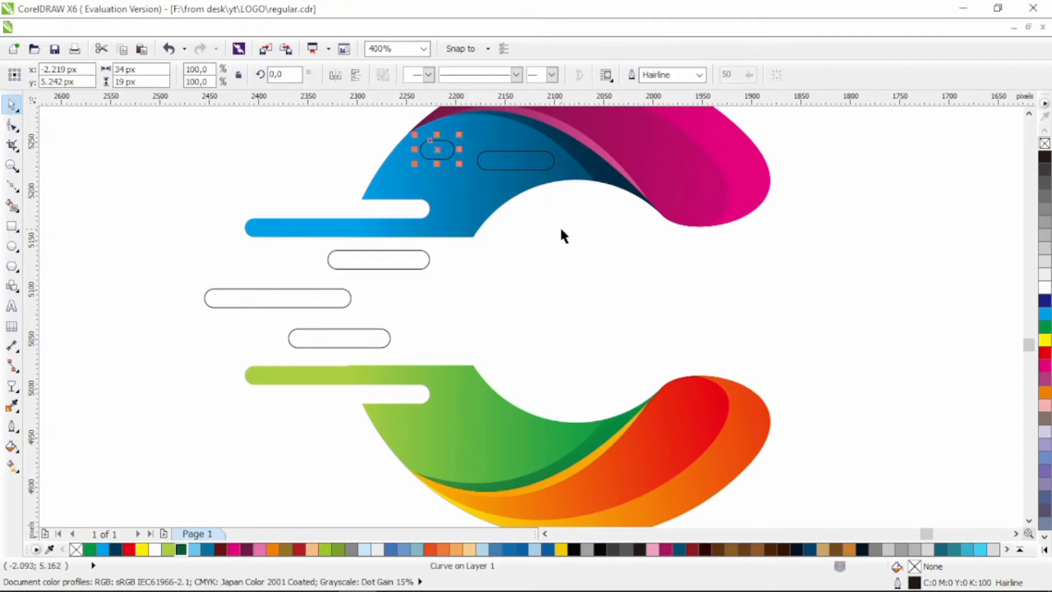
Step: Copy both small bars onto the green piece in swapped order, with the longer one nearer the outer edge
scroll(561, 231, "down", 3)
scroll(553, 209, "up", 1)
left_click_drag(510, 129, 462, 421)
left_click_drag(441, 127, 512, 412)
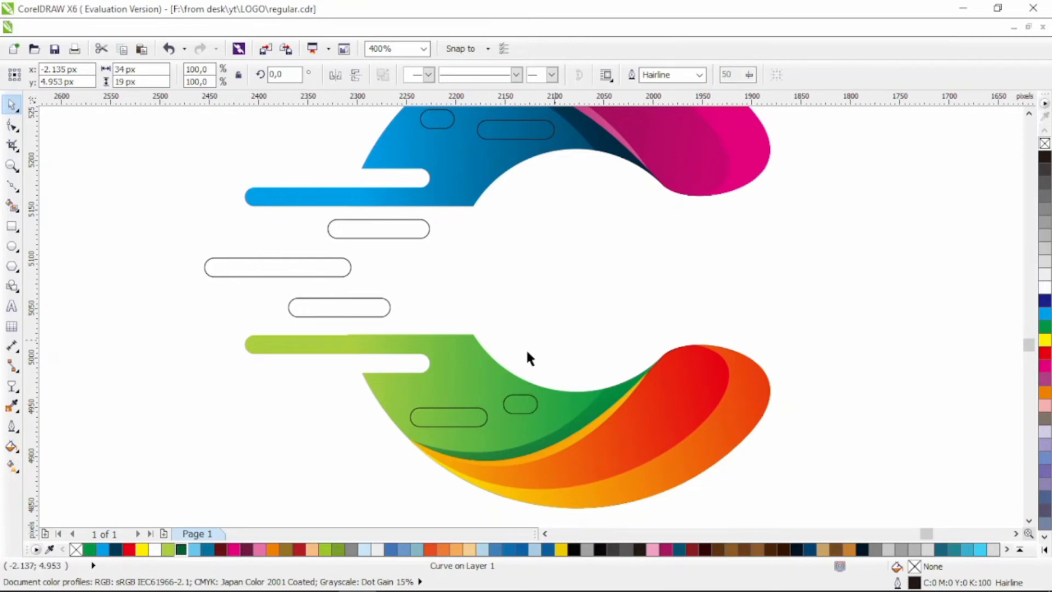
left_click(525, 347)
Step: Try to trim the blue piece with its two small outlined bars
scroll(528, 356, "down", 2)
left_click(527, 230)
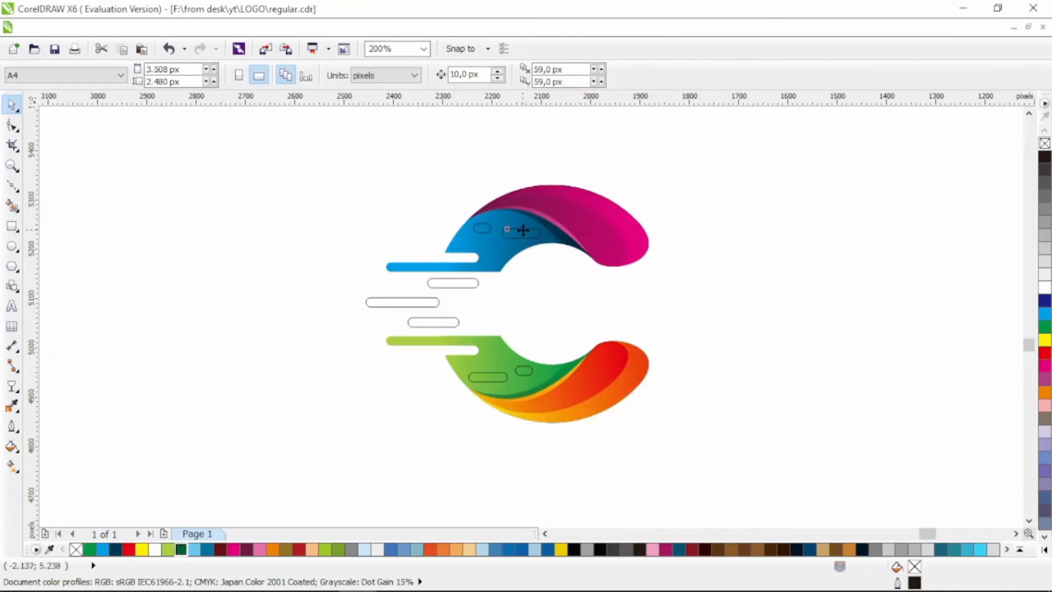
left_click(476, 228, "shift")
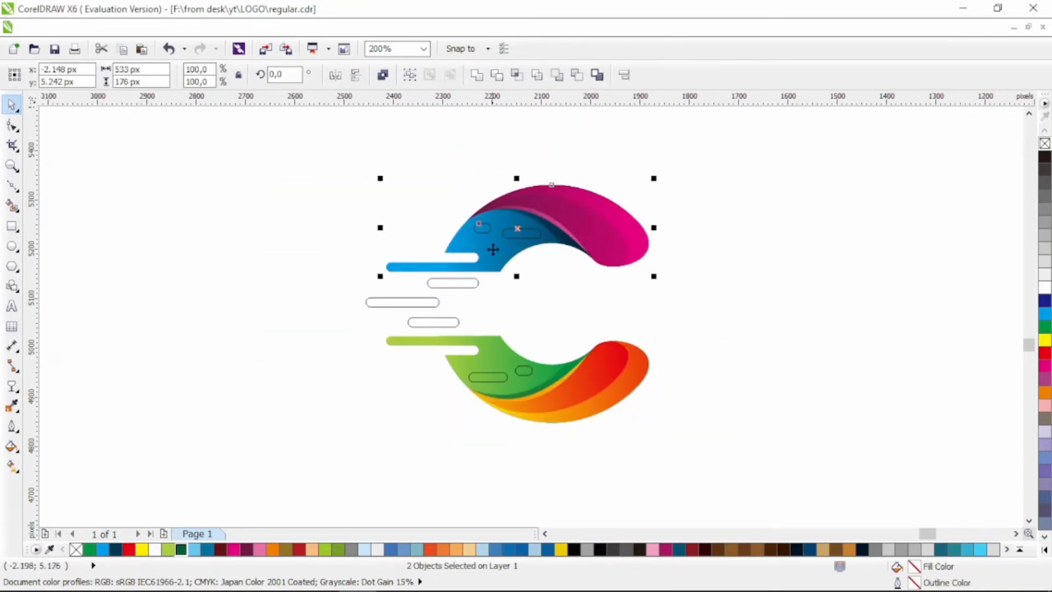
left_click(497, 75)
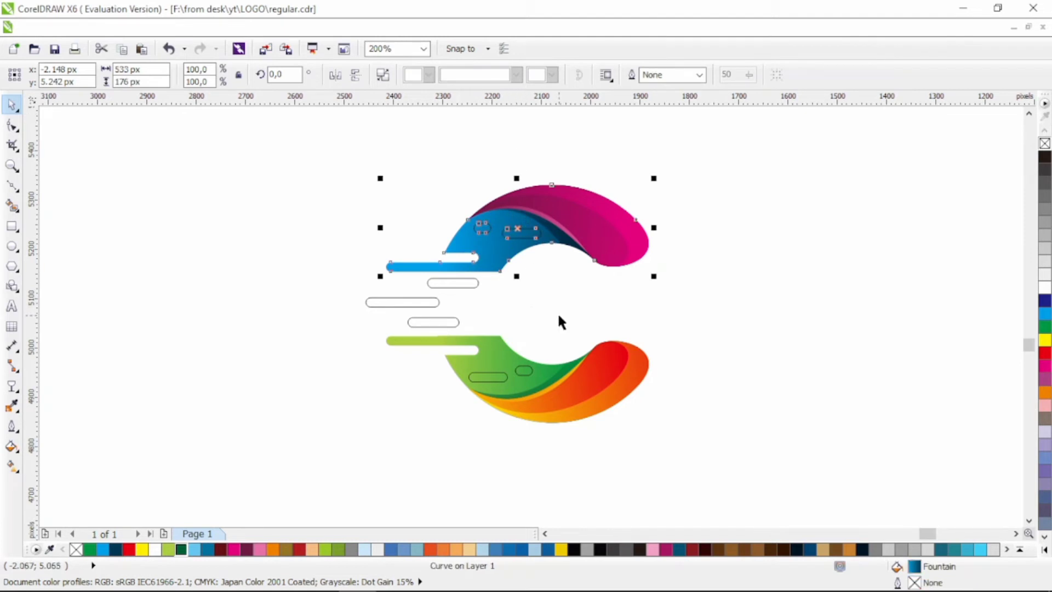
key("ctrl+z")
key("ctrl+z")
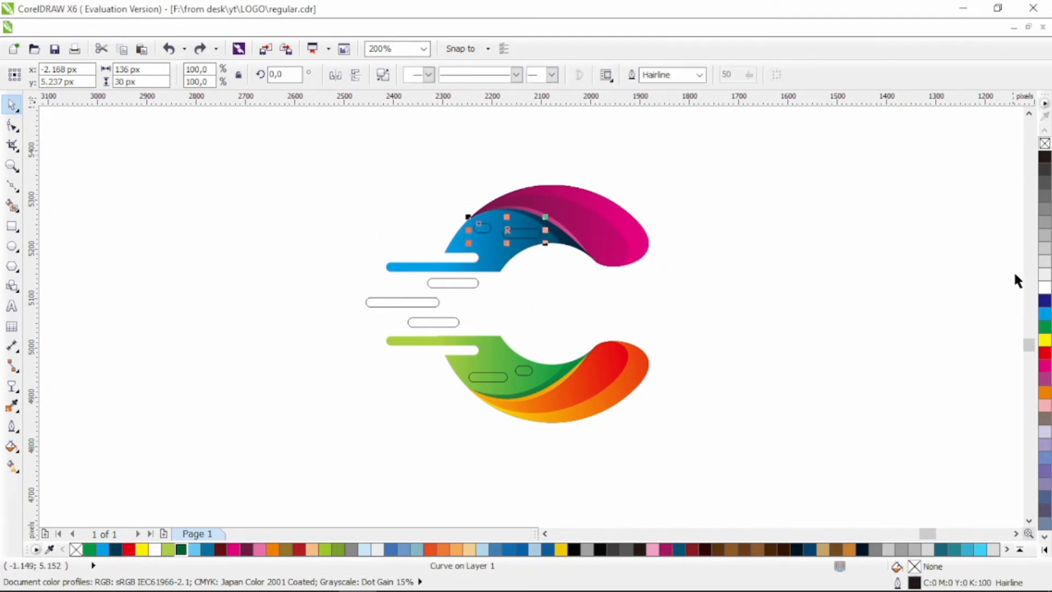
Step: Fill the small bars on the blue and green pieces with white and remove their outlines
left_click(1044, 286)
right_click(1044, 144)
left_click(717, 227)
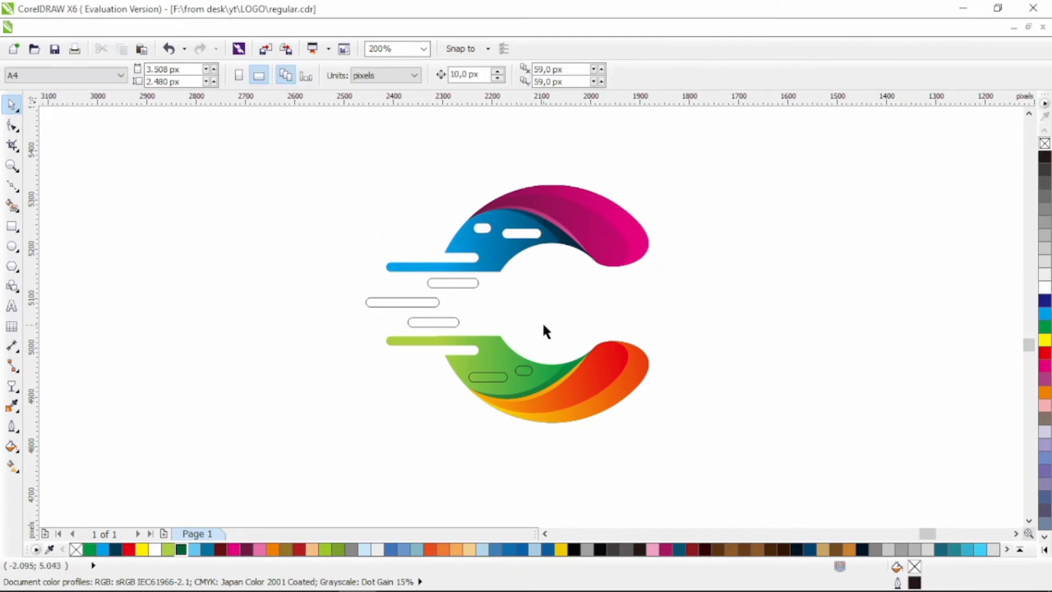
left_click_drag(470, 386, 470, 389)
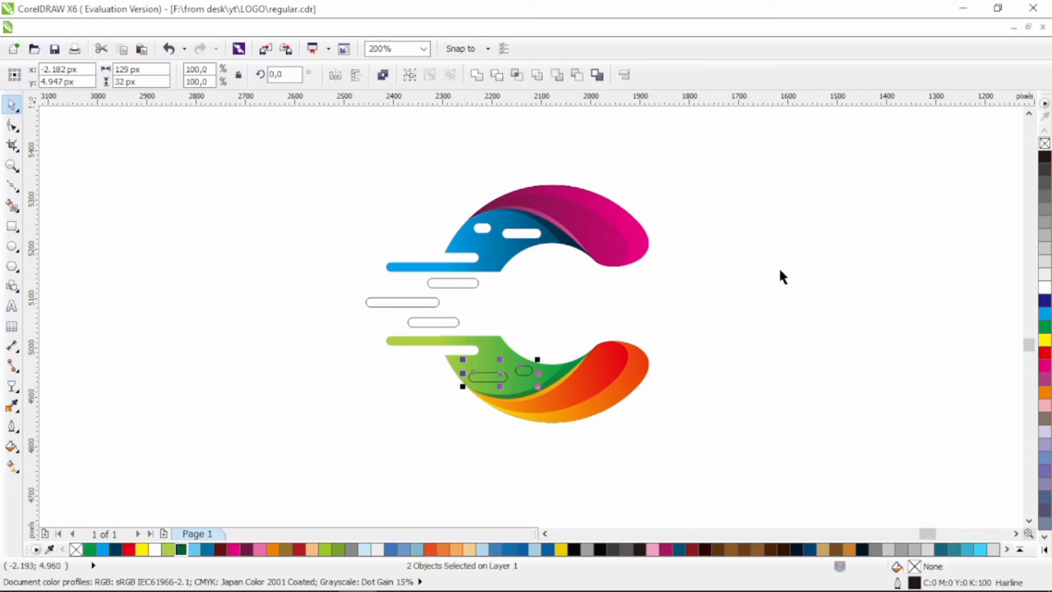
left_click(1044, 288)
right_click(1045, 143)
left_click(818, 268)
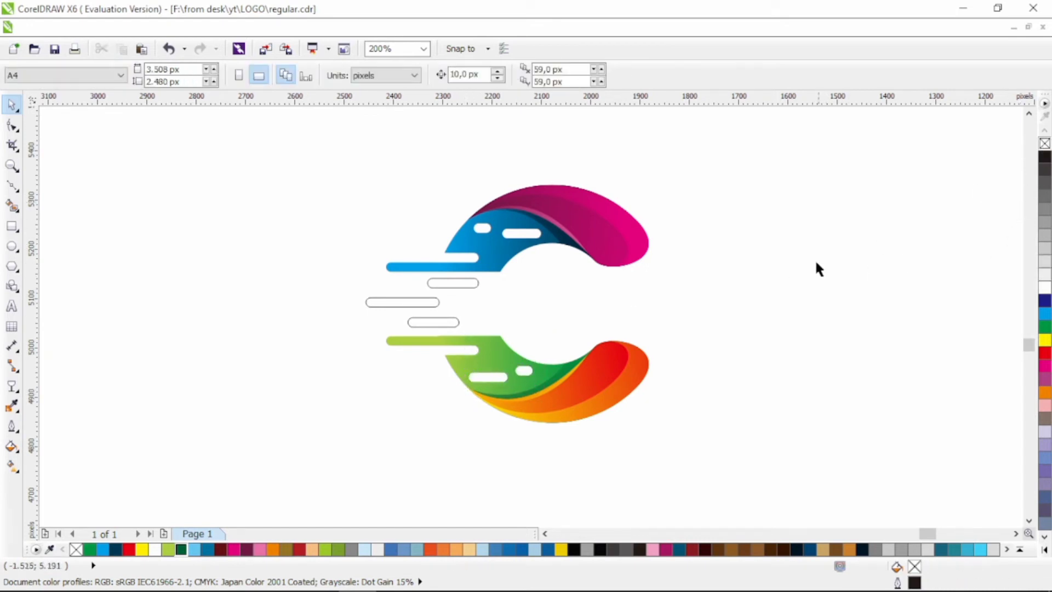
Step: Weld the three outlined bars in the gap into one object, fill it red and remove its outline
scroll(467, 299, "up", 3)
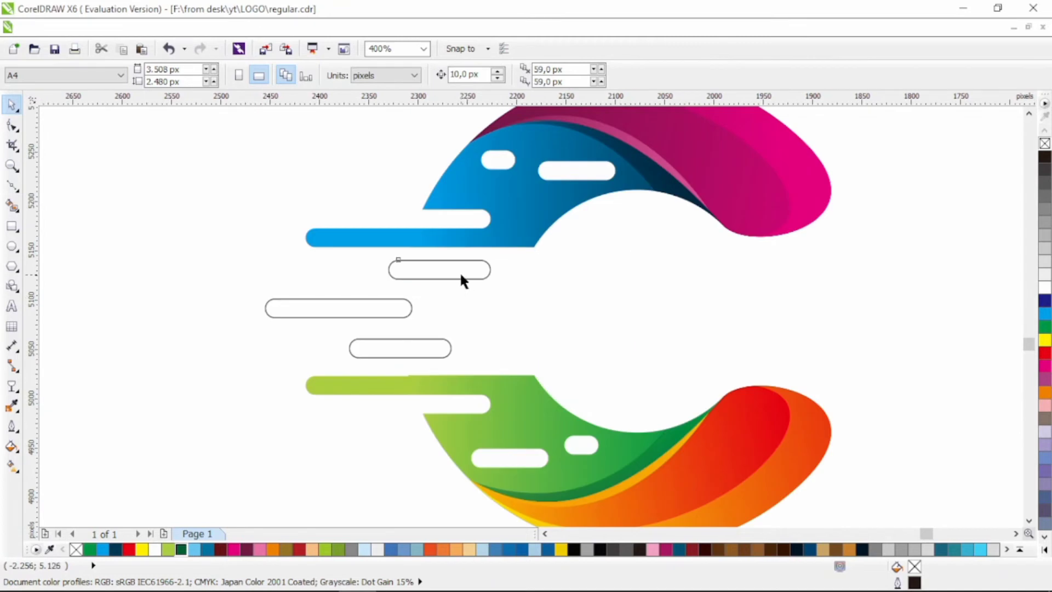
left_click(461, 277)
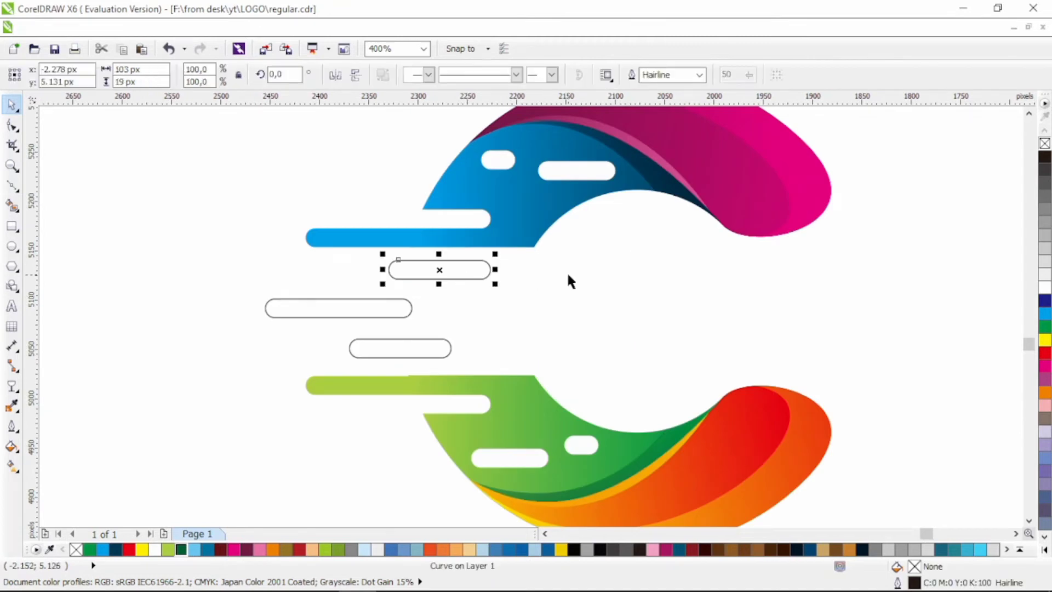
left_click(786, 135, "shift")
left_click(474, 310)
left_click(467, 278)
left_click(383, 300, "shift")
left_click(400, 340, "shift")
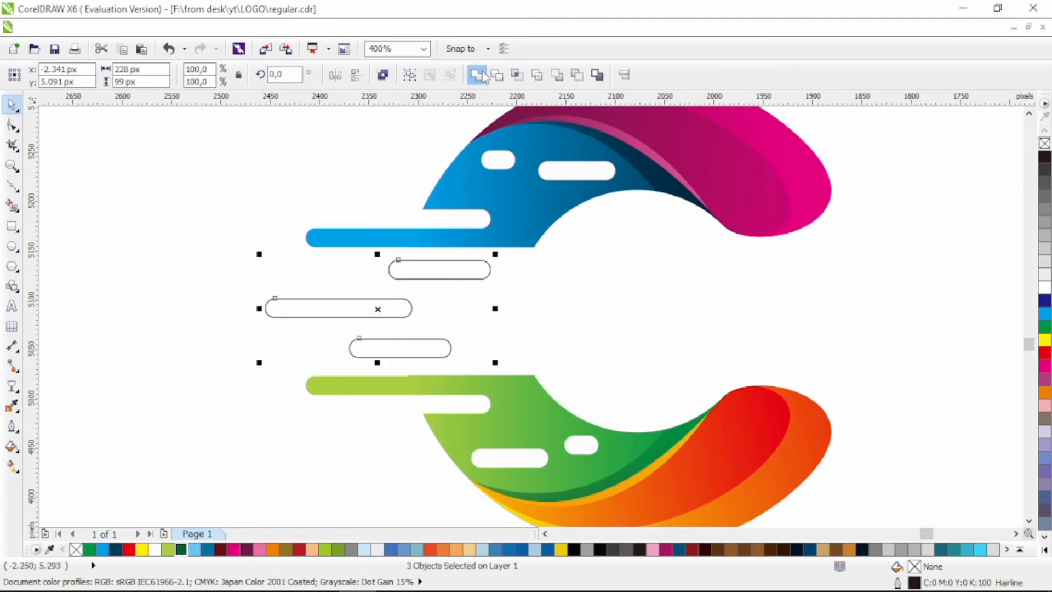
left_click(129, 549)
right_click(76, 549)
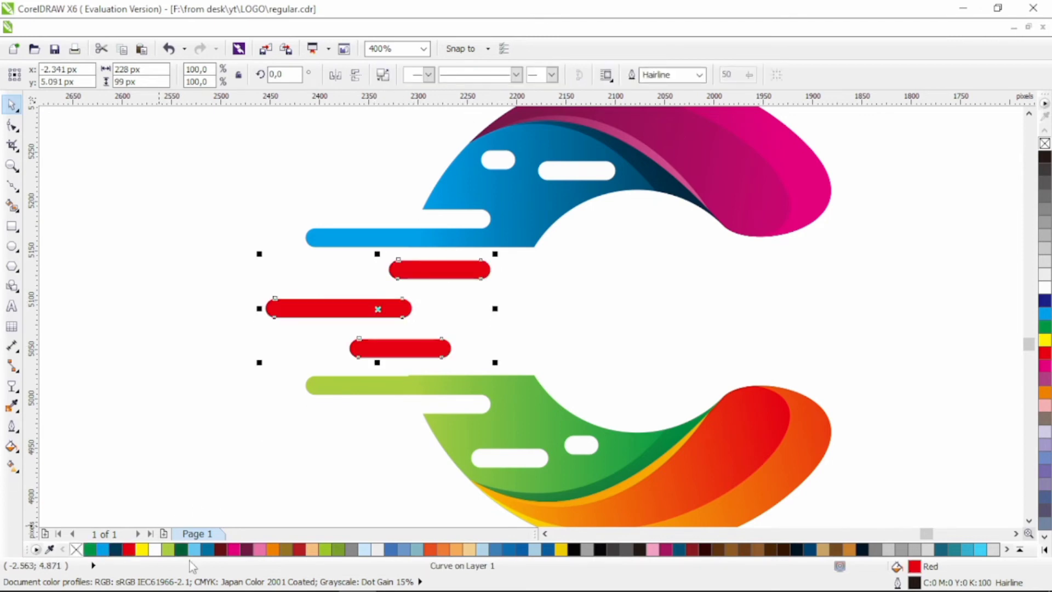
Step: Give the welded bars a linear gradient from dark red C53 M100 Y100 K41 on the C's inner side to red outward
left_click(220, 549)
key("g")
left_click_drag(594, 323, 326, 310)
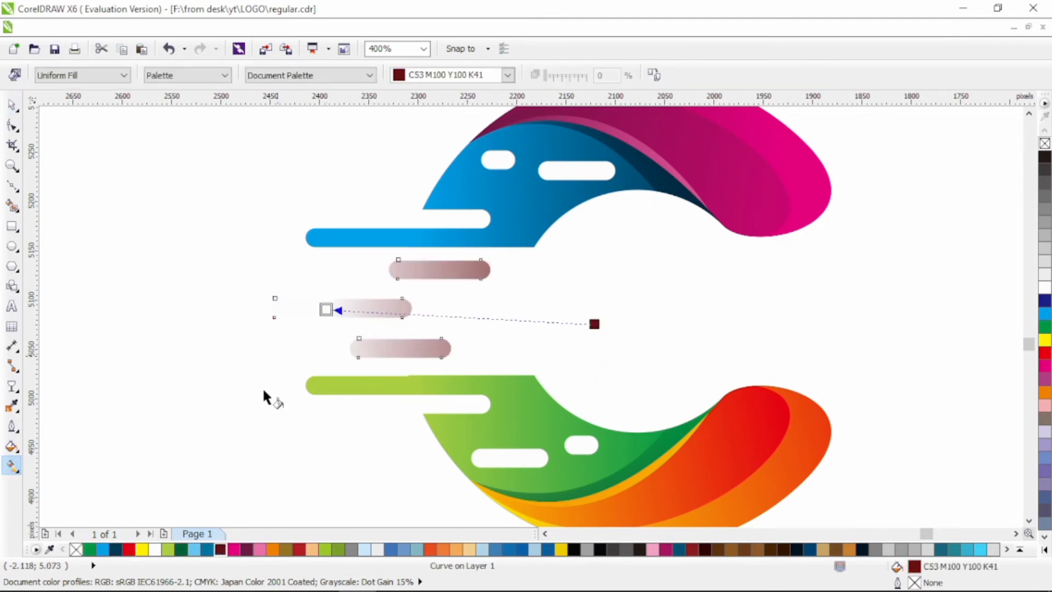
left_click(129, 549)
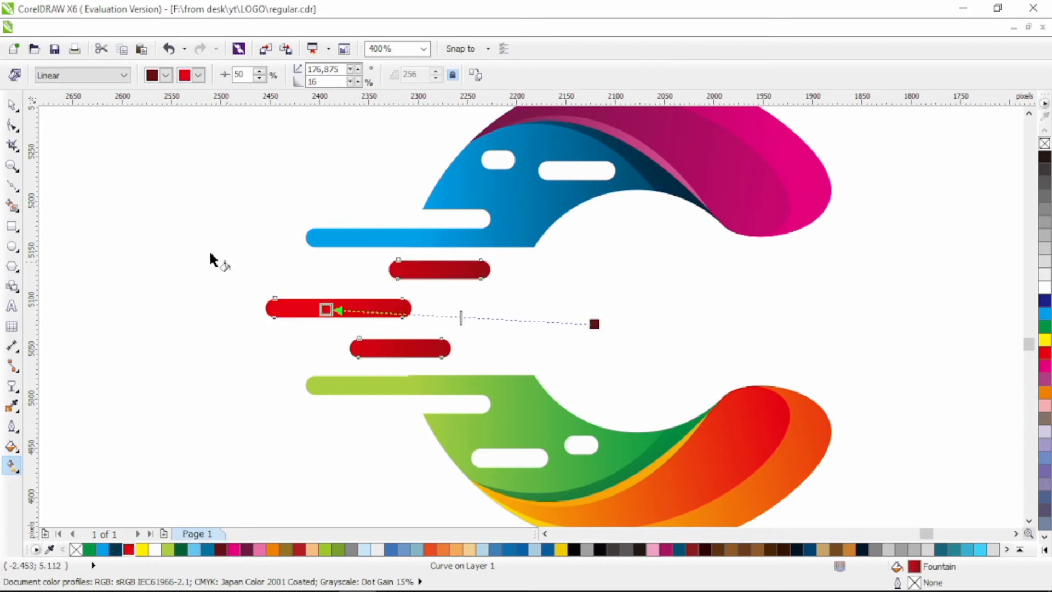
left_click(10, 107)
left_click(135, 173)
scroll(359, 261, "down", 2)
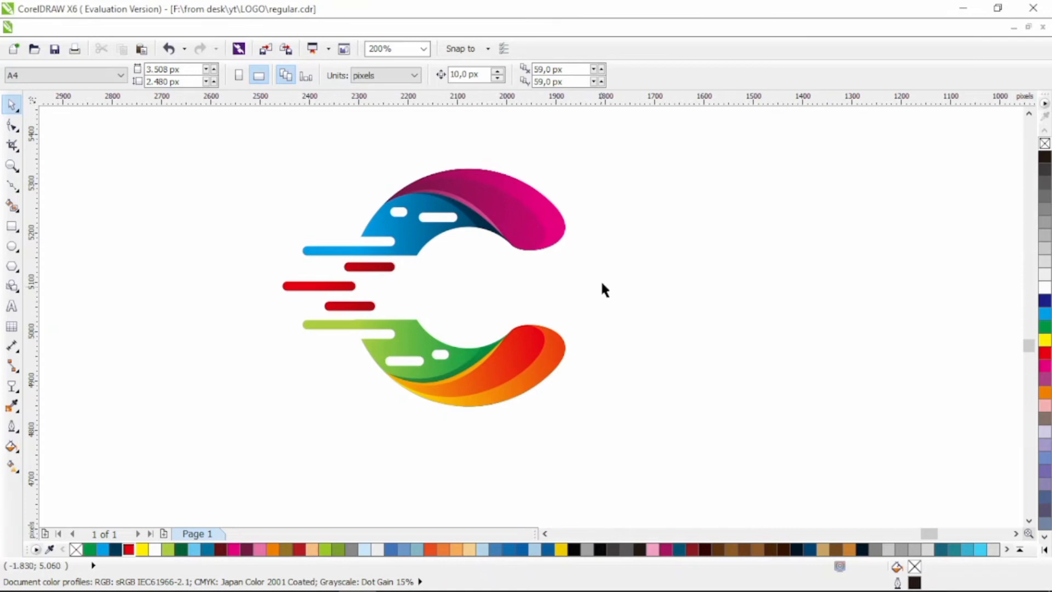
Step: Scale the whole logo down to about 392 by 330 px and group its parts
left_click_drag(621, 155, 181, 446)
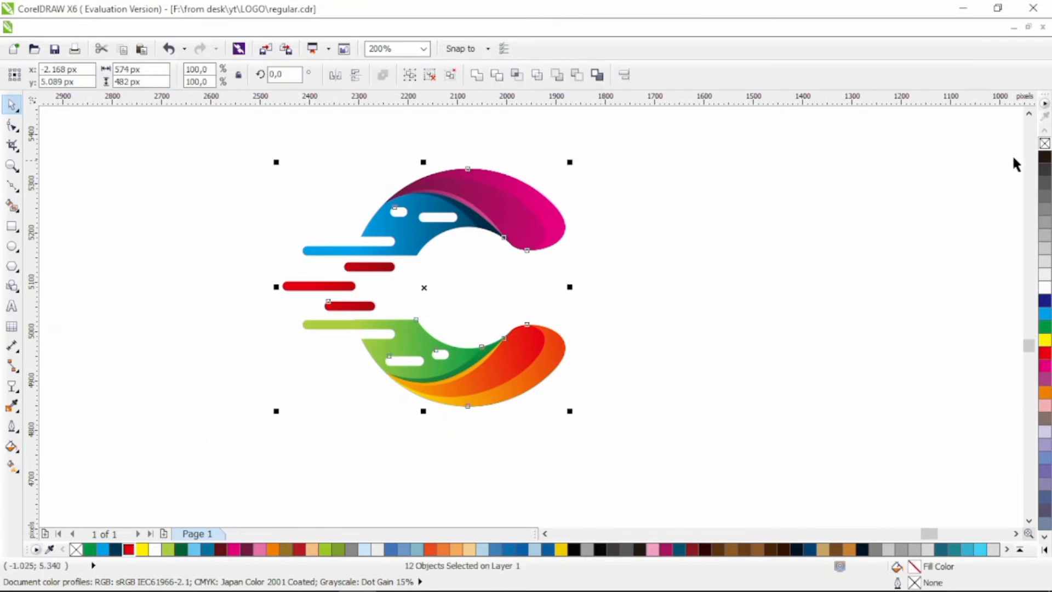
left_click_drag(569, 411, 526, 375)
key("ctrl+g")
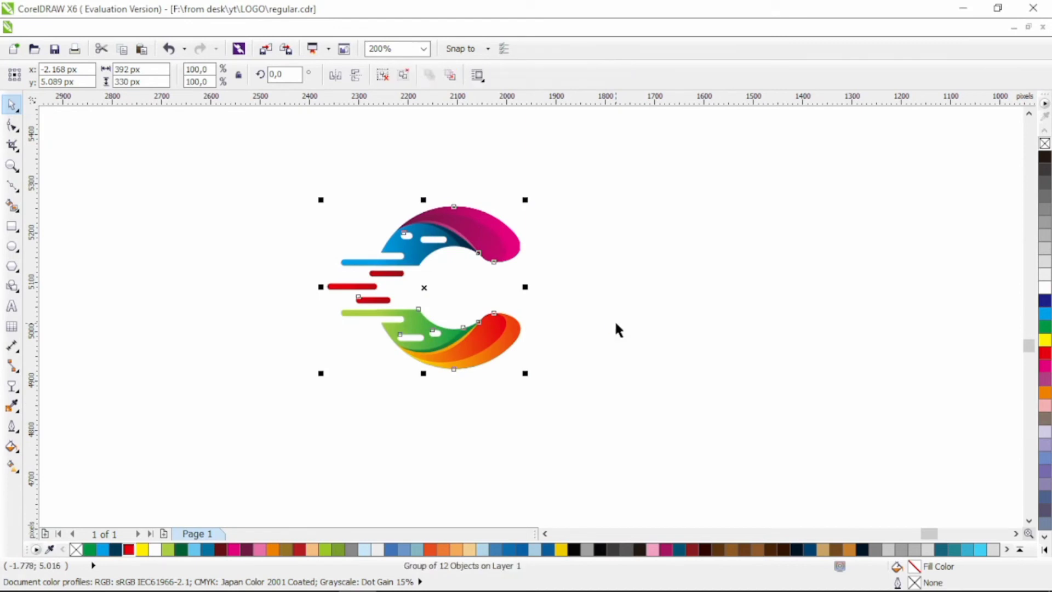
left_click(559, 332)
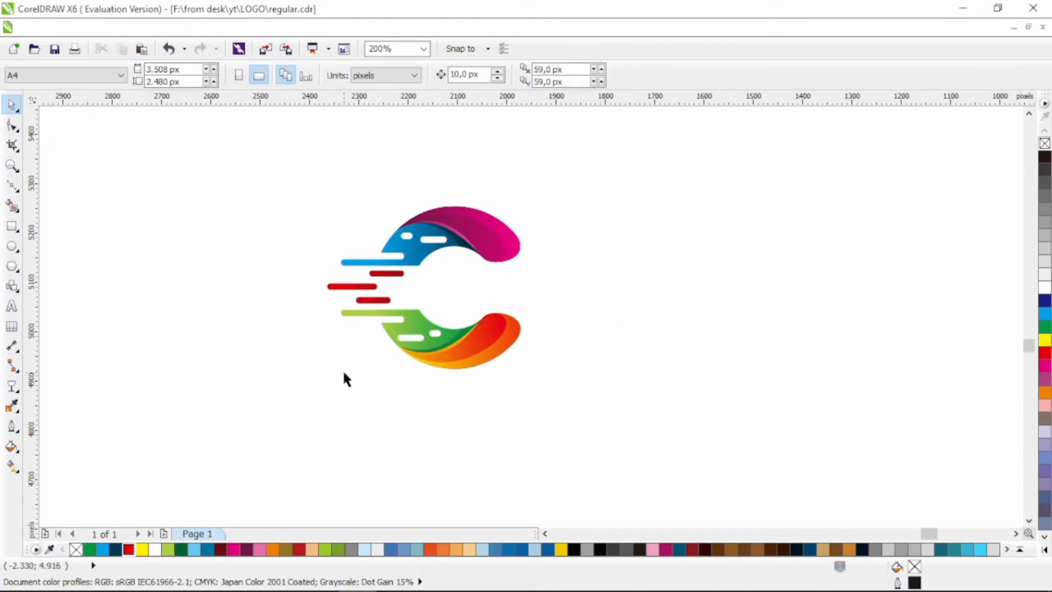
Step: Ungroup the logo and break the welded gap bars apart into three separate bars
scroll(359, 293, "up", 1)
left_click(365, 282)
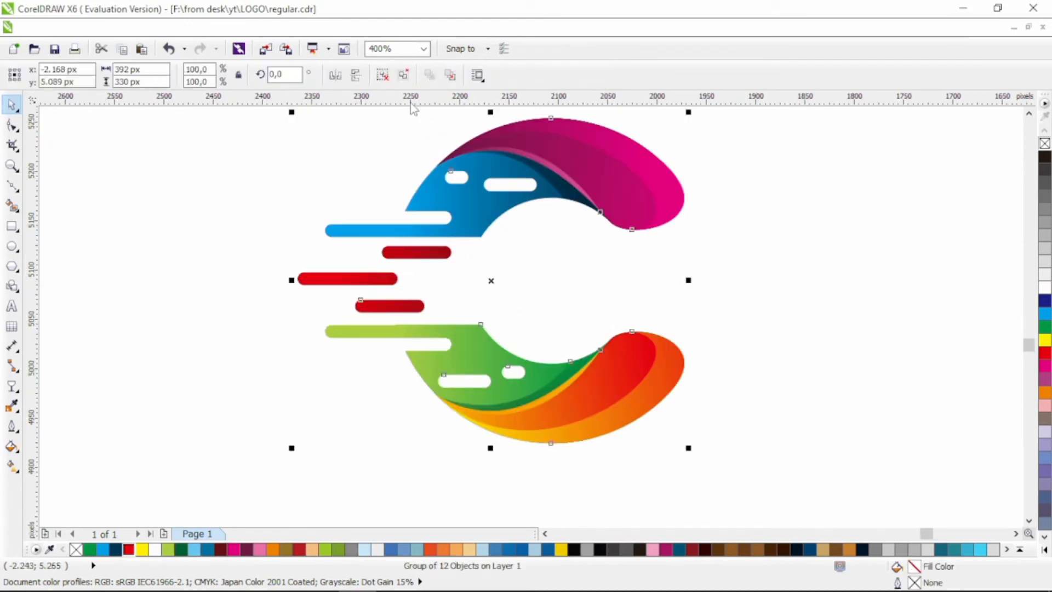
left_click(383, 76)
left_click(410, 253)
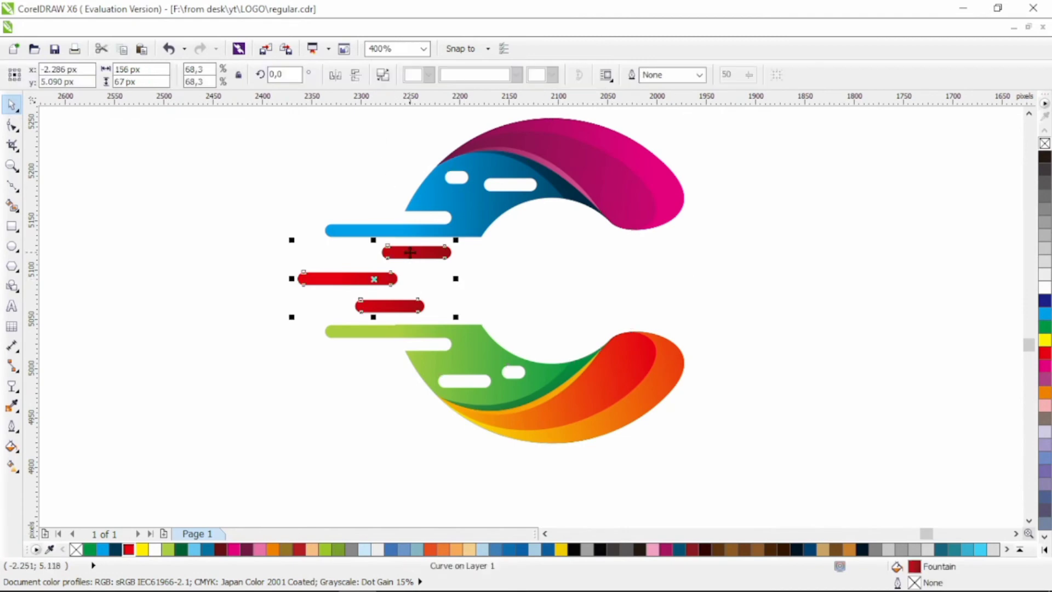
left_click(382, 75)
key("Escape")
Step: Give the upper gap bar a linear gradient from red at its inner end to yellow beyond its outer end
left_click(411, 254)
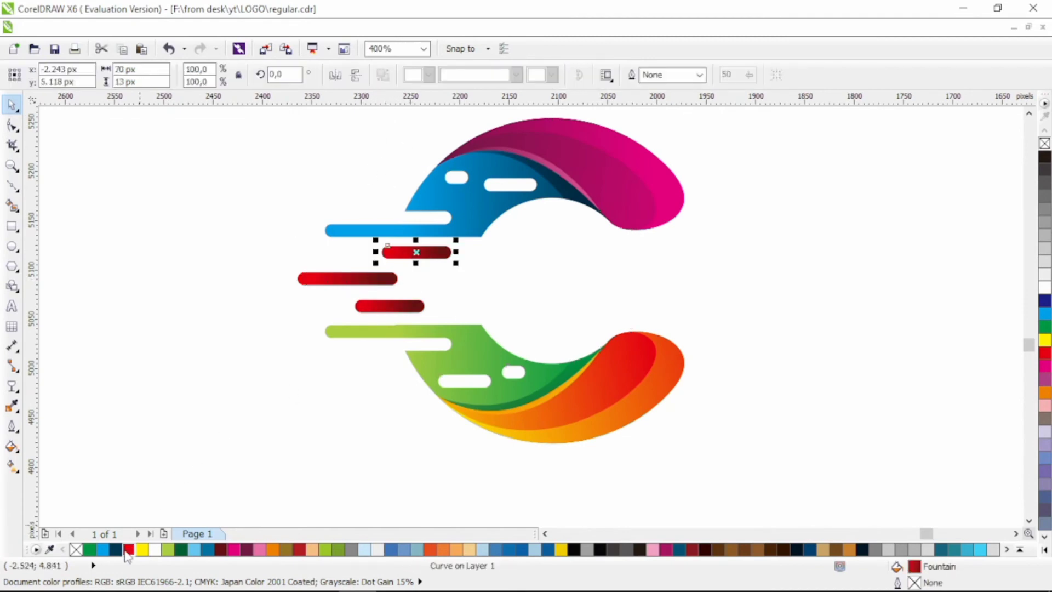
left_click(11, 465)
left_click_drag(479, 258, 337, 228)
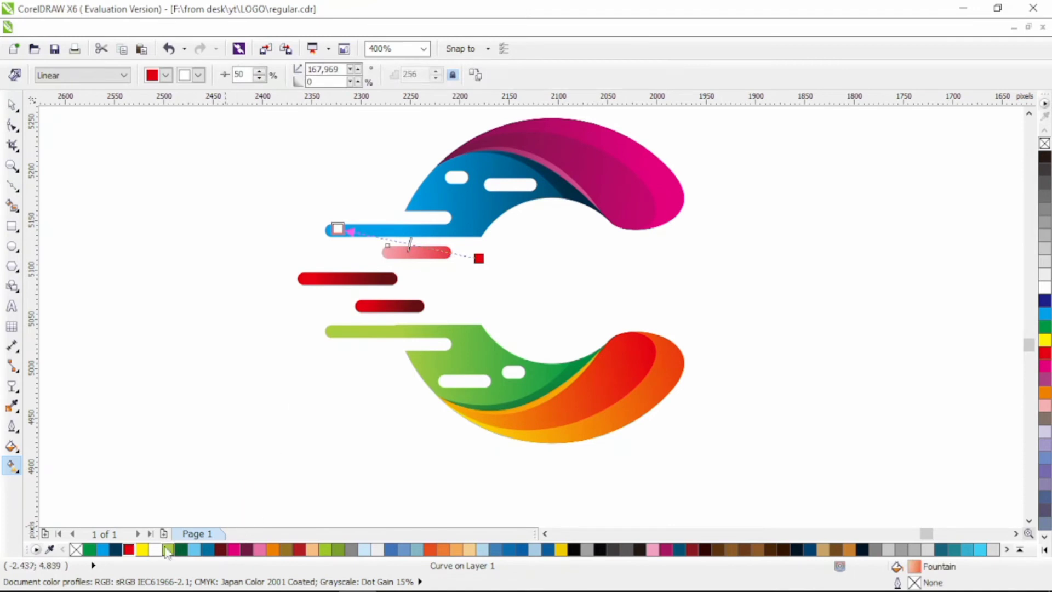
left_click(142, 549)
Step: Give the middle gap bar a linear gradient from green at its inner end to yellow at its outer end
left_click(11, 104)
left_click(304, 281)
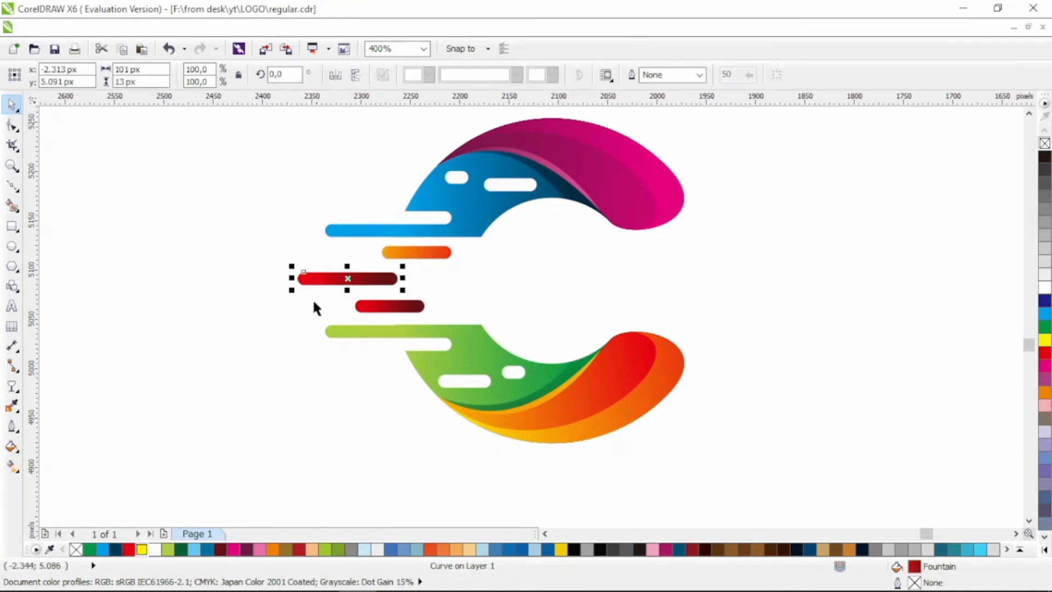
left_click(90, 550)
left_click(12, 465)
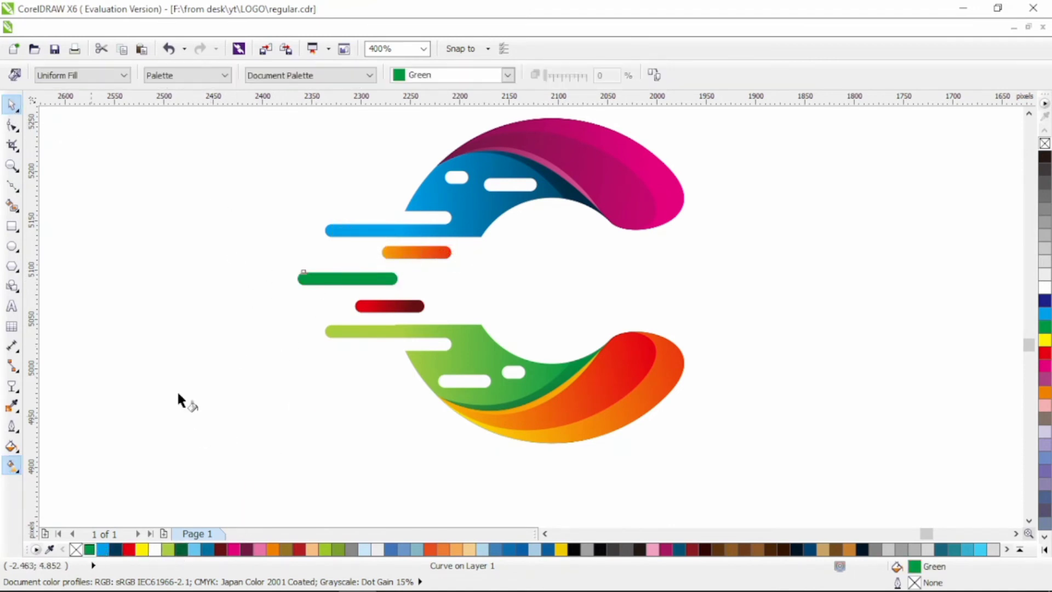
left_click_drag(426, 280, 276, 248)
left_click(142, 548)
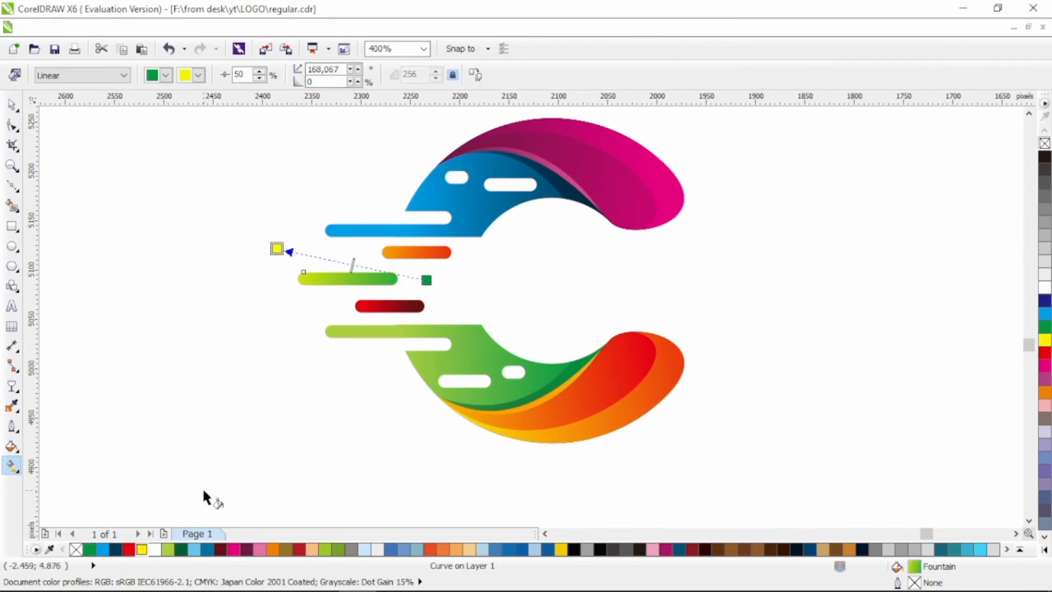
Step: Give the lower gap bar a linear gradient from cyan at its inner end to yellow at its outer end
left_click(14, 104)
left_click(375, 306)
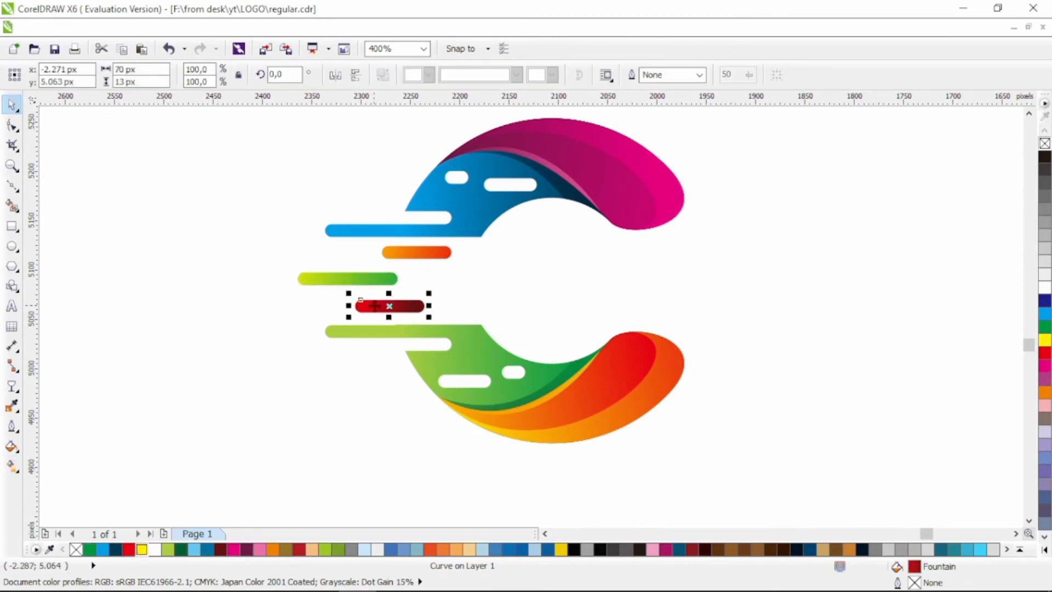
left_click(102, 549)
key("g")
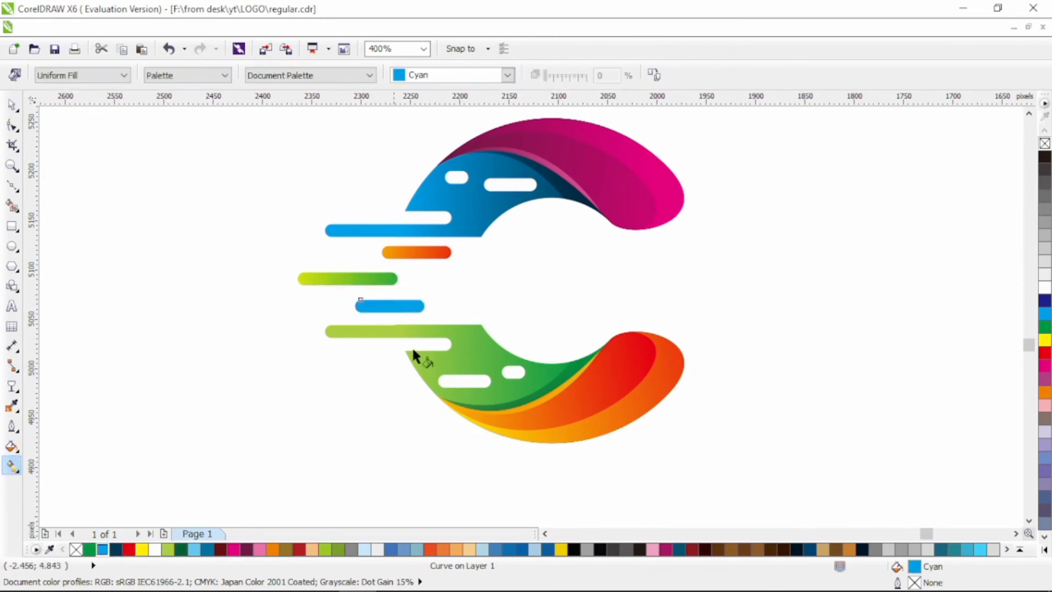
left_click_drag(453, 281, 319, 305)
left_click(142, 549)
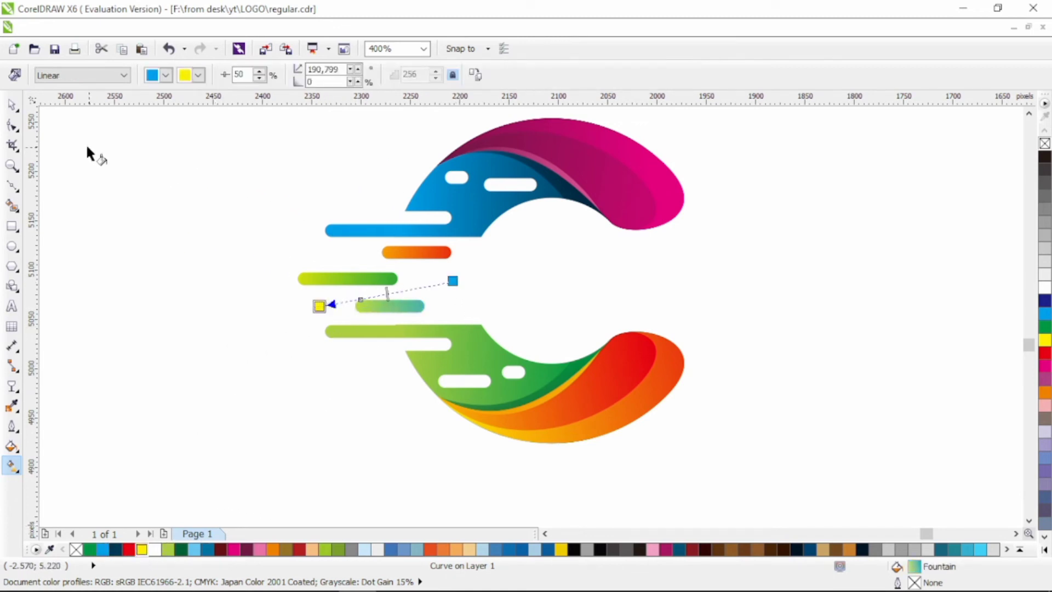
left_click(12, 107)
left_click(570, 252)
scroll(571, 252, "down", 1)
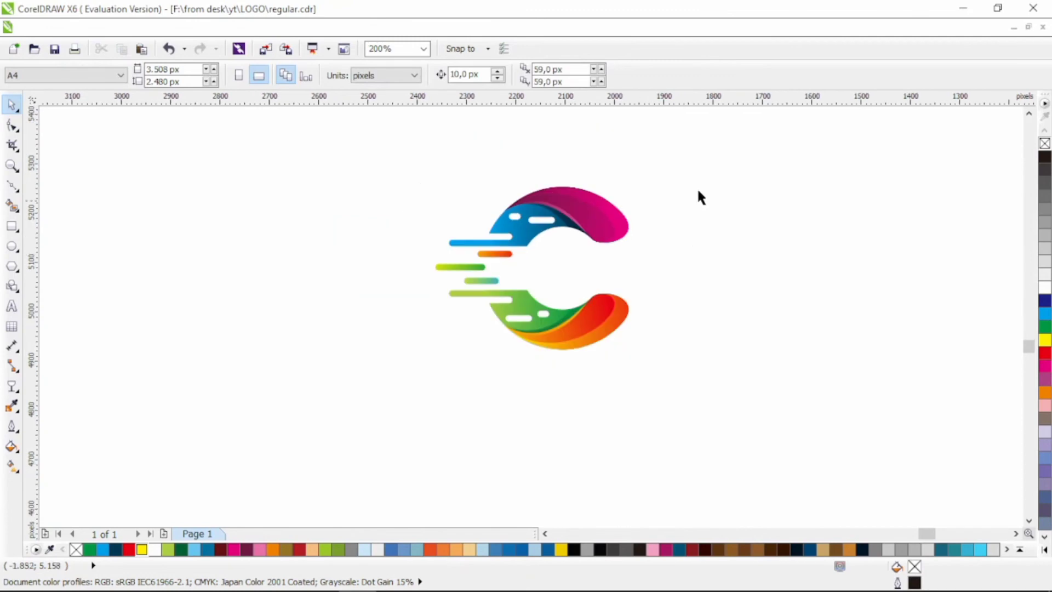
Step: Group all parts of the finished C logo
left_click_drag(421, 367, 406, 387)
key("ctrl+g")
left_click(314, 364)
Step: Add the artistic text "MOTION COLOR" in 24 pt Arial at the base of the logo
left_click(12, 306)
left_click(485, 368)
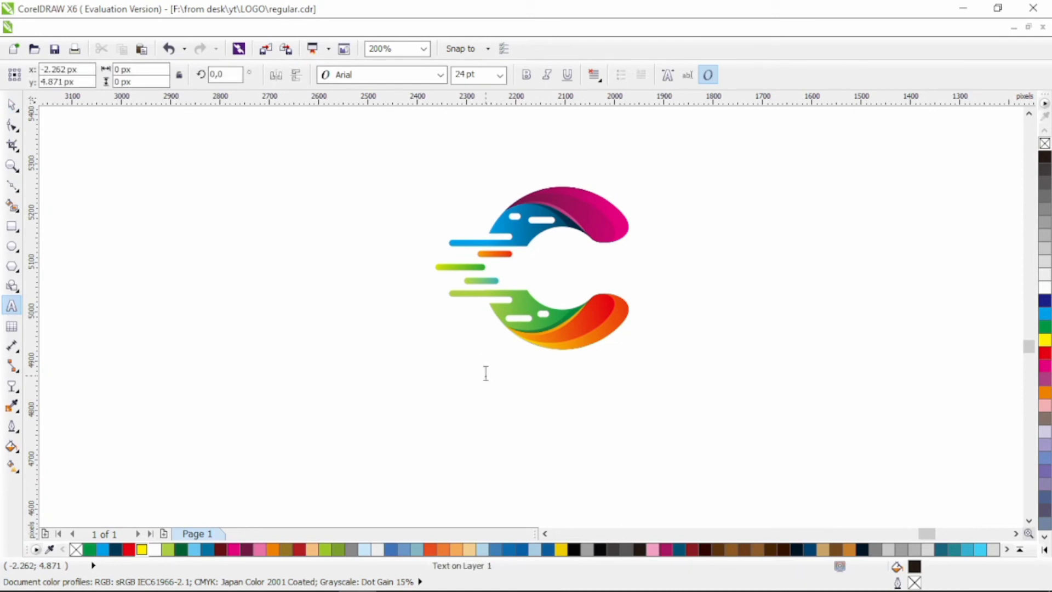
key("Caps_Lock")
type("MO")
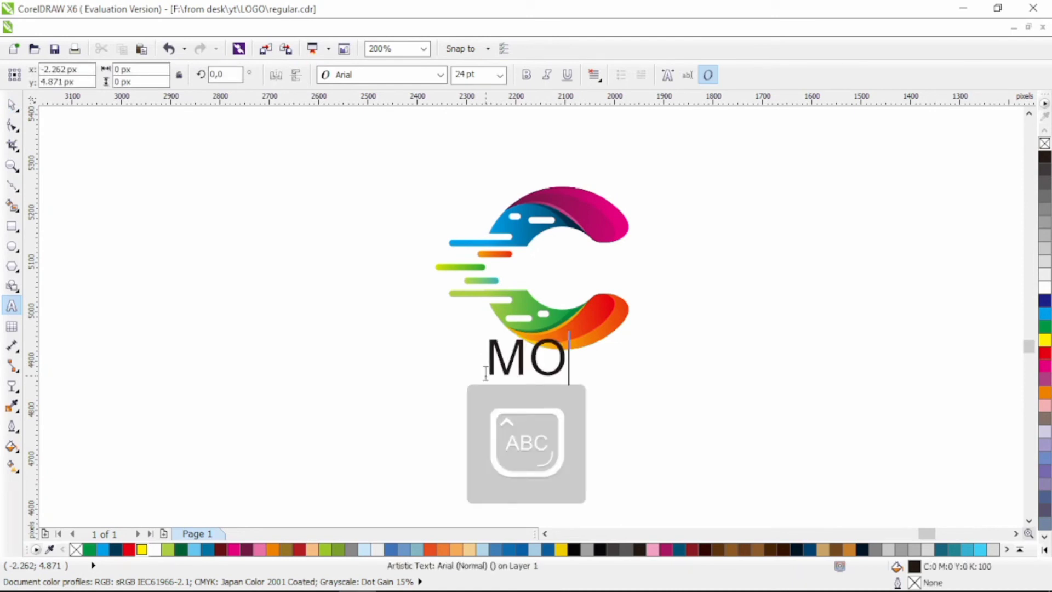
type("TION COLOR")
key("Escape")
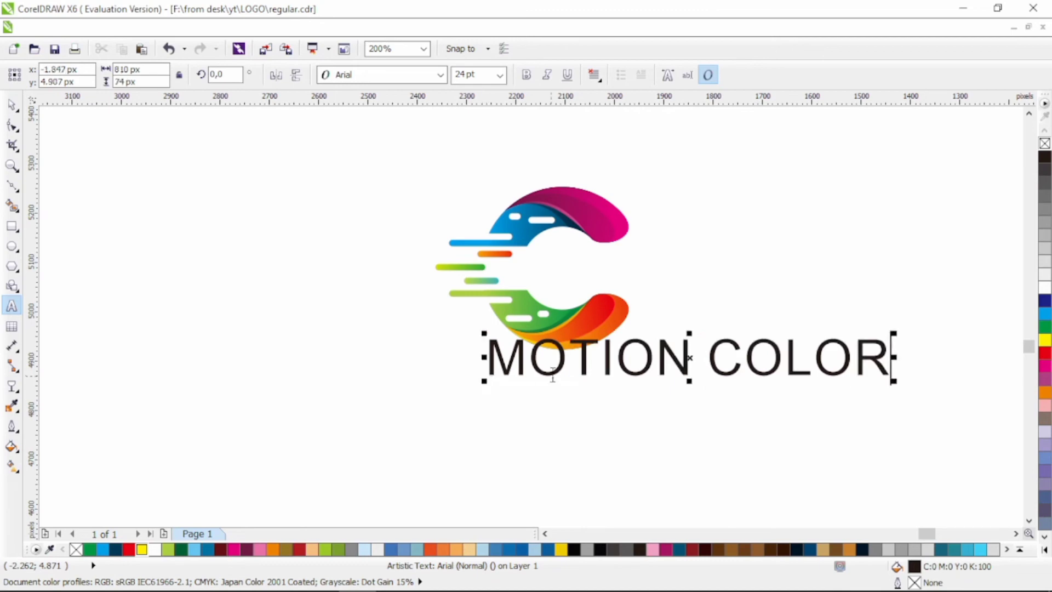
Step: Set the MOTION COLOR text in bold Calibri and scale it down to about 13 pt
left_click(11, 104)
left_click(439, 74)
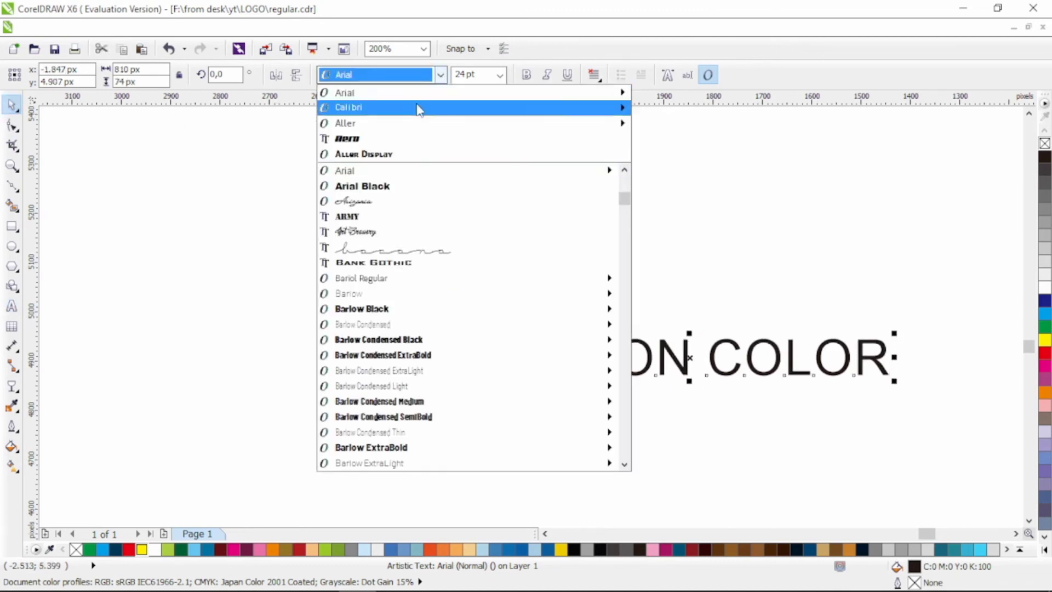
left_click(469, 107)
left_click(526, 74)
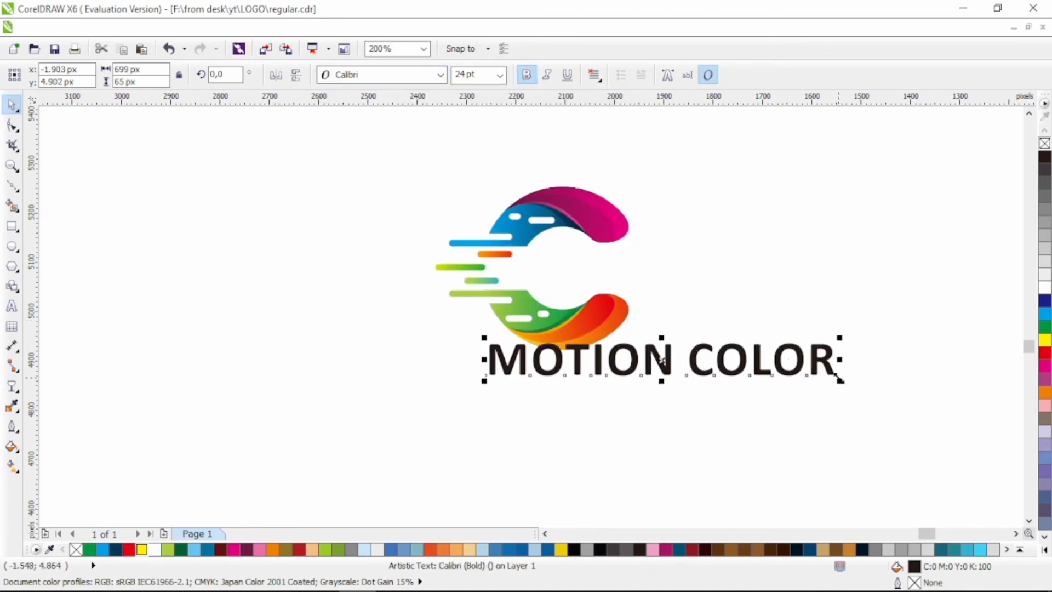
left_click_drag(833, 380, 680, 368)
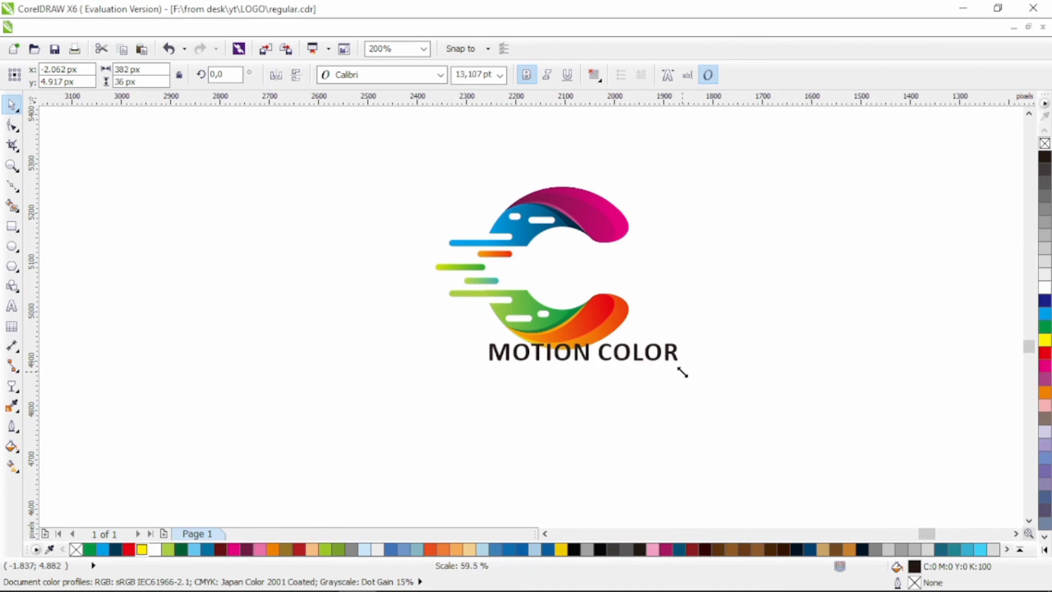
Step: Align the MOTION COLOR wordmark and the C logo on a common vertical centre line
left_click(627, 319)
left_click_drag(787, 401, 378, 178)
key("c")
key("Escape")
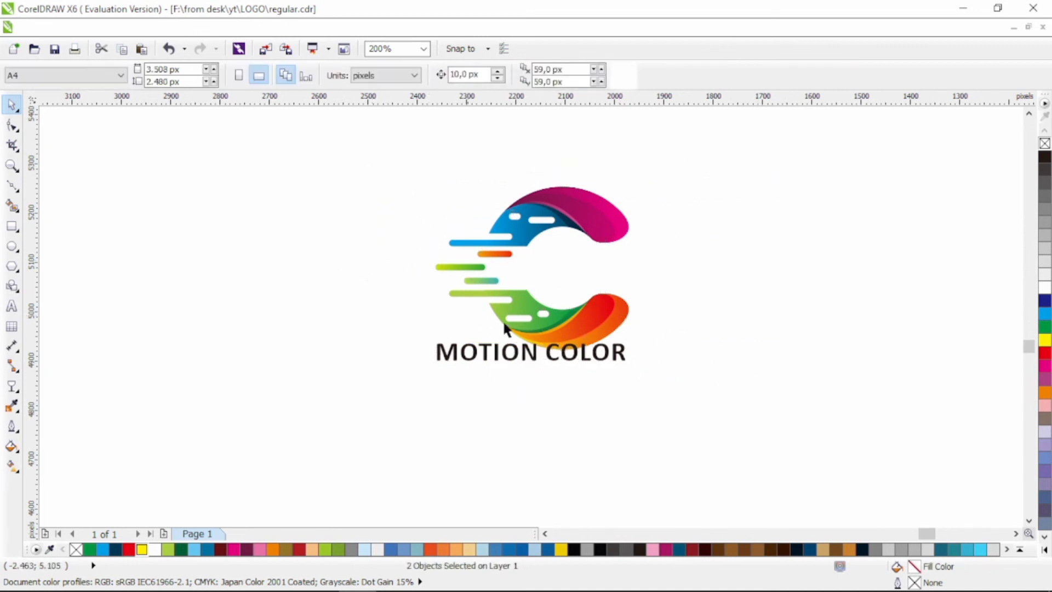
Step: Place the wordmark just below the C with a duplicate line under it, and change the duplicate's text to "CREATIVE ART"
left_click_drag(590, 364, 608, 402)
right_click(609, 402)
double_click(608, 402)
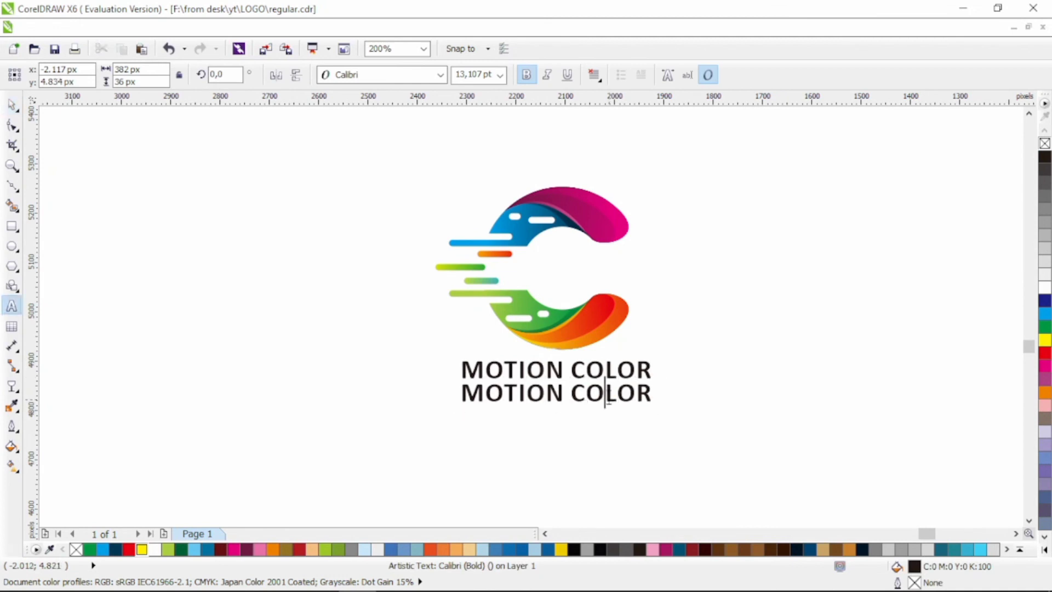
key("ctrl+a")
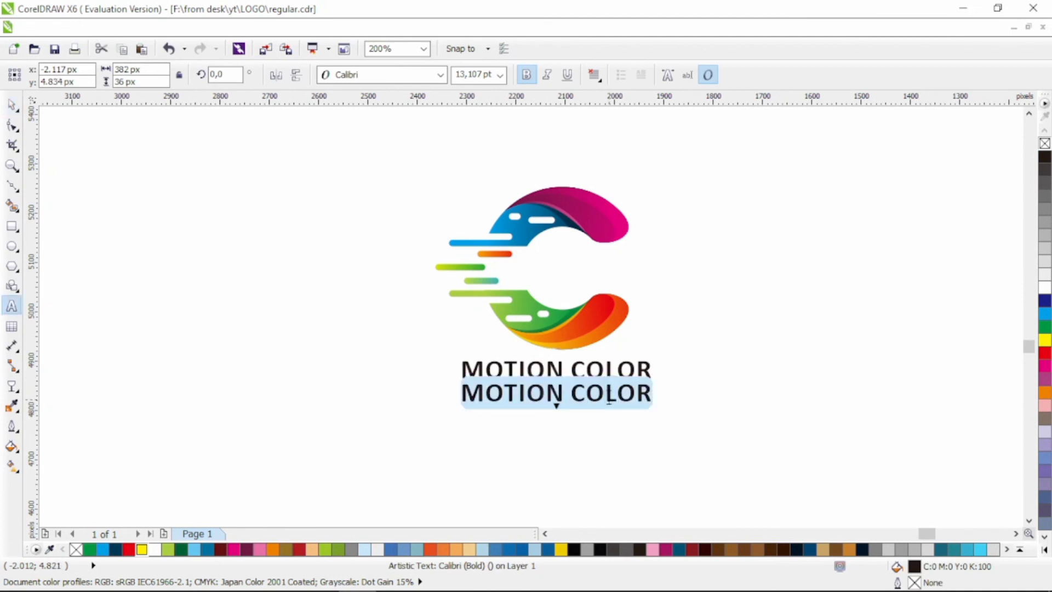
type("CR")
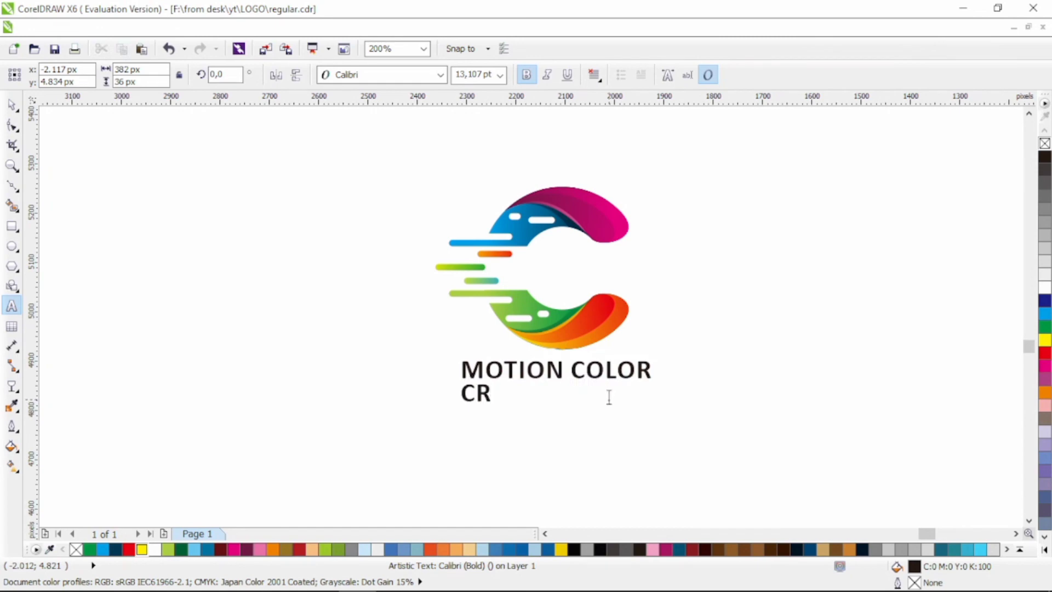
type("EATIVE A")
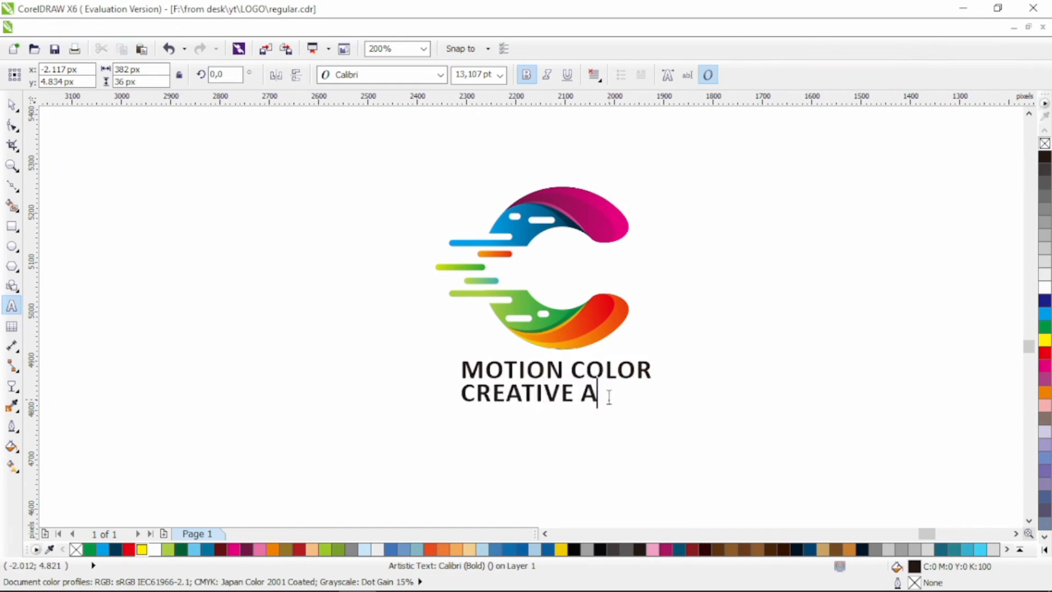
type("RT")
left_click(11, 104)
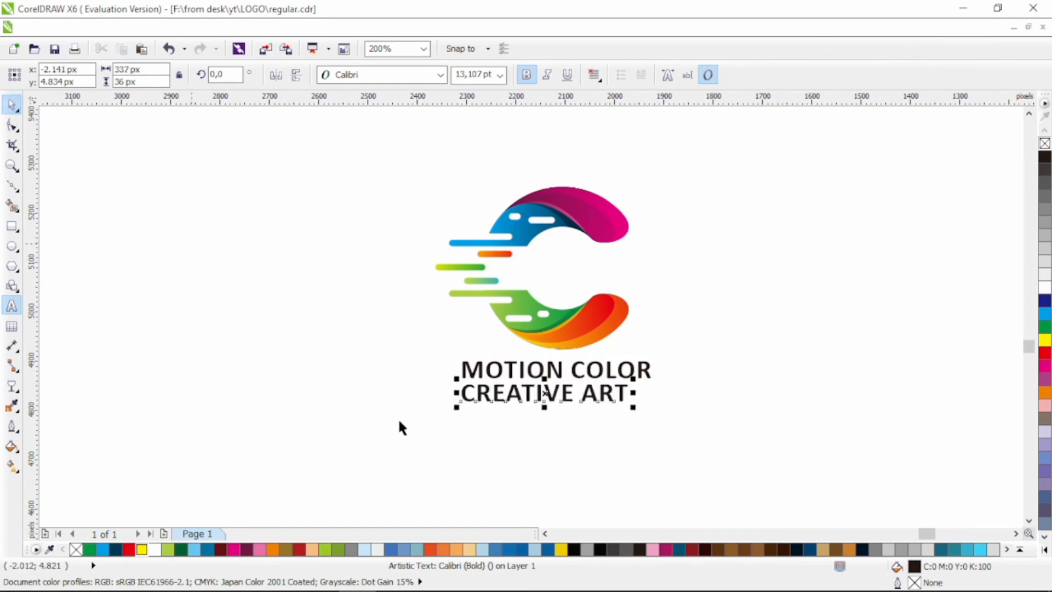
Step: Shrink the CREATIVE ART tagline to about a third of its size and widen the letter spacing of both text lines
left_click_drag(633, 407, 531, 398)
left_click(637, 374)
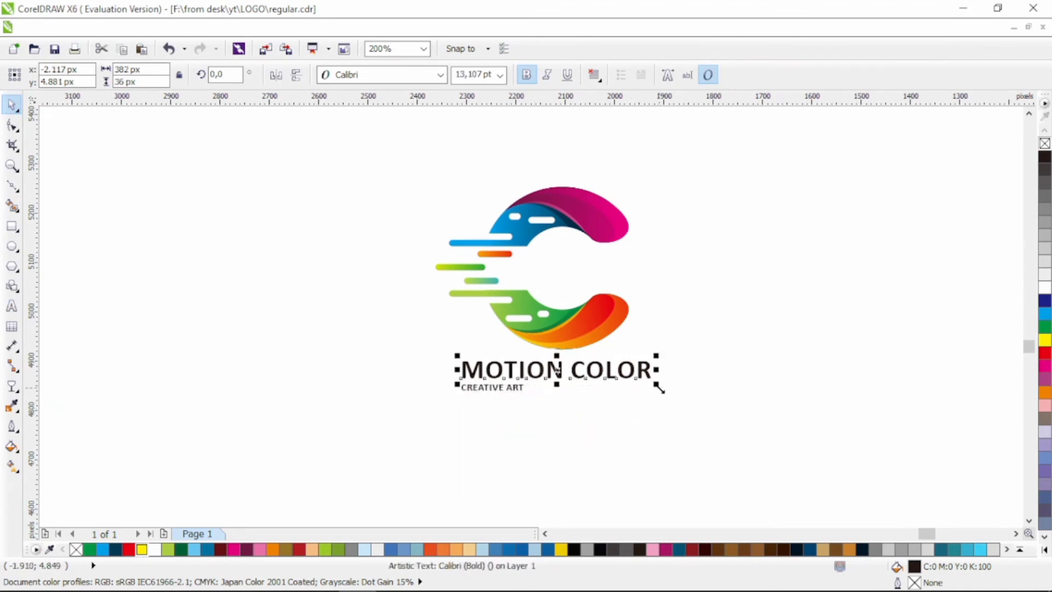
left_click_drag(652, 383, 686, 383)
key("F10")
left_click(517, 389)
left_click_drag(528, 394, 602, 396)
Step: Centre the wordmark and tagline horizontally with the C logo
left_click(11, 104)
left_click_drag(273, 141, 734, 394)
key("c")
left_click(685, 351)
Step: Shift both text lines together to sit optically centred under the C's curved body and recolor them dark gray
left_click_drag(692, 349, 408, 401)
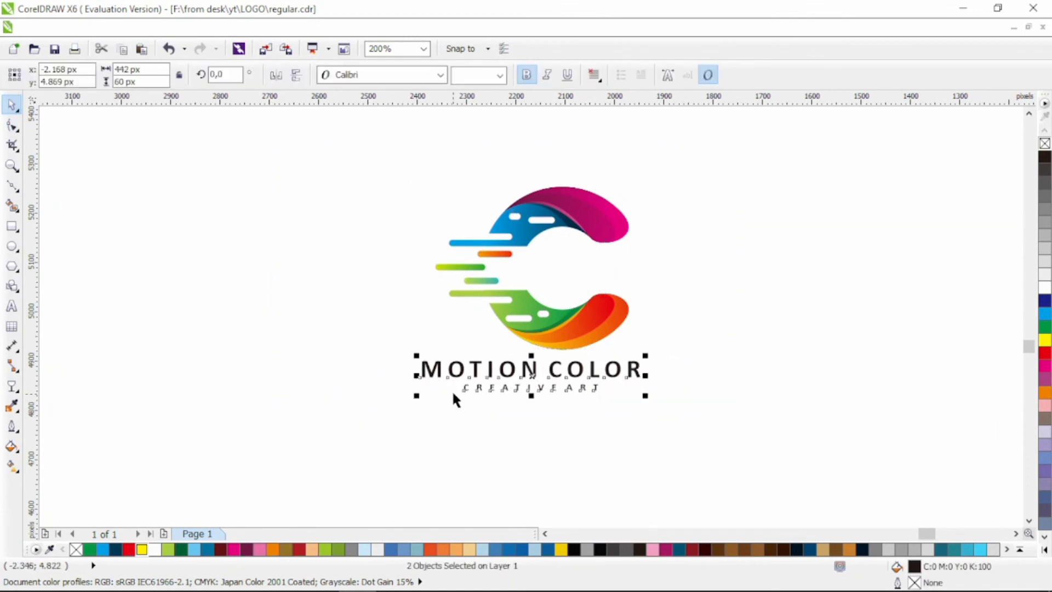
left_click_drag(450, 371, 478, 368)
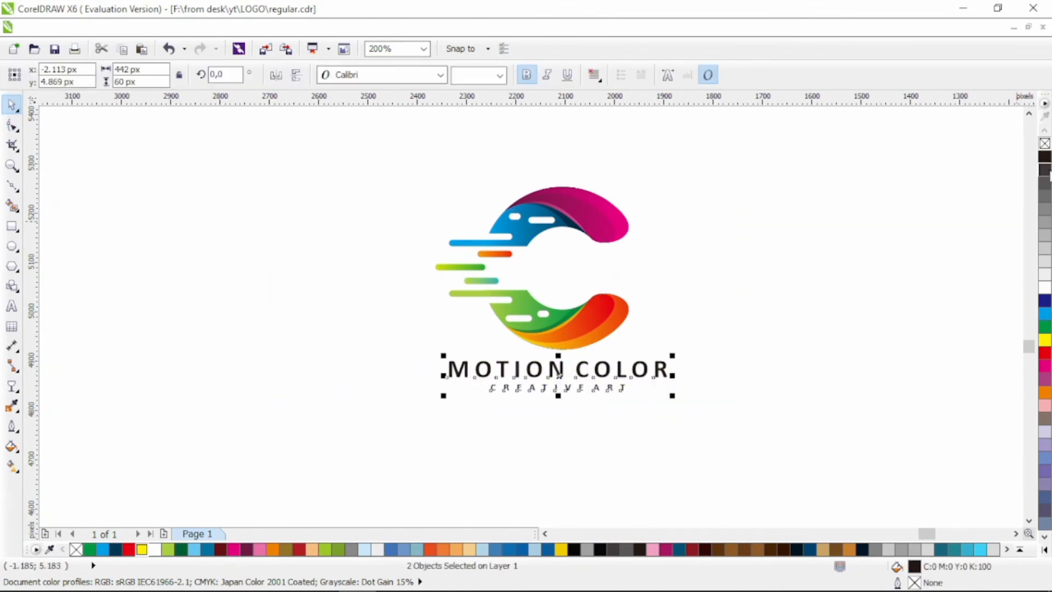
left_click(835, 175)
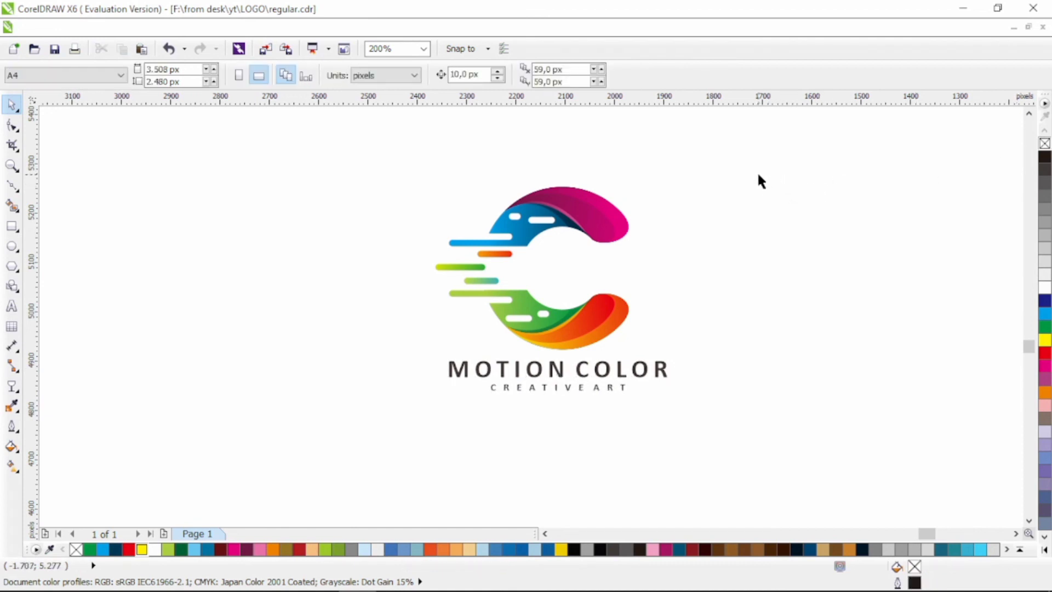
Step: Zoom in on the finished logo with its wordmark and tagline to inspect the whole design
key("z")
left_click_drag(742, 159, 370, 407)
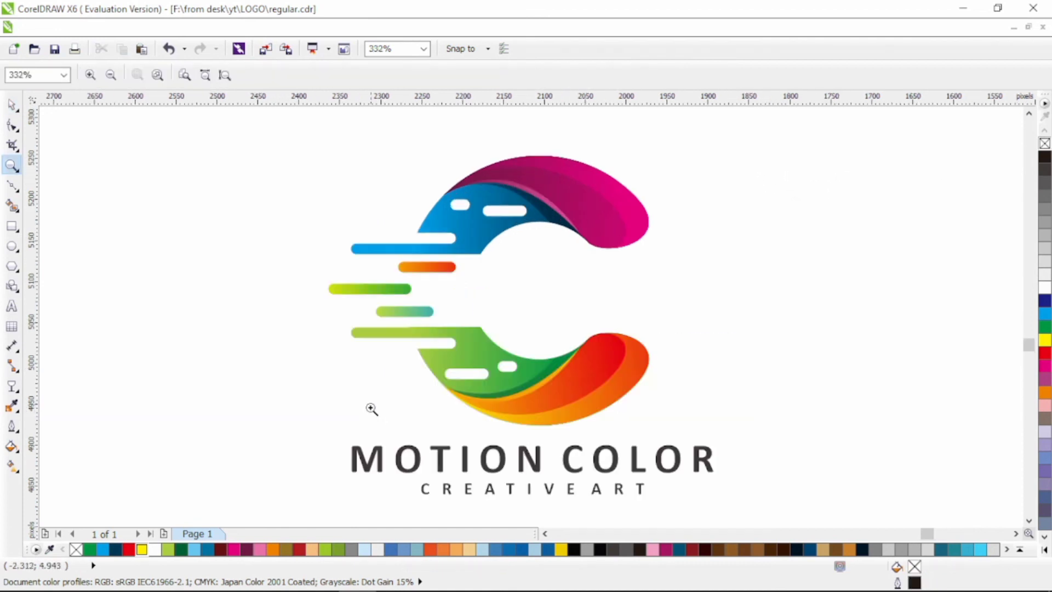
left_click(12, 105)
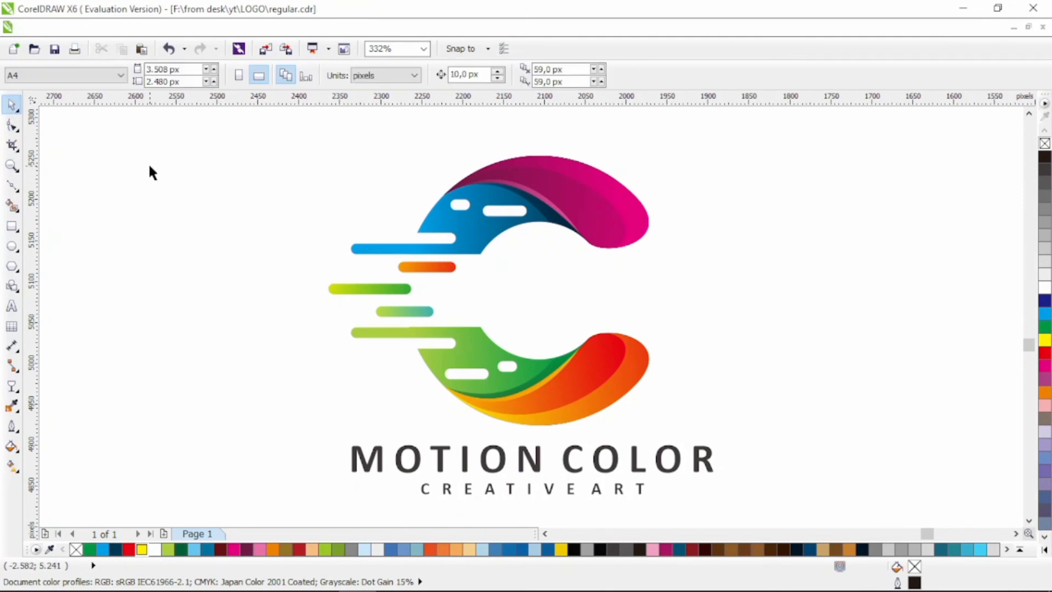